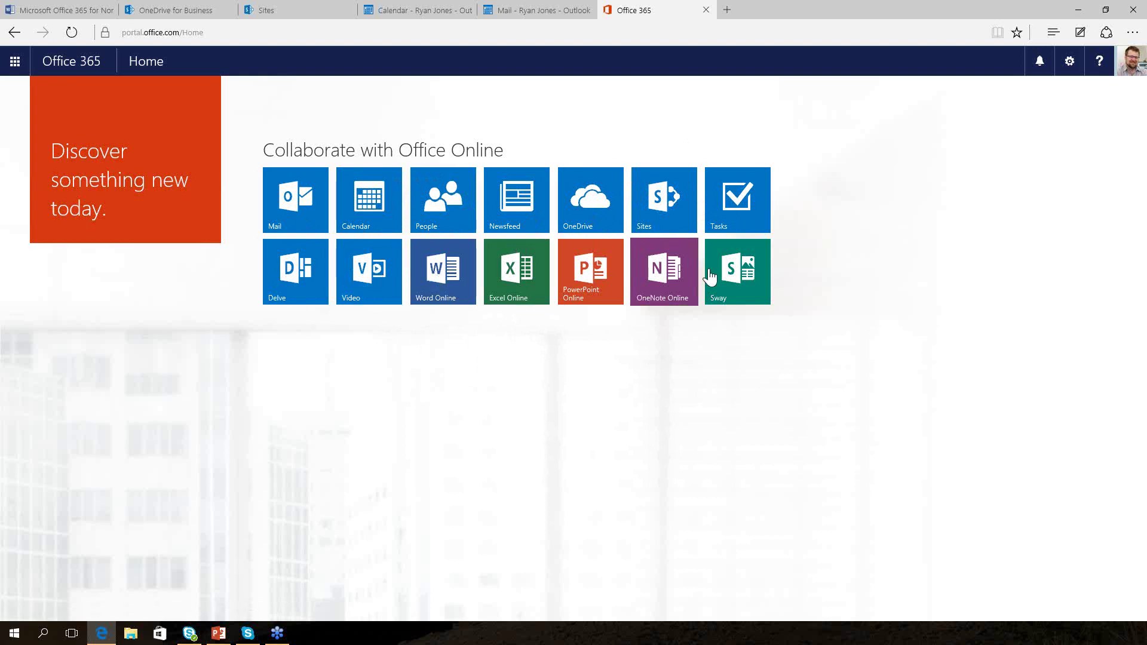
Open Mail, expand the full folder list, and view the newest Communication Tools message with its blocked content shown
left_click(281, 215)
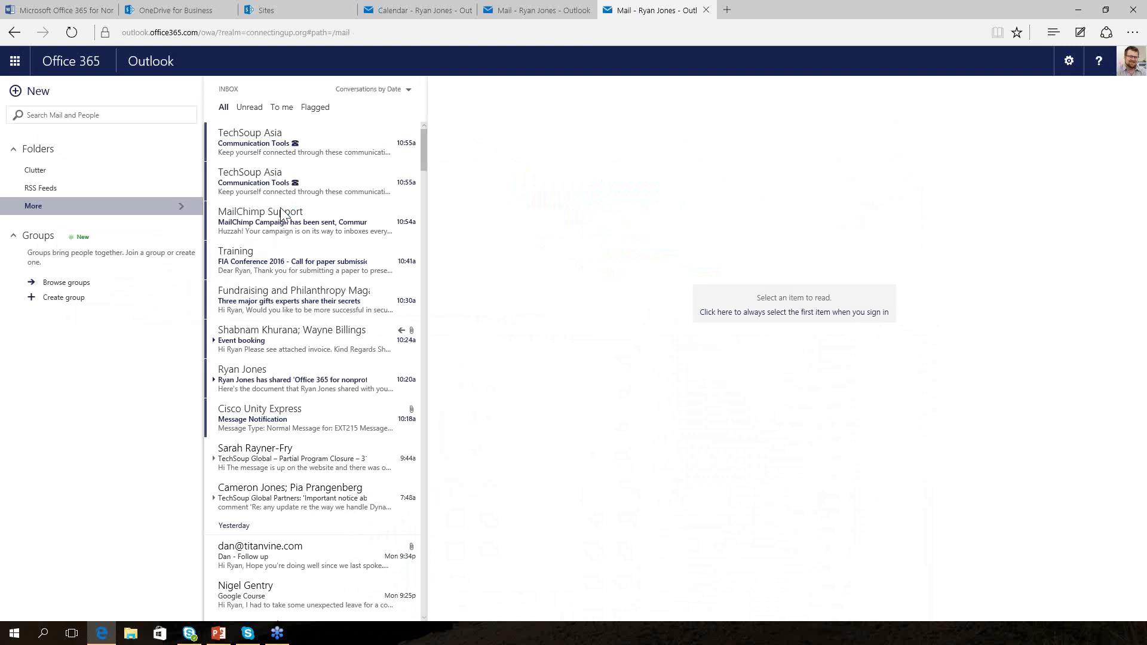
left_click(40, 210)
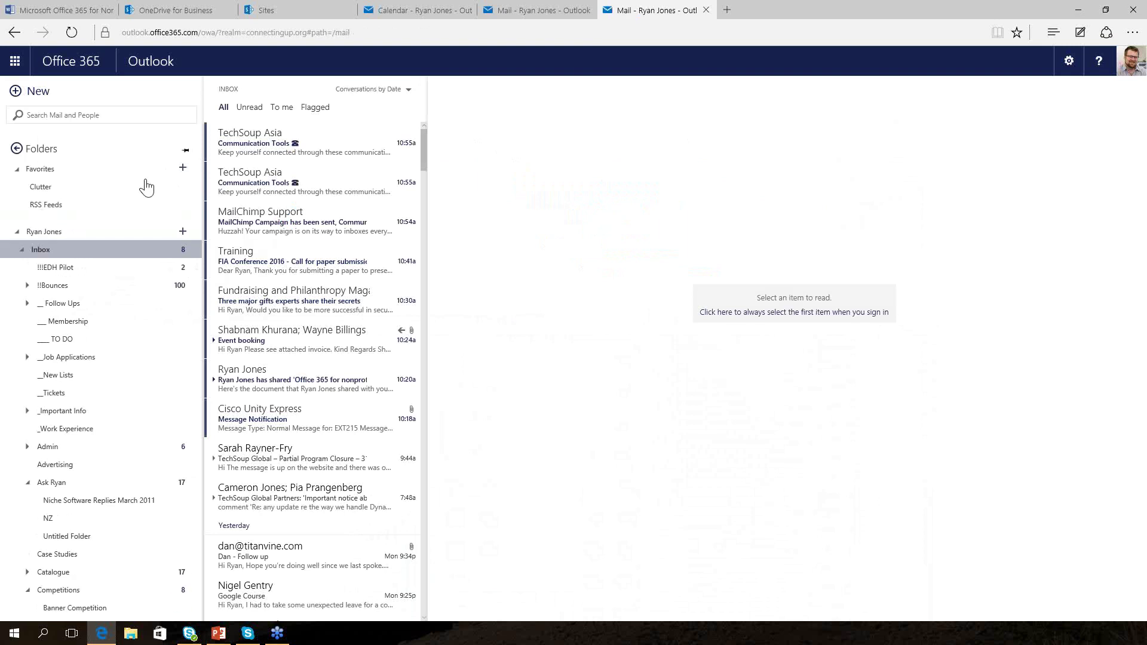
left_click(319, 135)
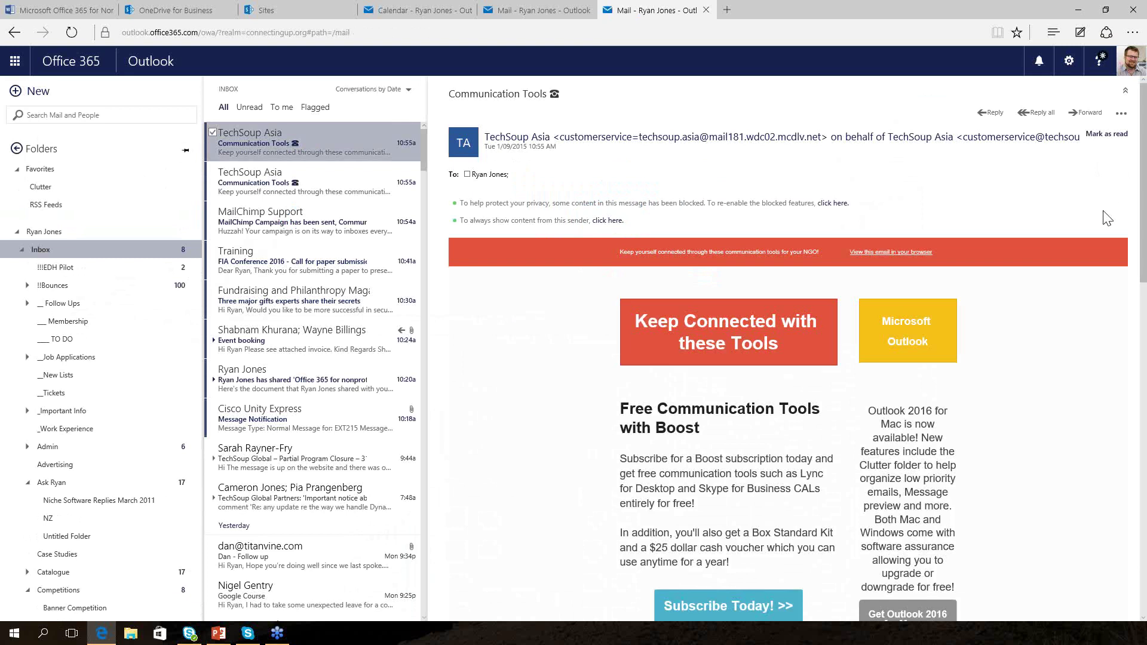
left_click(836, 204)
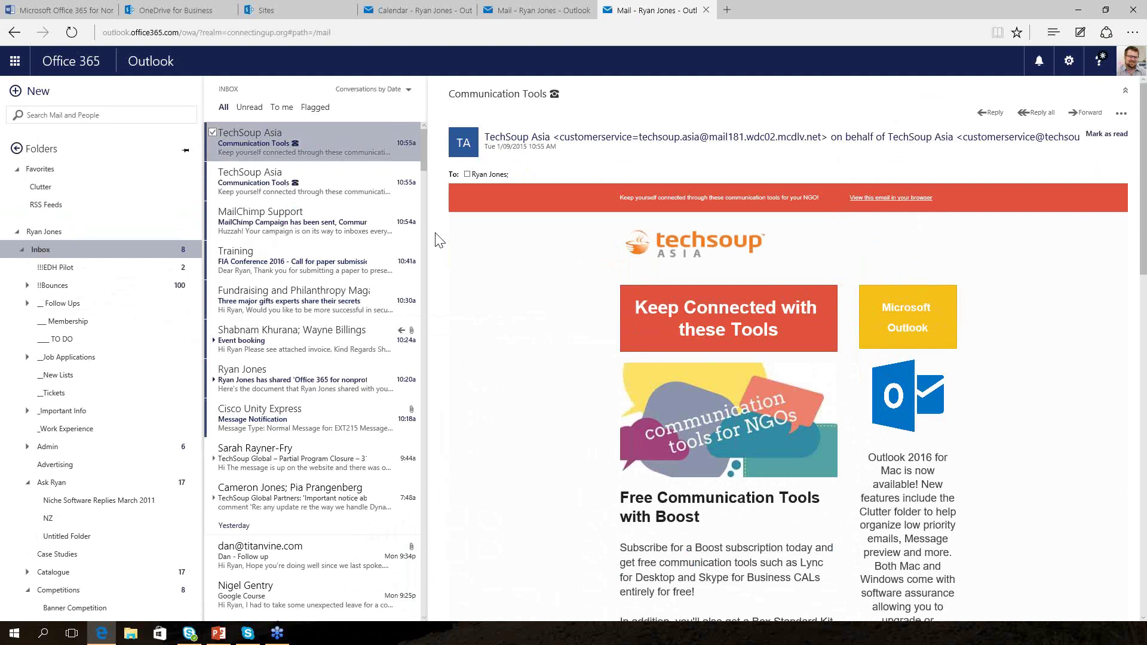
Switch to Calendar and overlay the Meeting Room calendar on the personal one
left_click(15, 62)
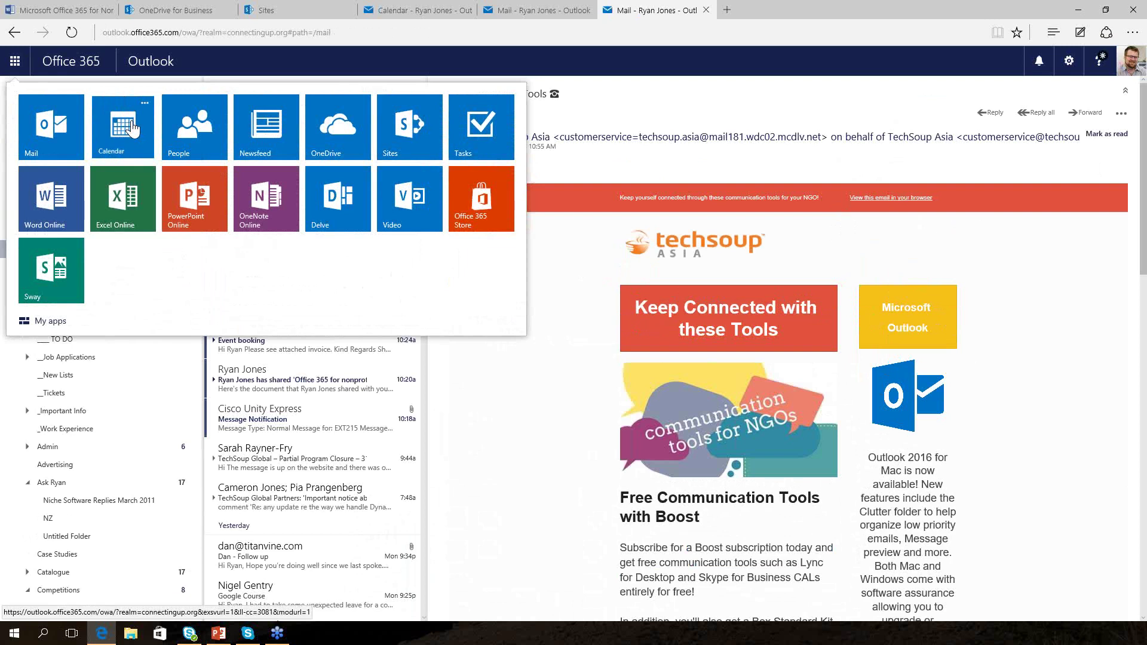
left_click(132, 128)
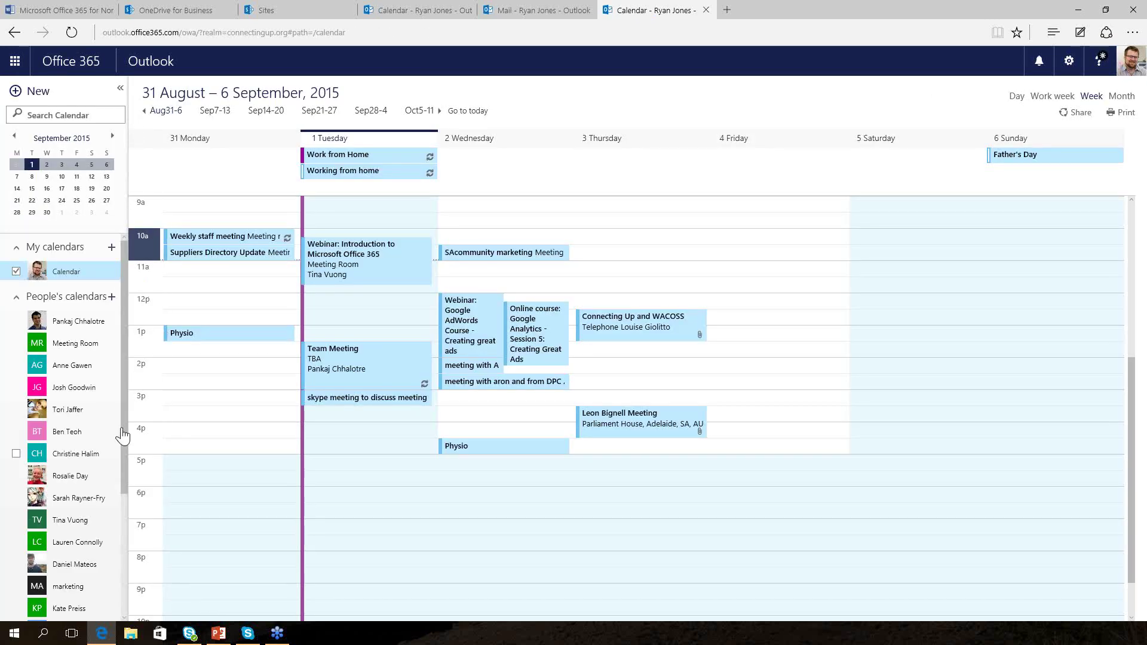
left_click(16, 345)
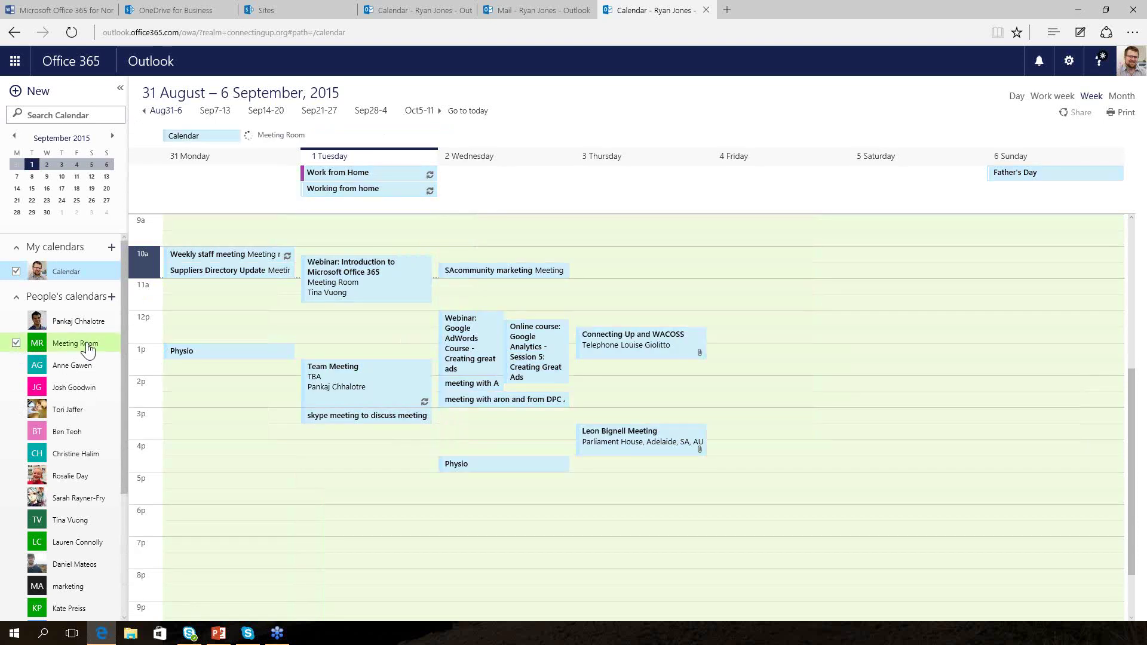
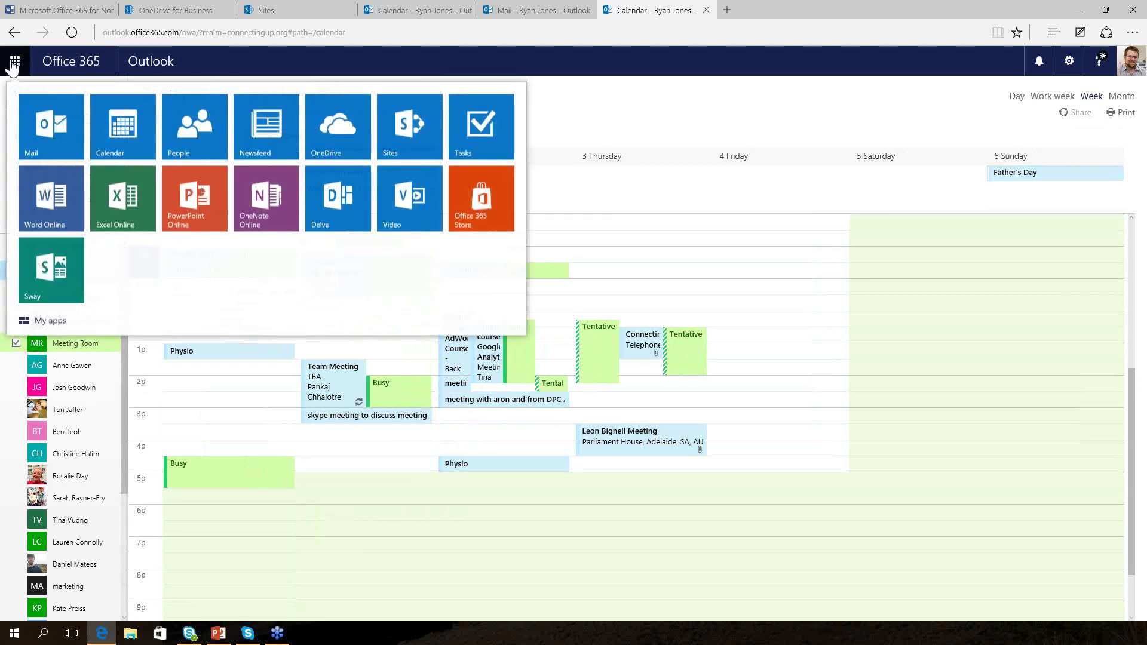
Switch to OneDrive, reloading its page, and open the Office 365 Webinar folder
left_click(339, 132)
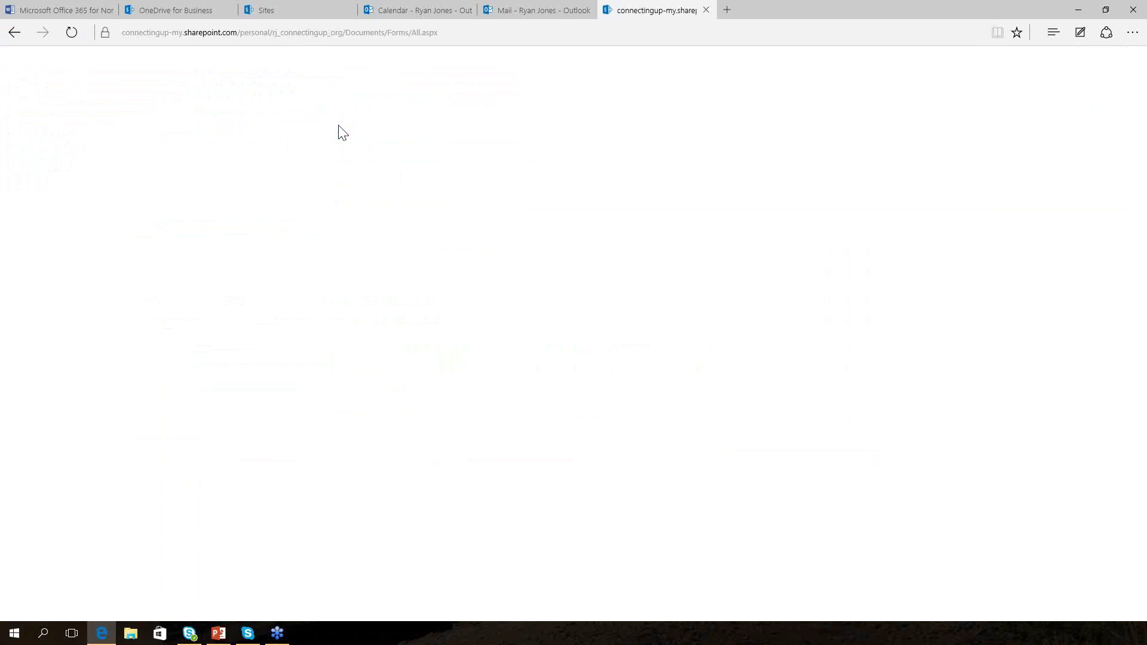
left_click(455, 37)
key("Return")
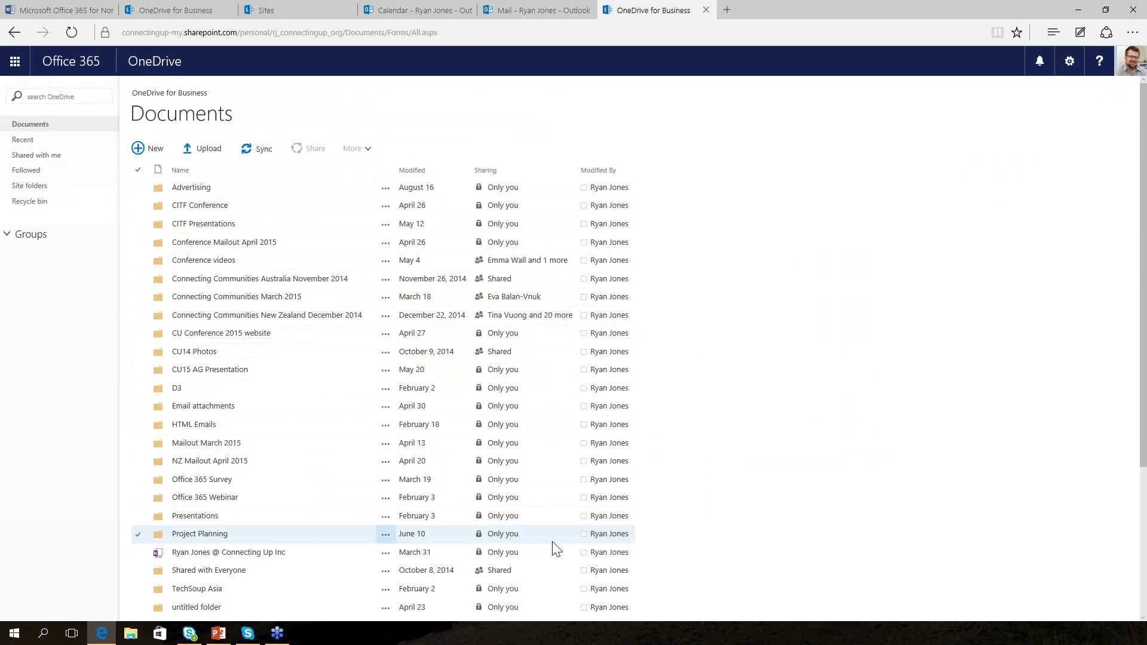
left_click(205, 497)
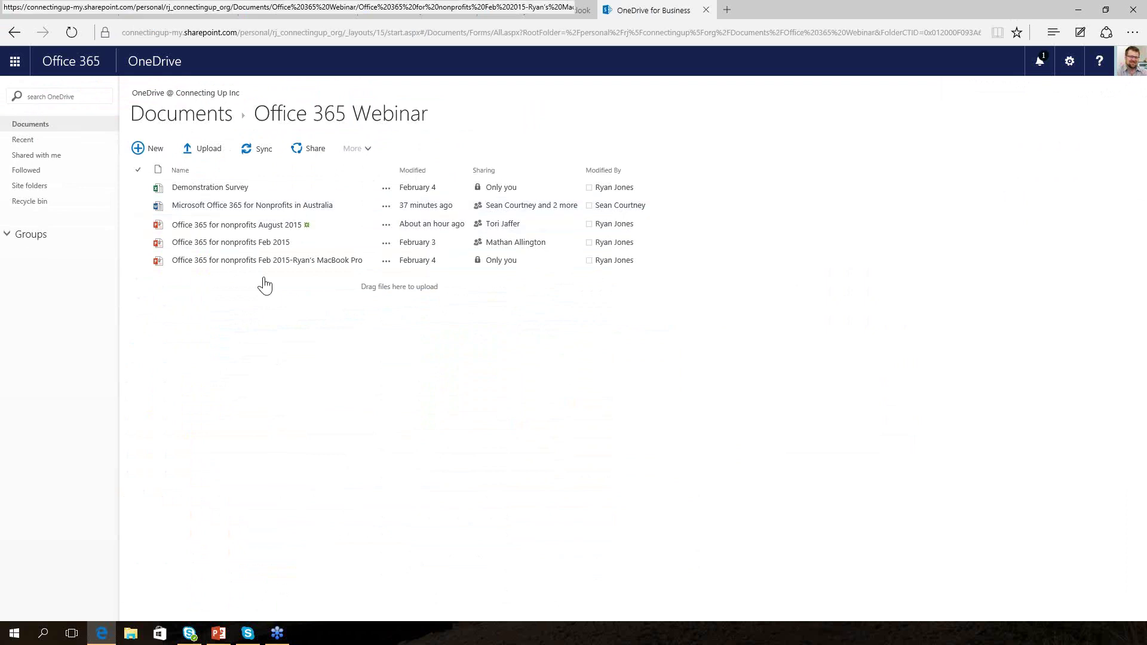
Open the document Microsoft Office 365 for Nonprofits in Australia and start editing it in Word Online
left_click(291, 211)
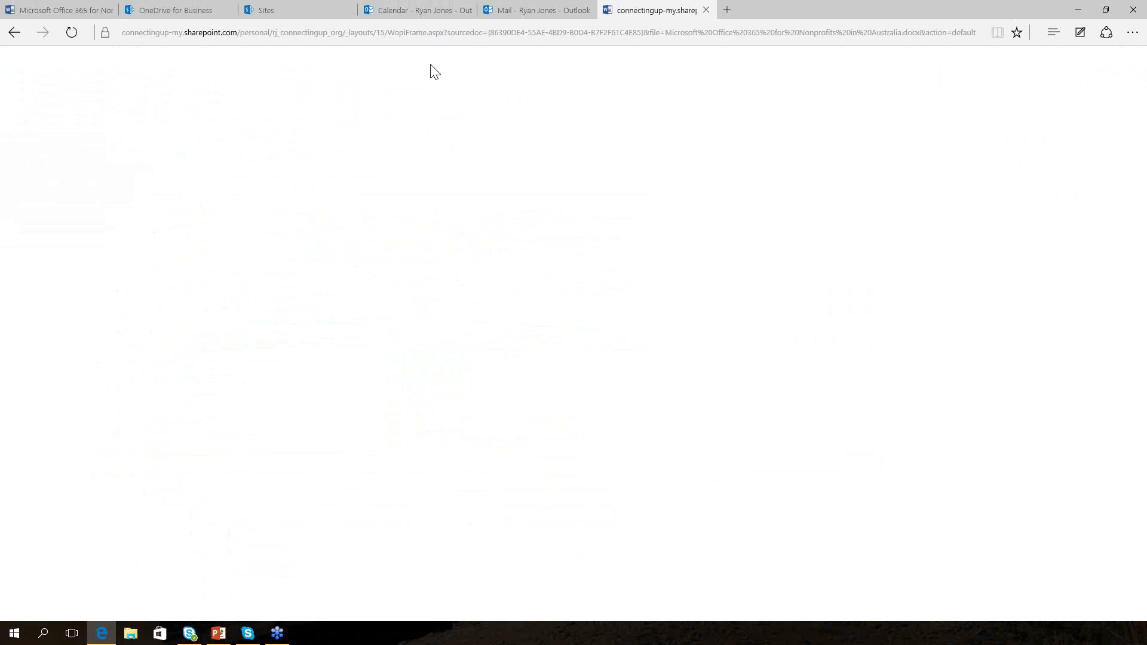
left_click(473, 33)
key("Return")
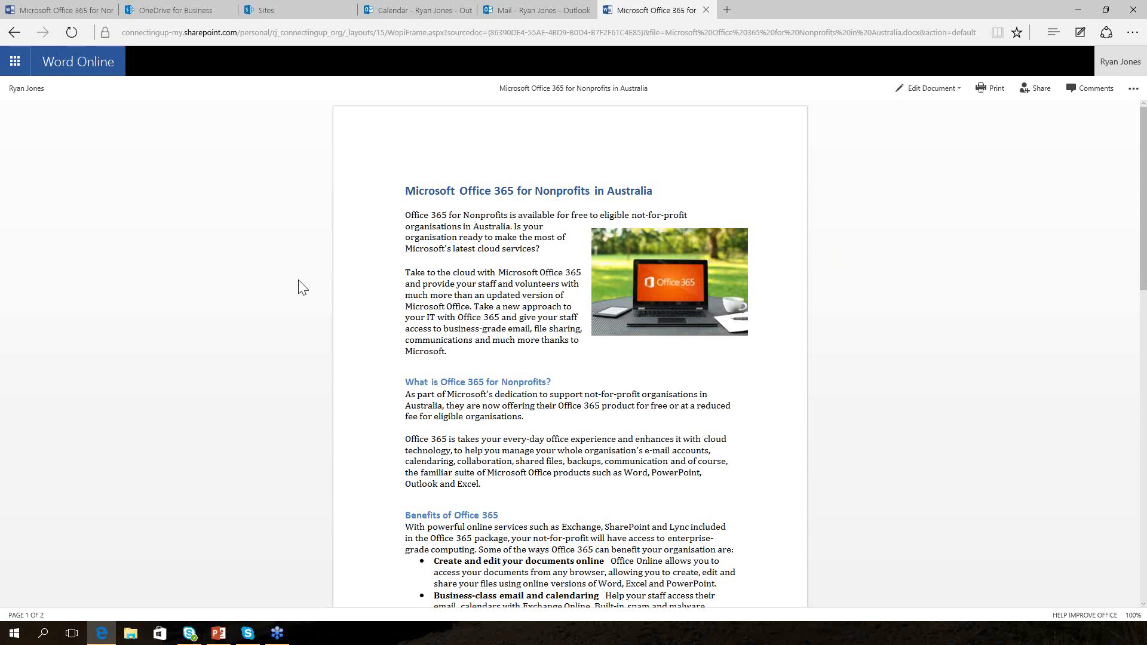
left_click(933, 89)
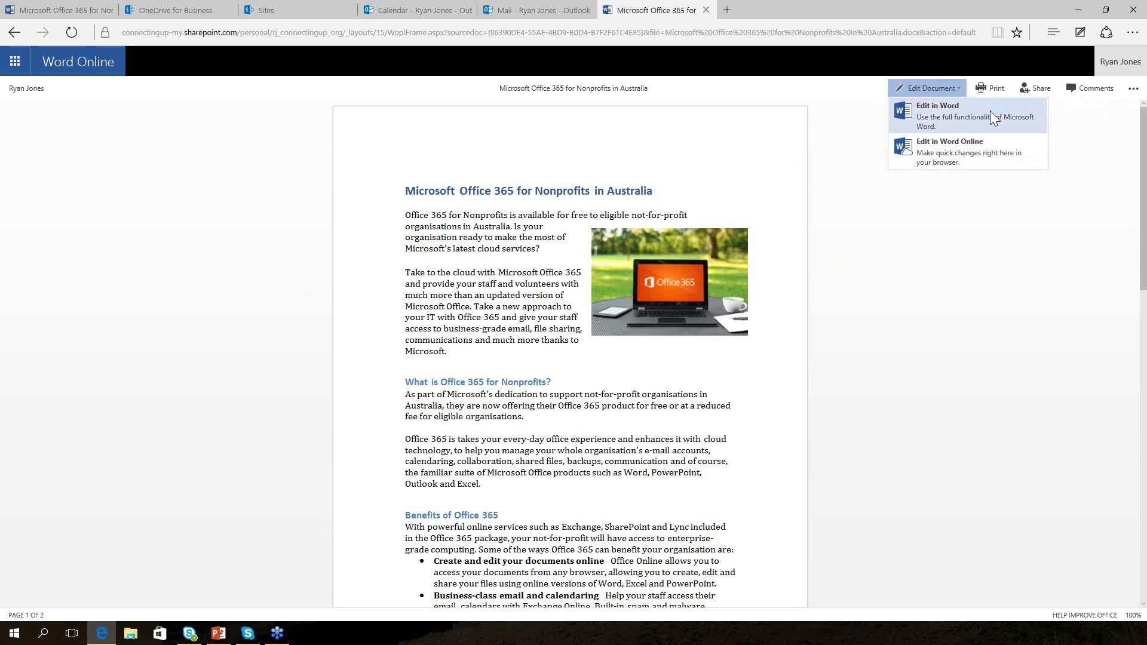
left_click(979, 150)
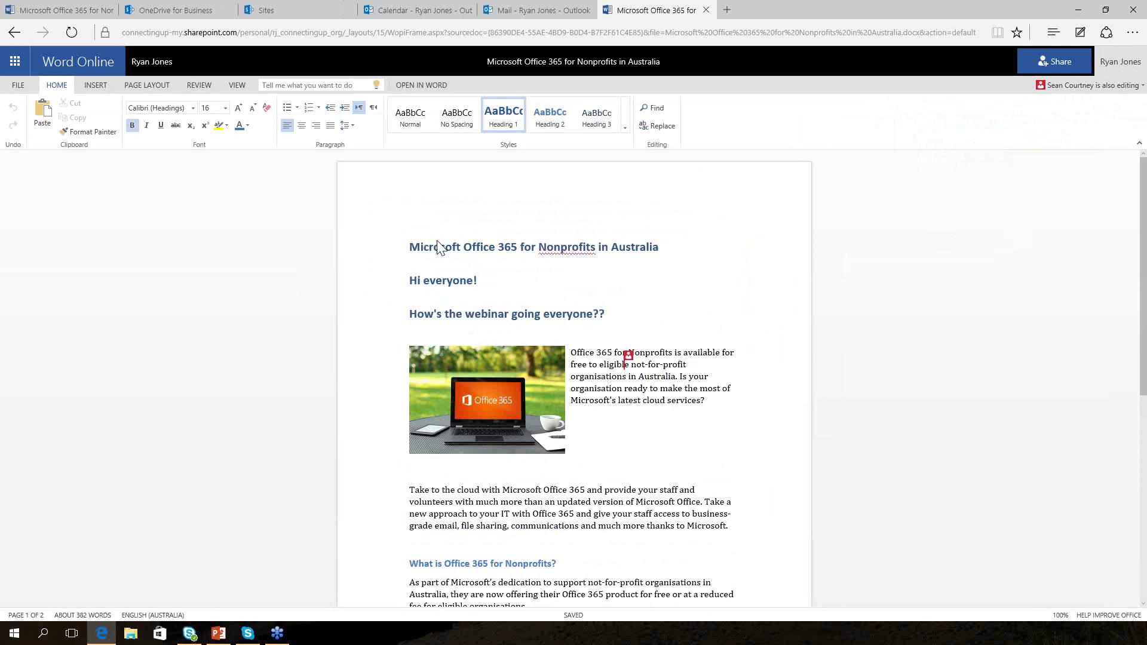
Add the text "Yes it is" at the end of the paragraph beside the laptop picture
left_click(639, 490)
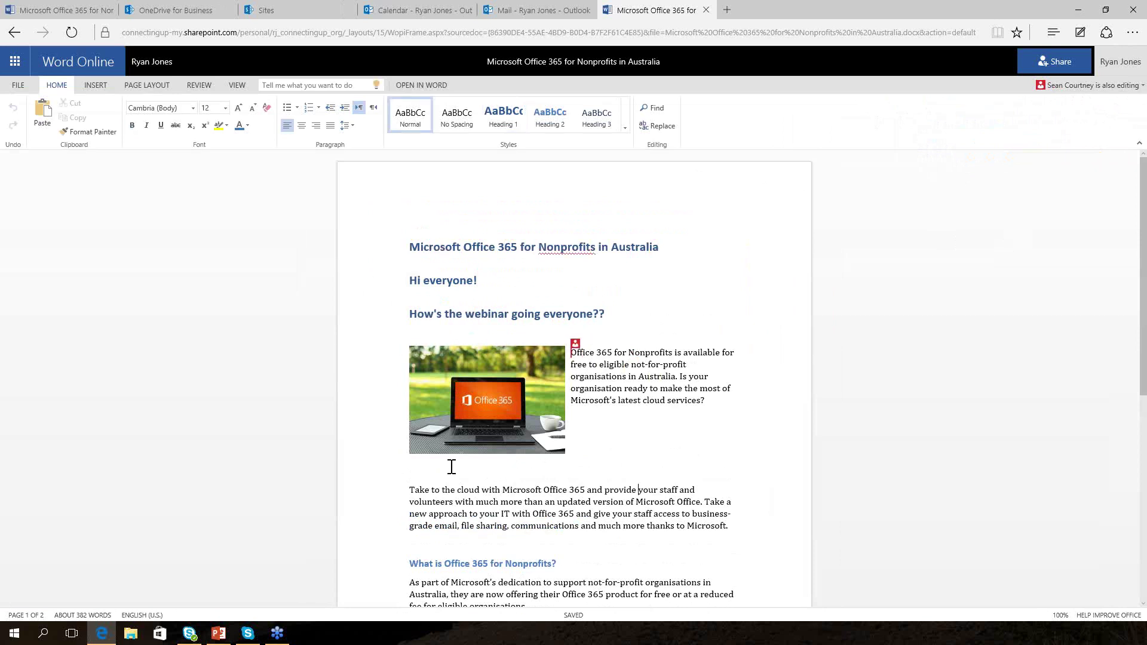
left_click(717, 402)
type("Yes it is")
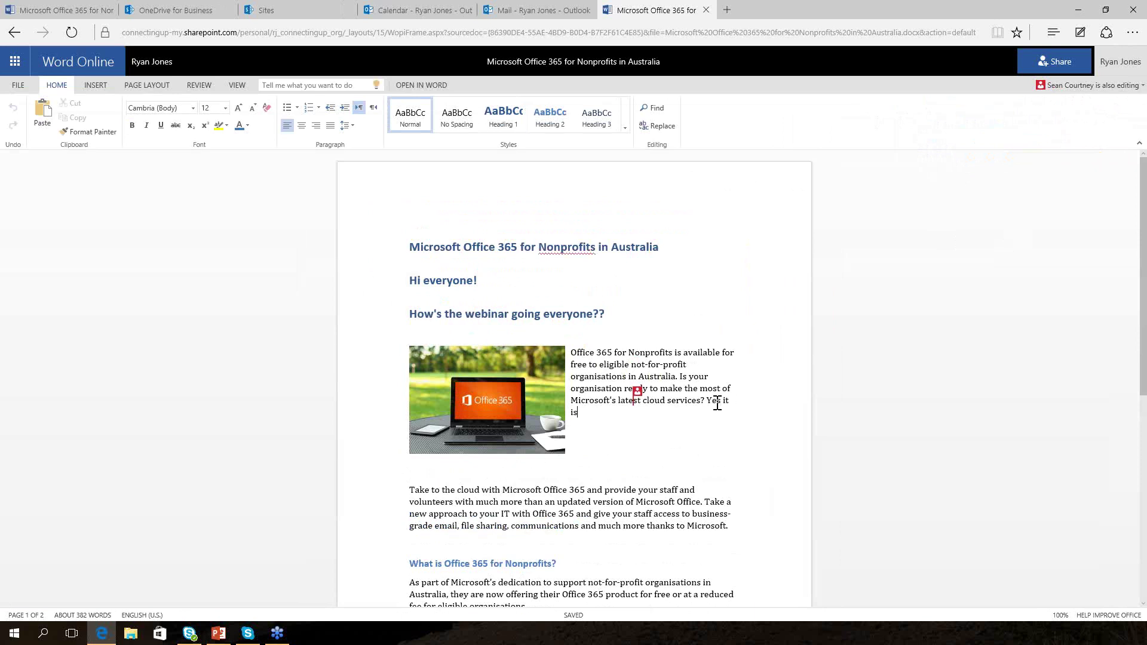
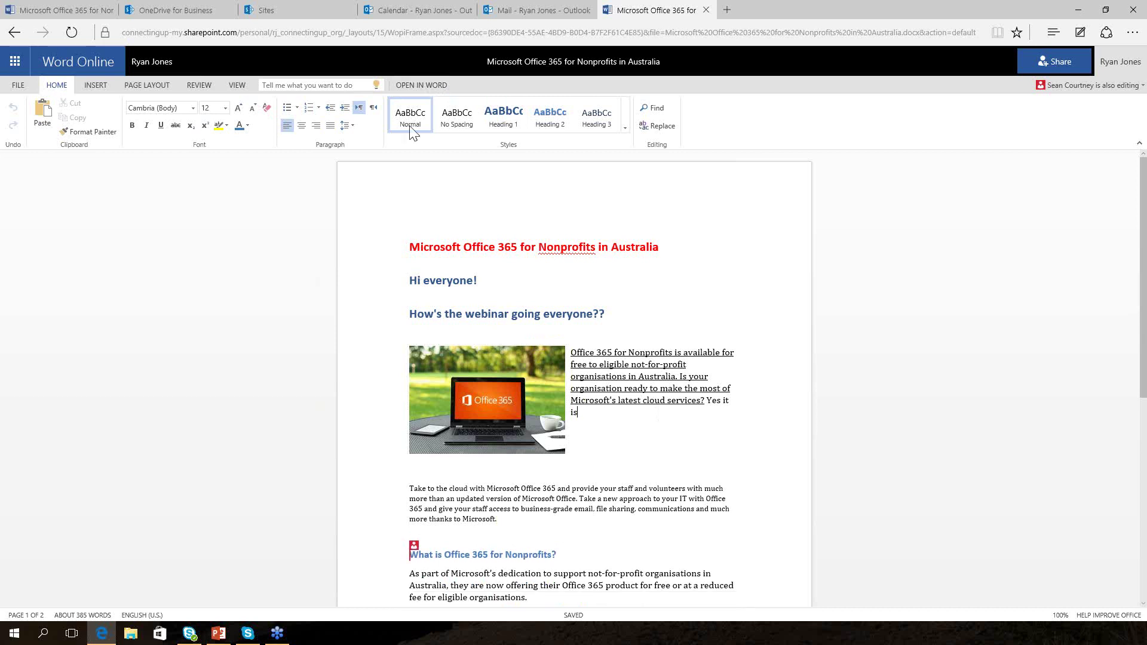
Open the document in desktop Word, maximize its window, dismiss the co-author notice and show the Home commands
left_click(424, 85)
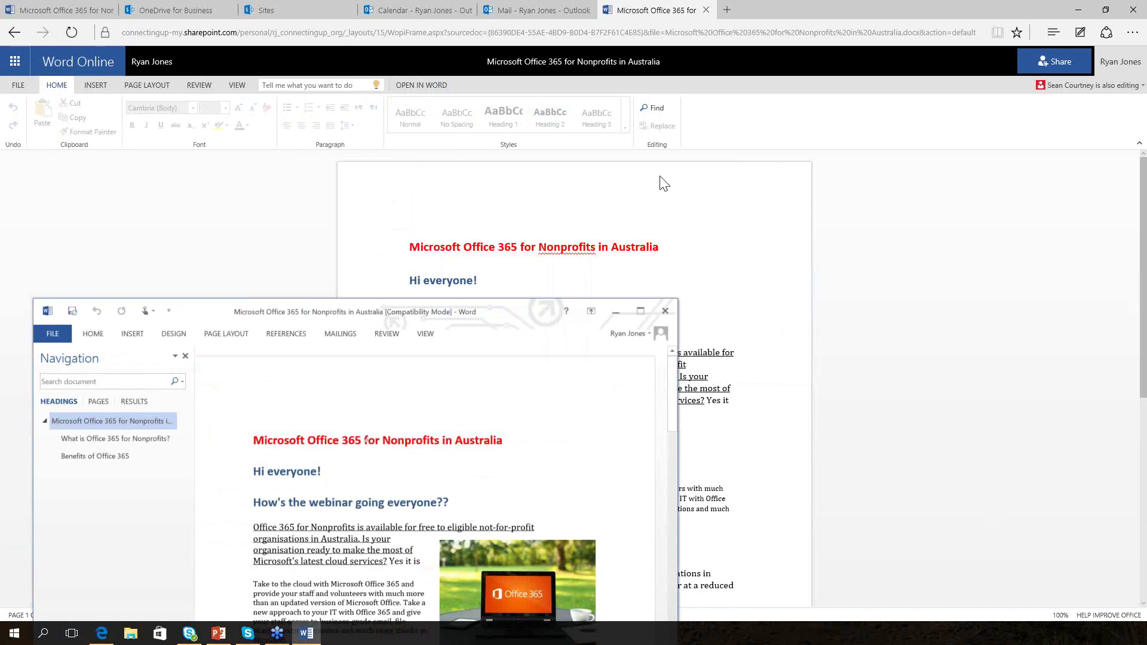
left_click_drag(609, 320, 851, 146)
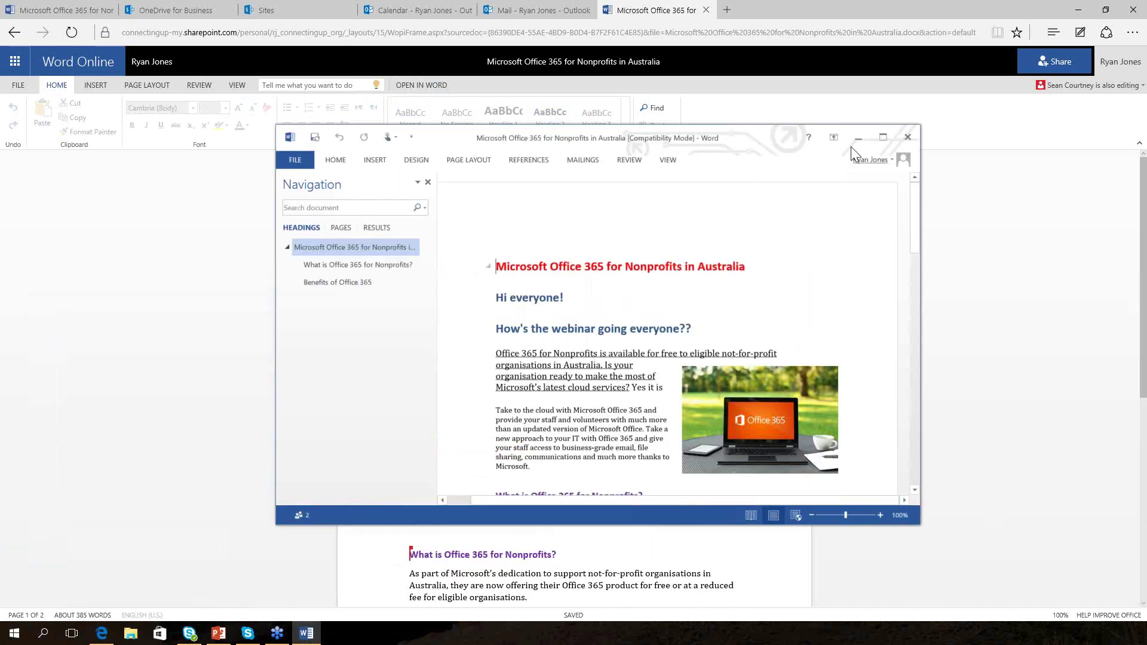
left_click(883, 137)
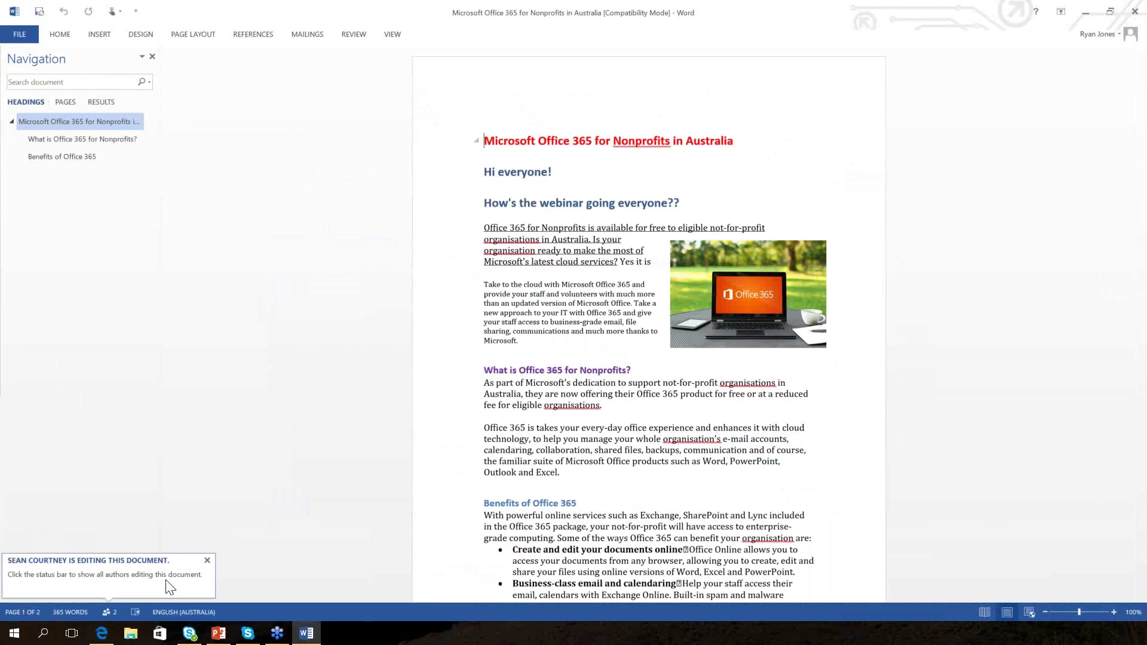
left_click(162, 585)
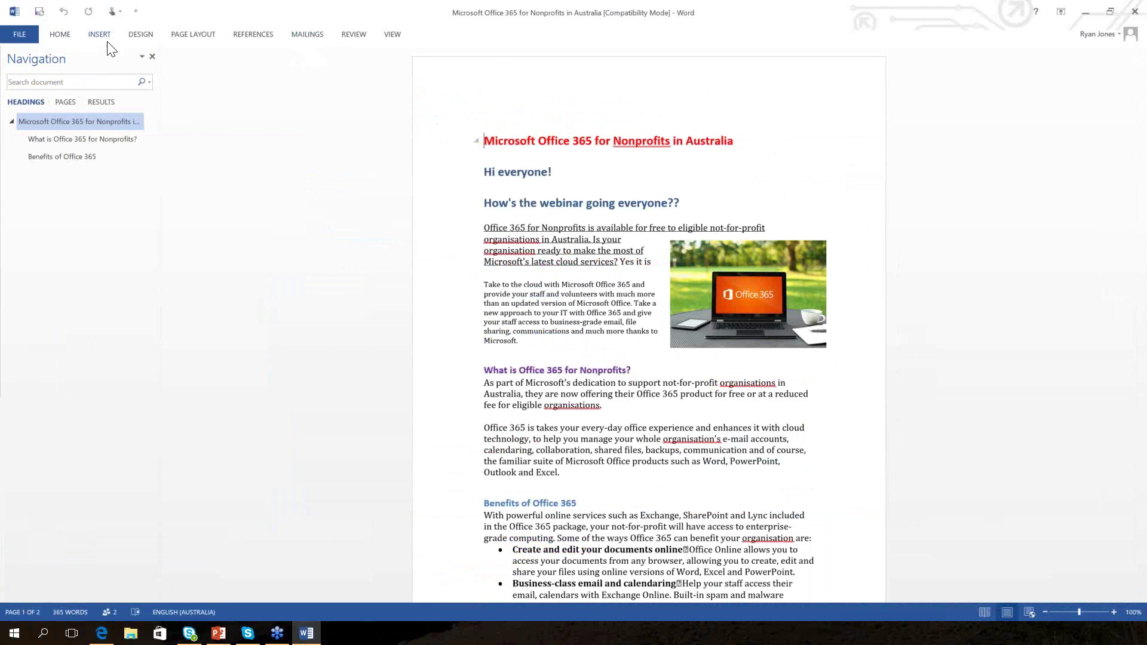
left_click(60, 35)
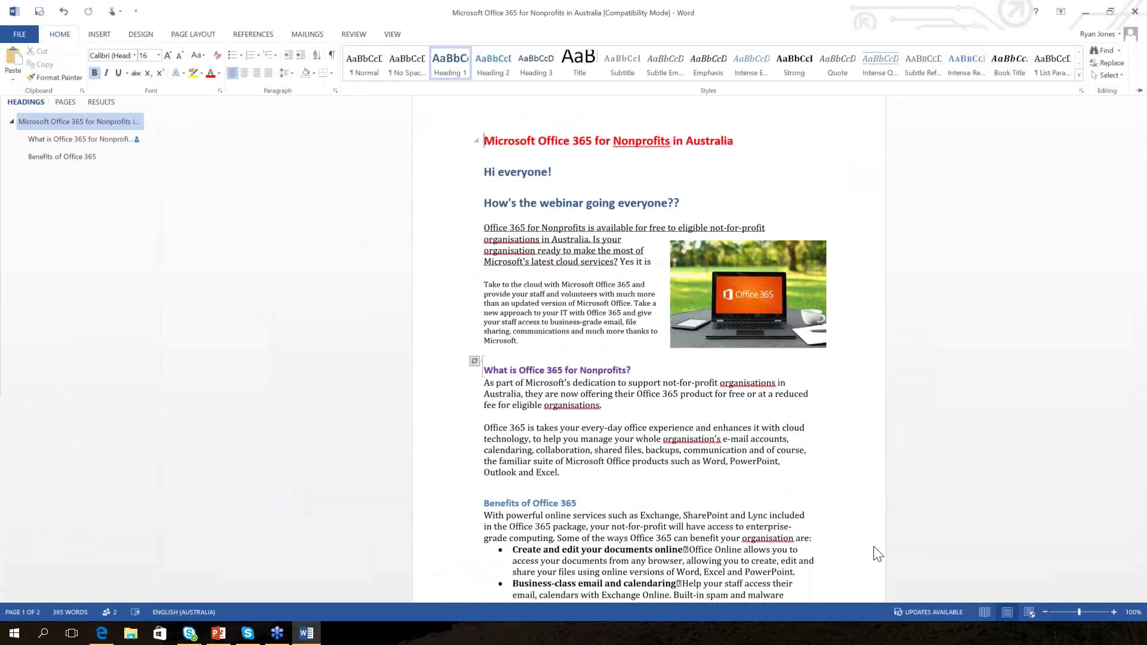
Save the document twice to bring in the co-author's changes, and close desktop Word to return to Word Online
key("ctrl+s")
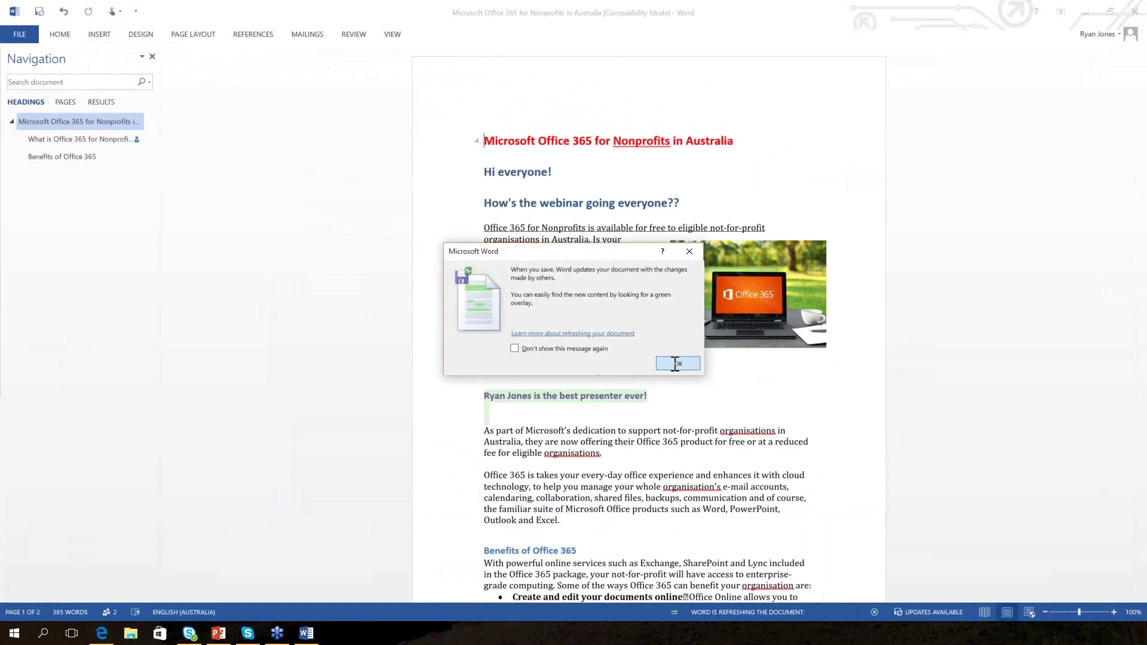
left_click(676, 364)
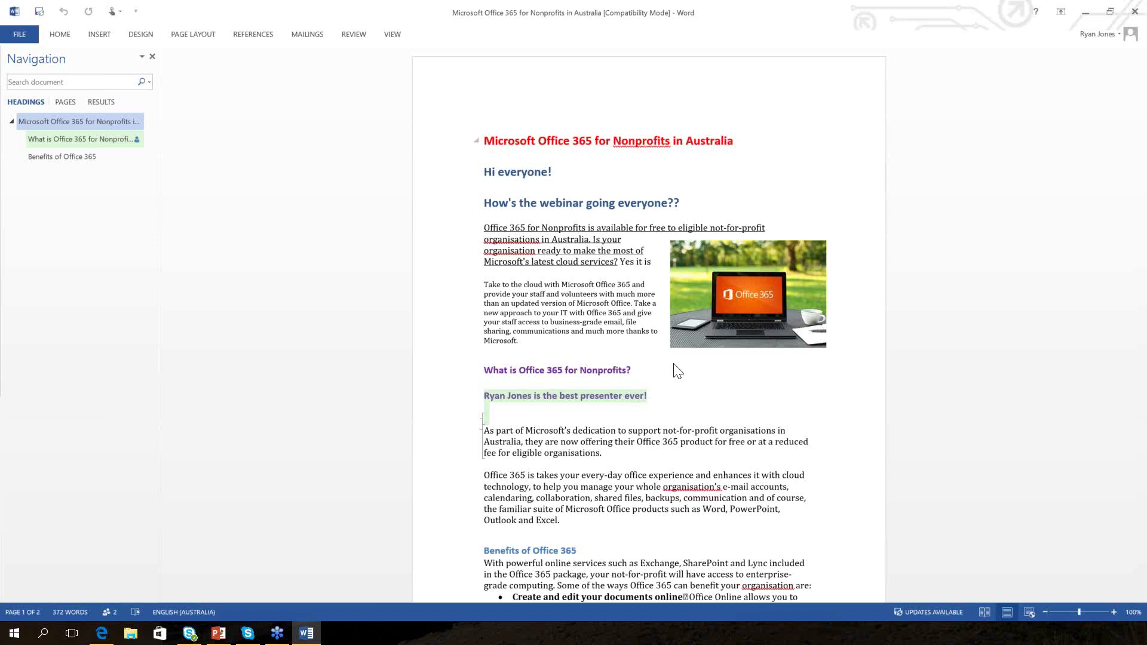
key("ctrl+s")
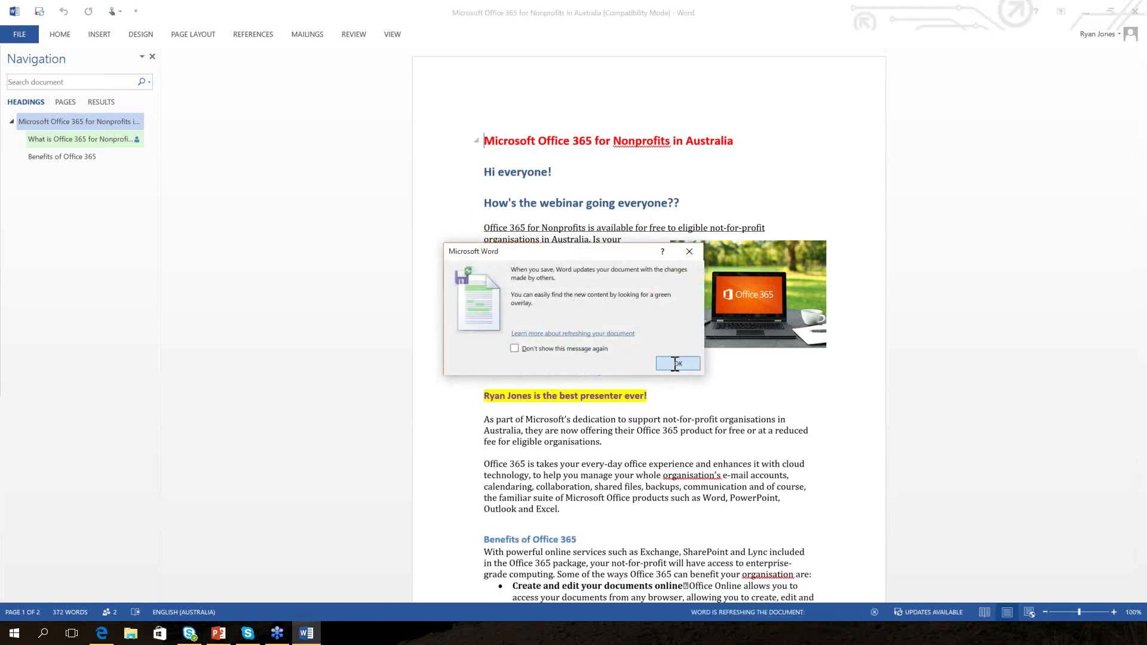
left_click(678, 364)
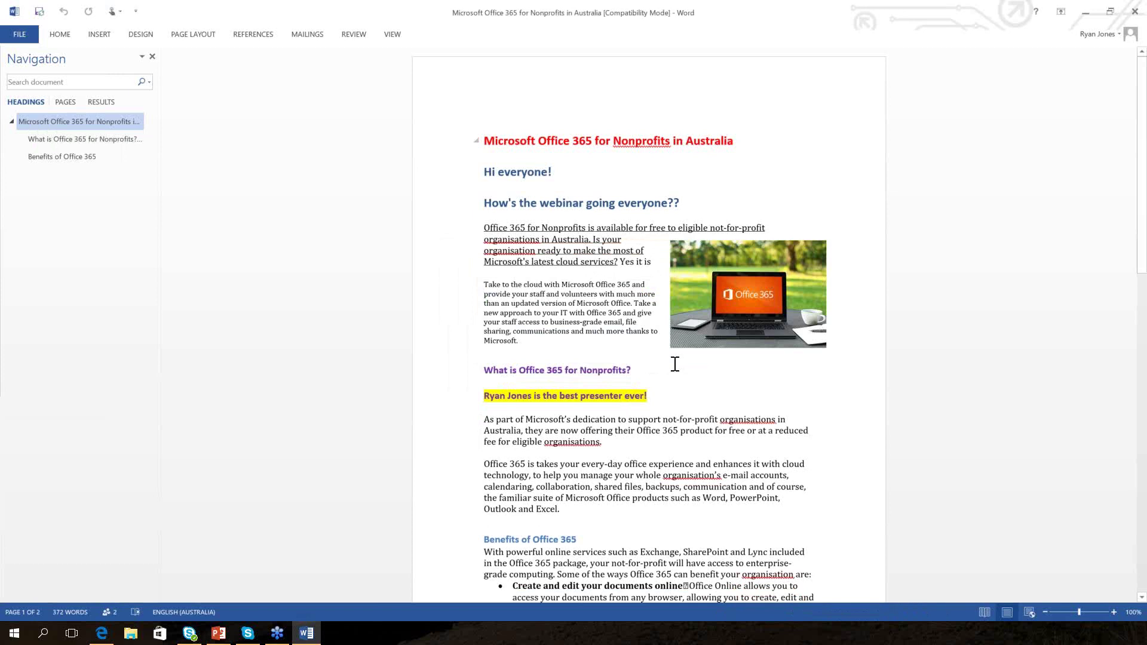
left_click(1136, 12)
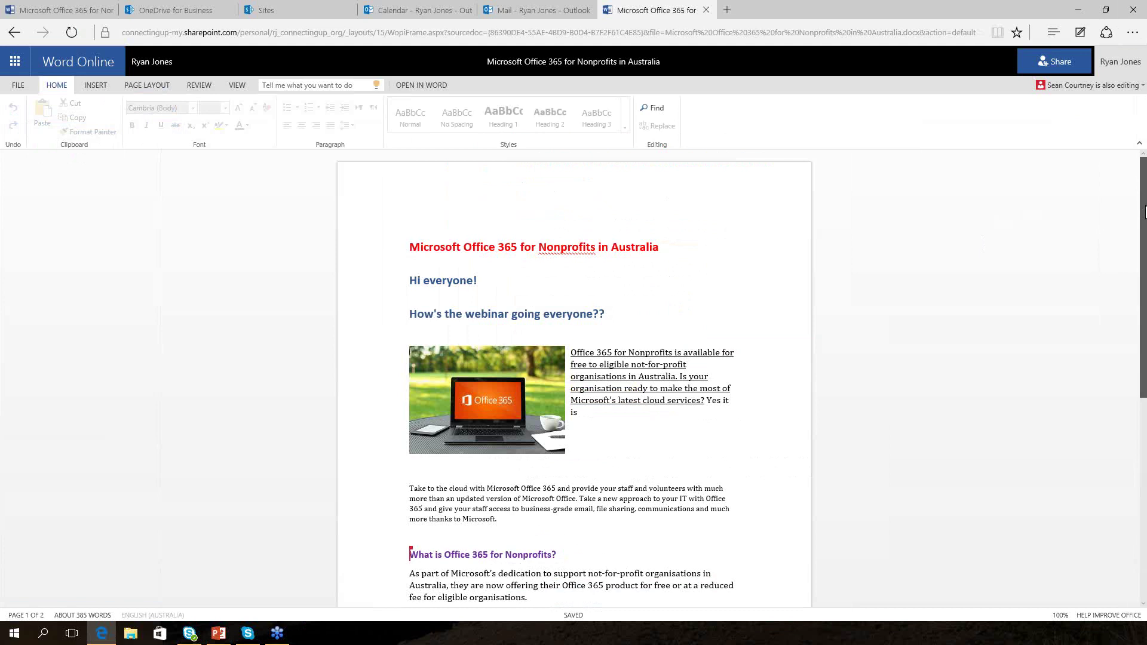
left_click_drag(1143, 211, 1076, 84)
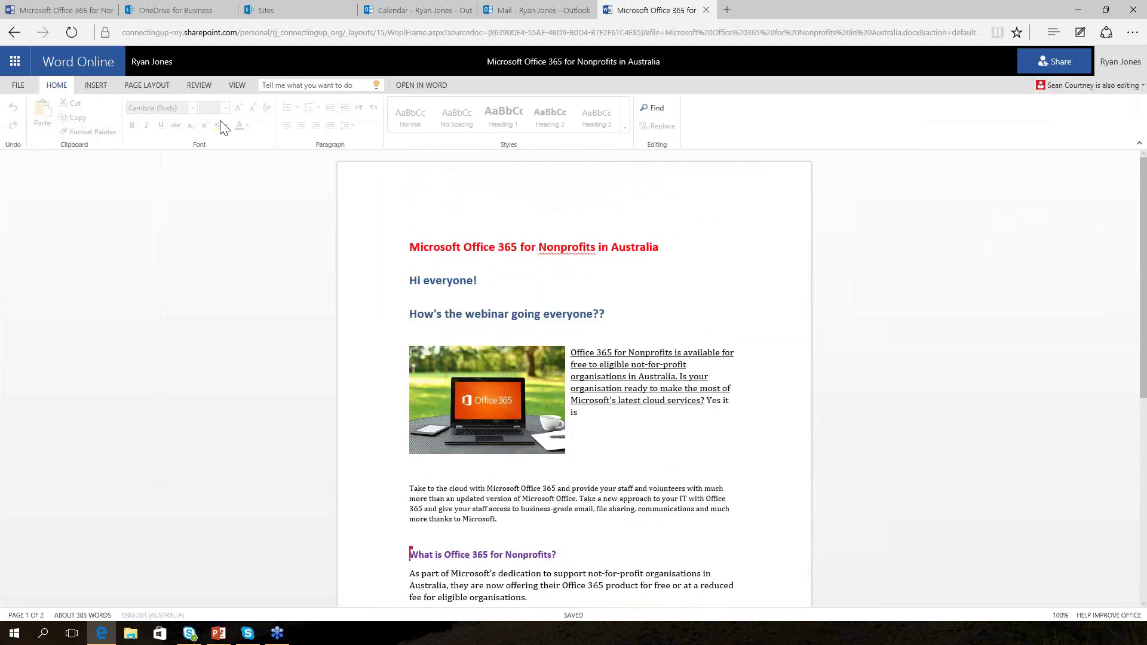
Return to OneDrive's Office 365 Webinar folder and view the sharing details of Microsoft Office 365 for Nonprofits in Australia
left_click(15, 62)
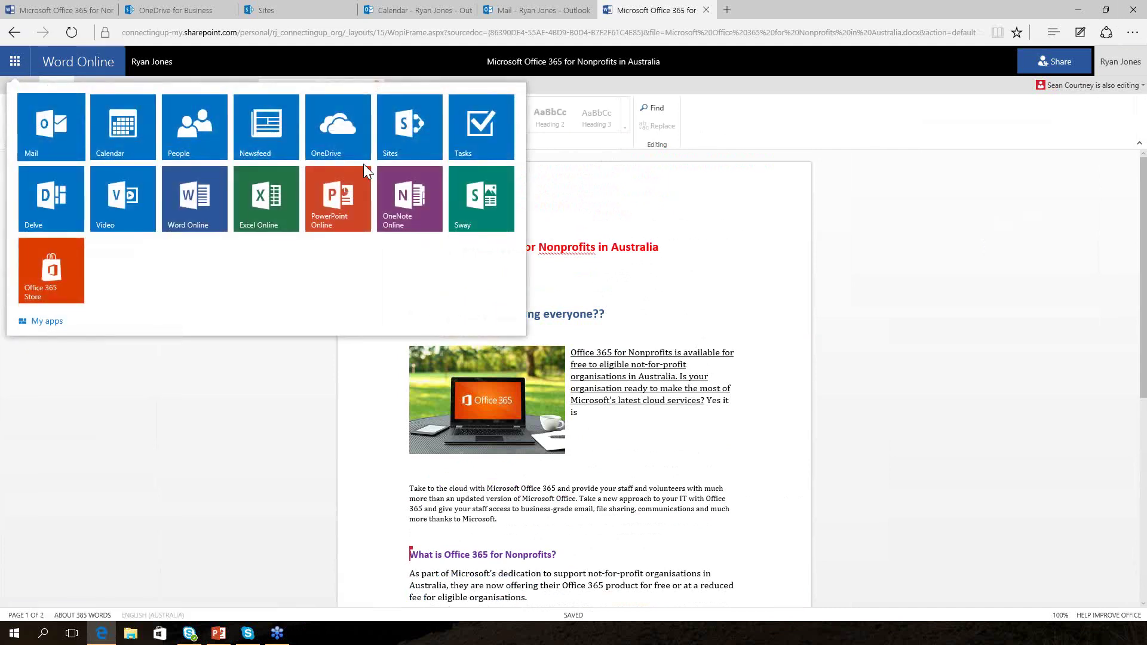
left_click(334, 130)
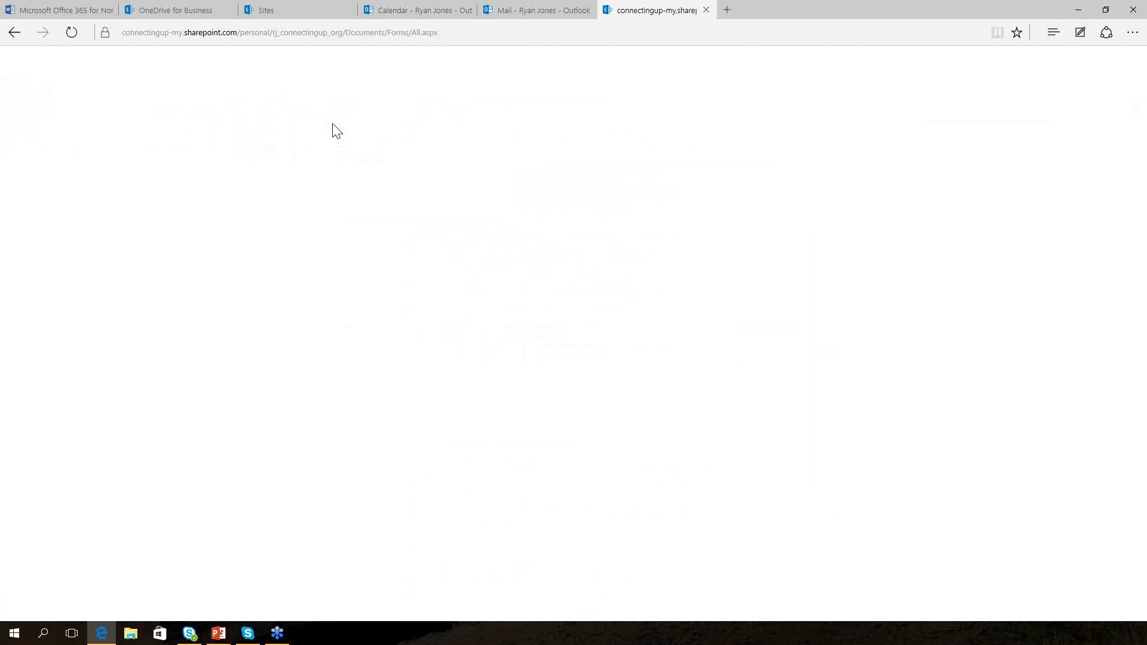
left_click(444, 35)
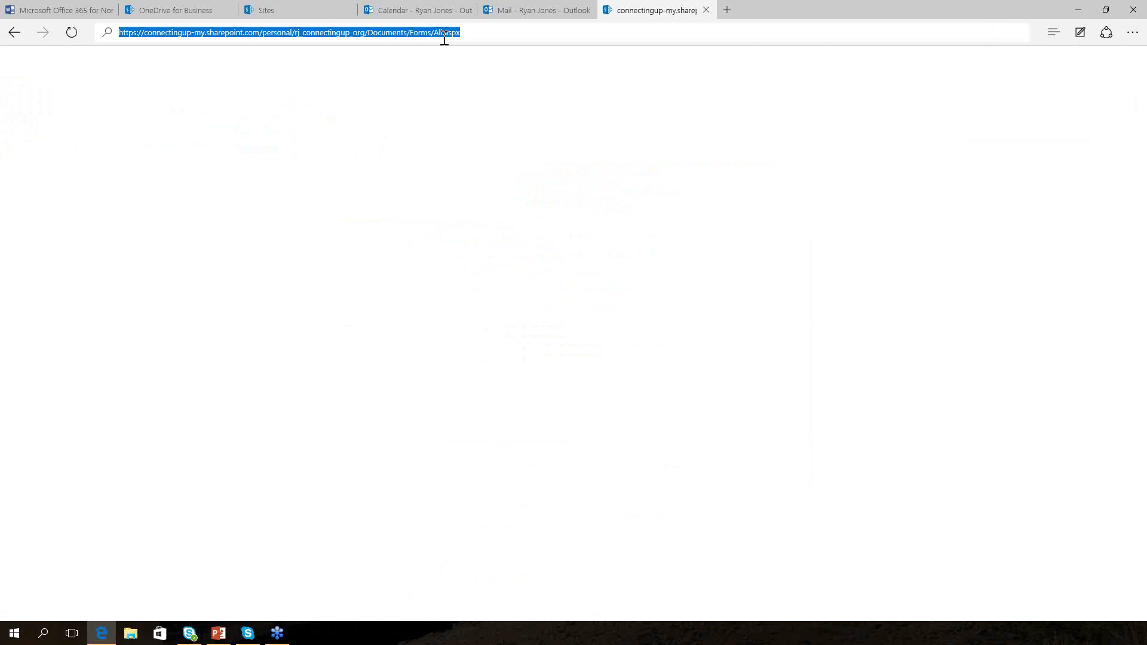
key("Return")
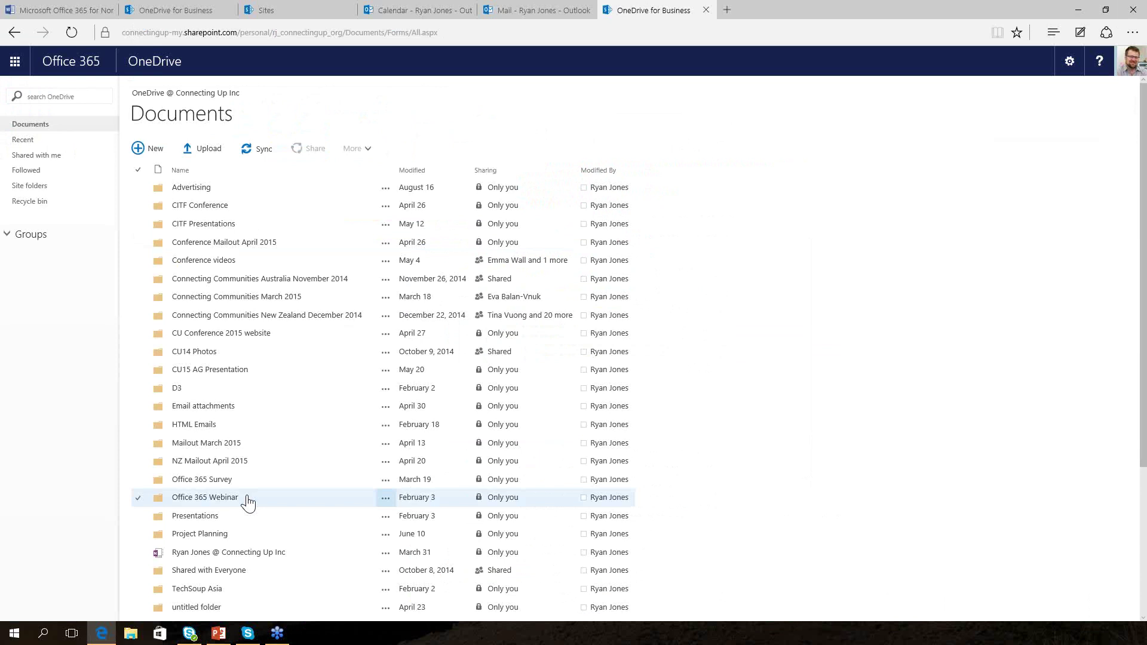
left_click(223, 502)
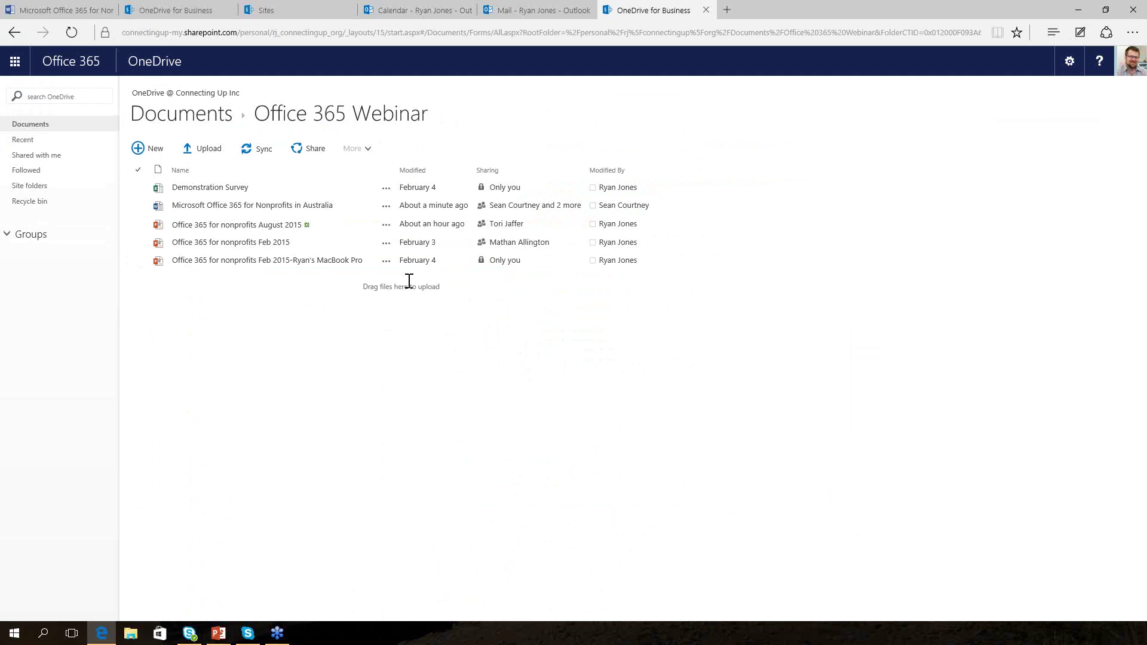
left_click(386, 209)
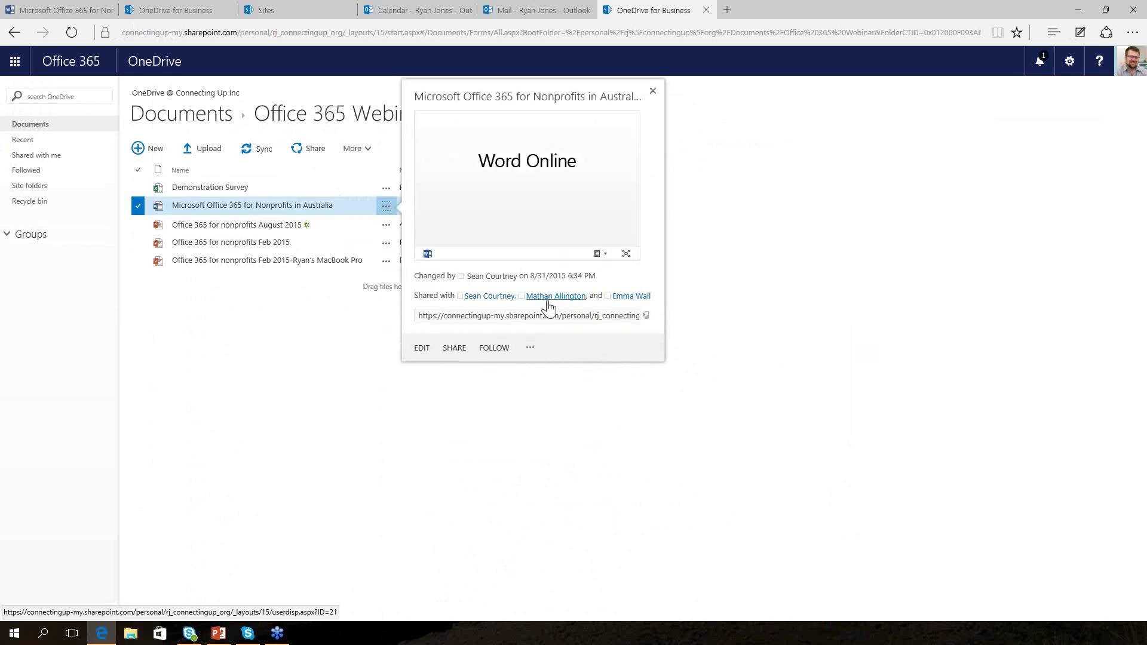
Try to restore version 1.0 of Microsoft Office 365 for Nonprofits in Australia from its version history
left_click(531, 349)
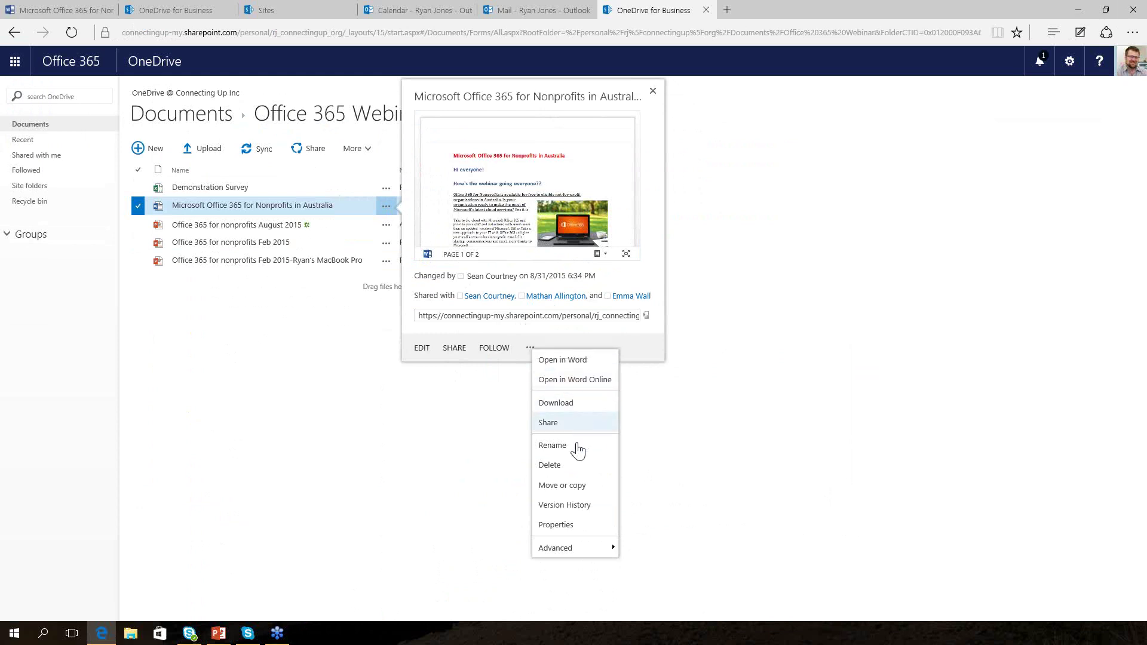
left_click(577, 506)
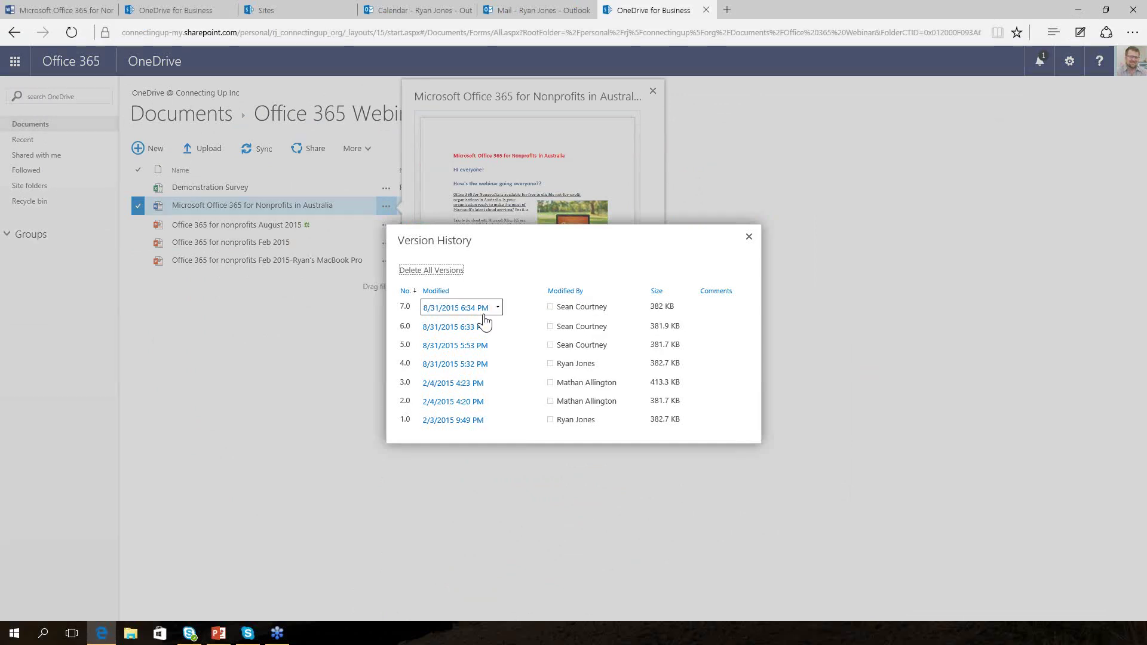
left_click(493, 420)
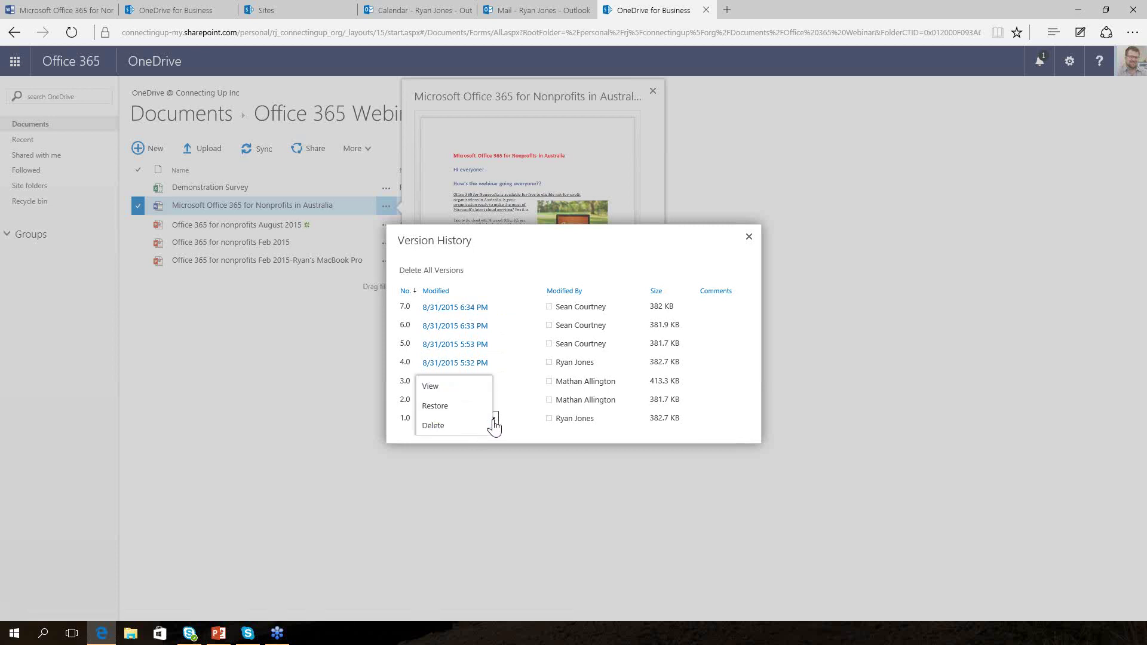
left_click(454, 408)
left_click(510, 342)
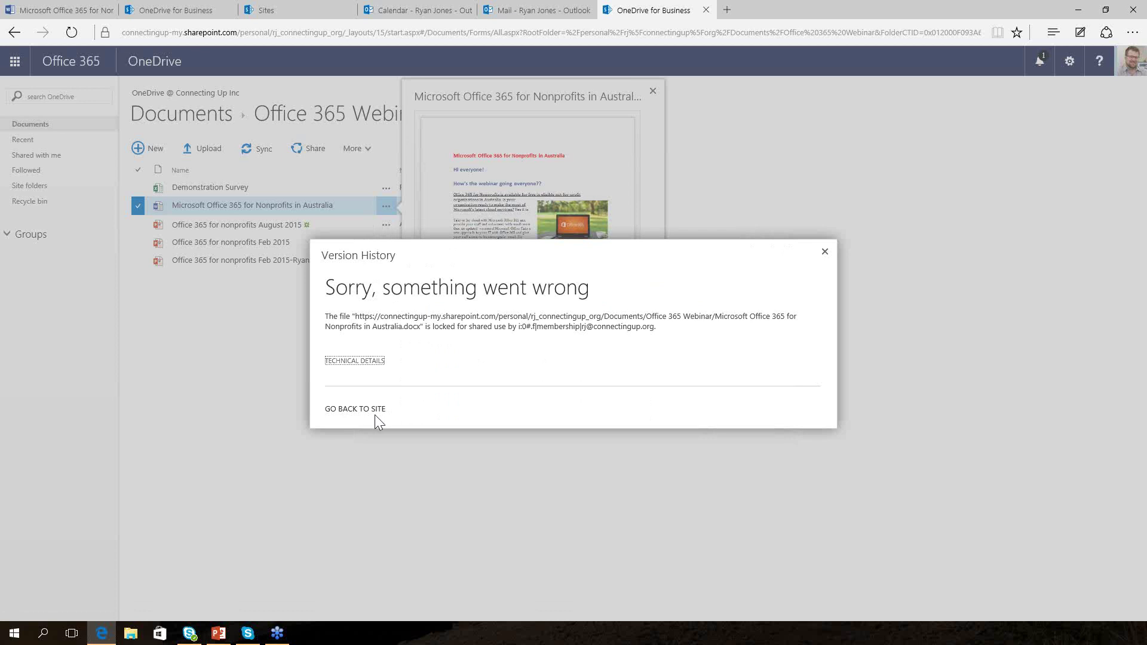
left_click(826, 252)
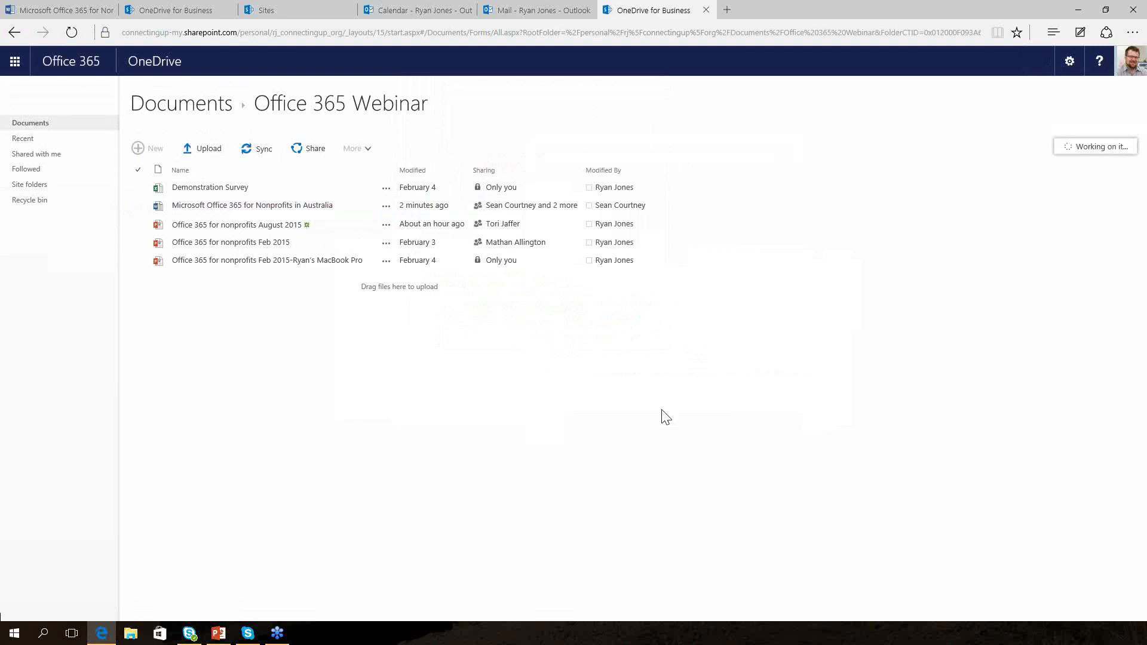
Restore version 1.0 of Microsoft Office 365 for Nonprofits in Australia, and close its version history and file details
left_click(387, 207)
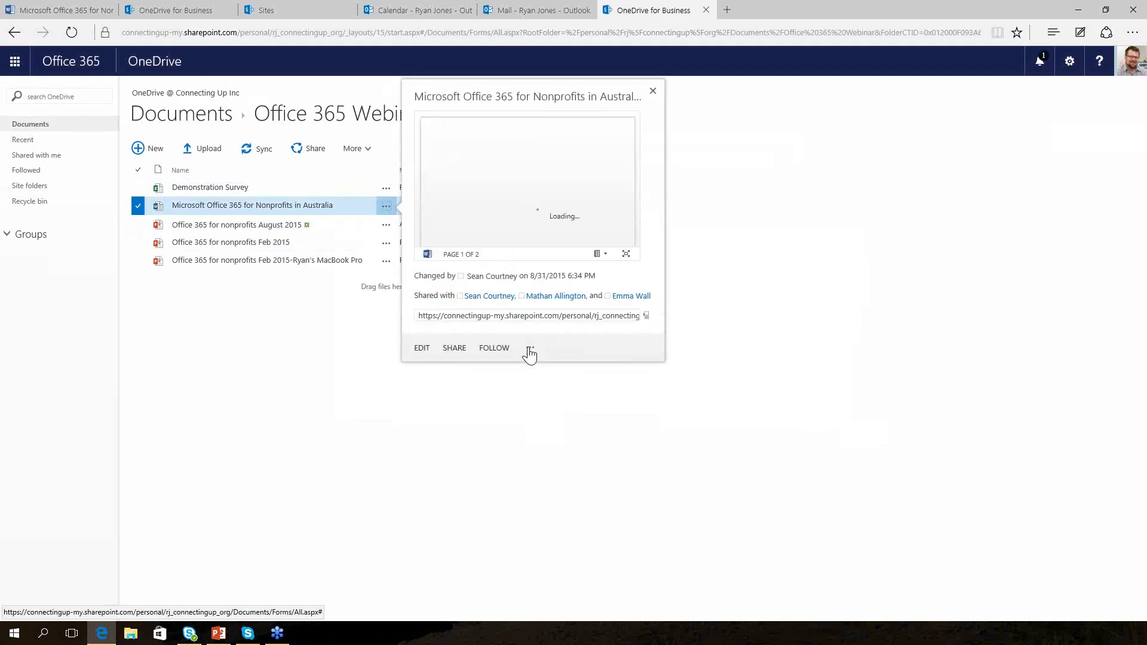
left_click(529, 350)
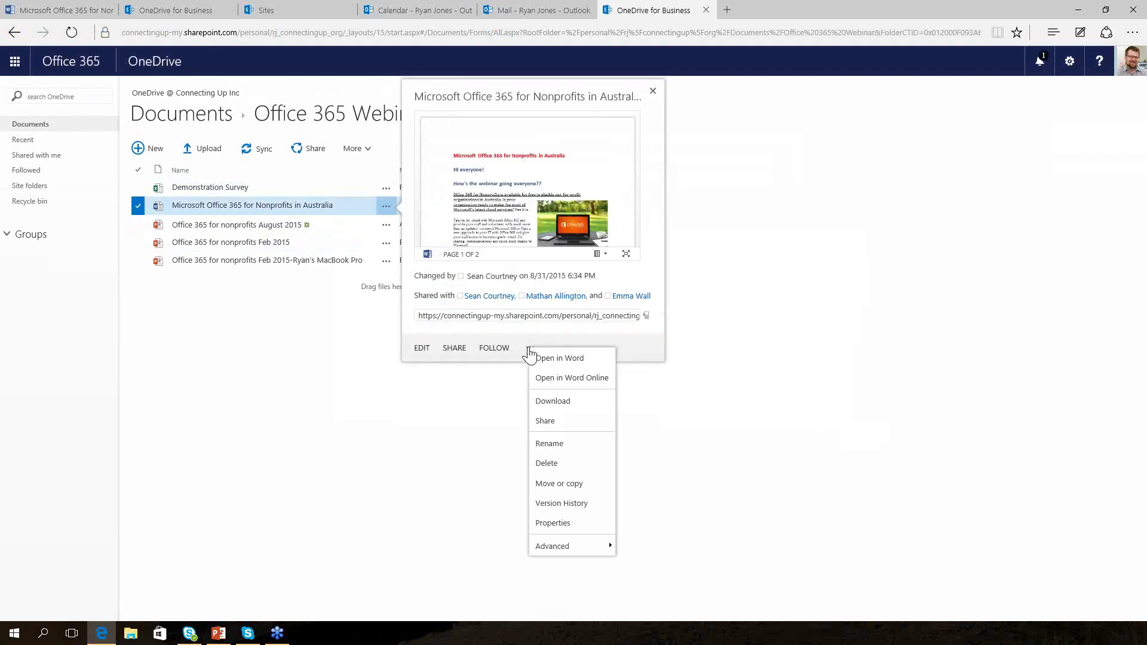
left_click(568, 504)
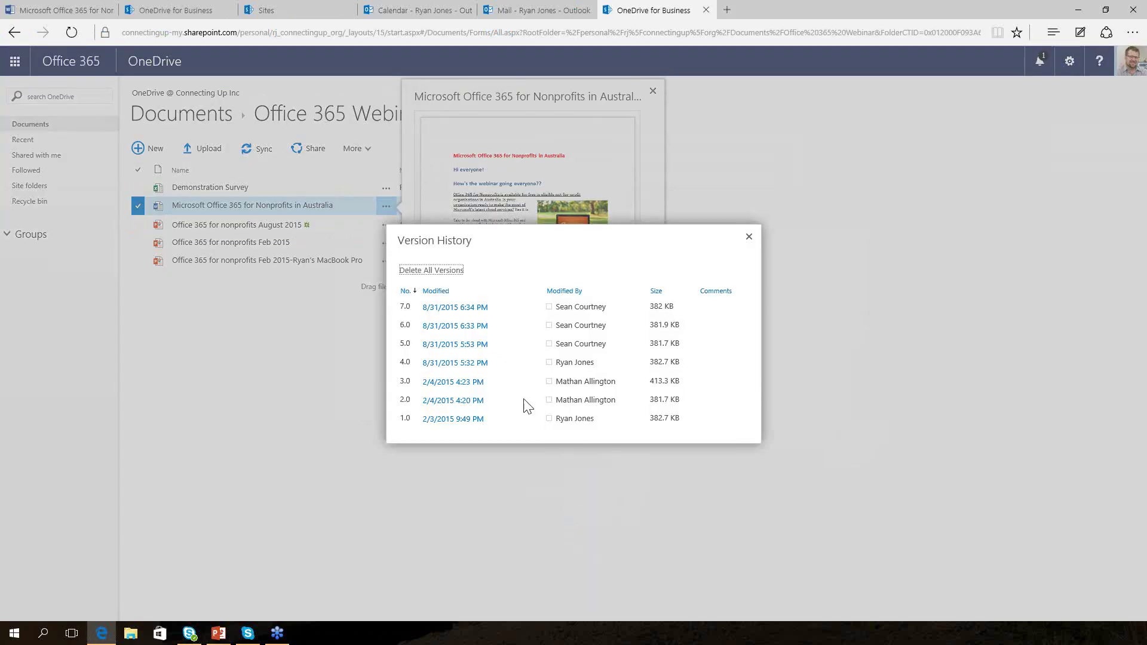
left_click(493, 420)
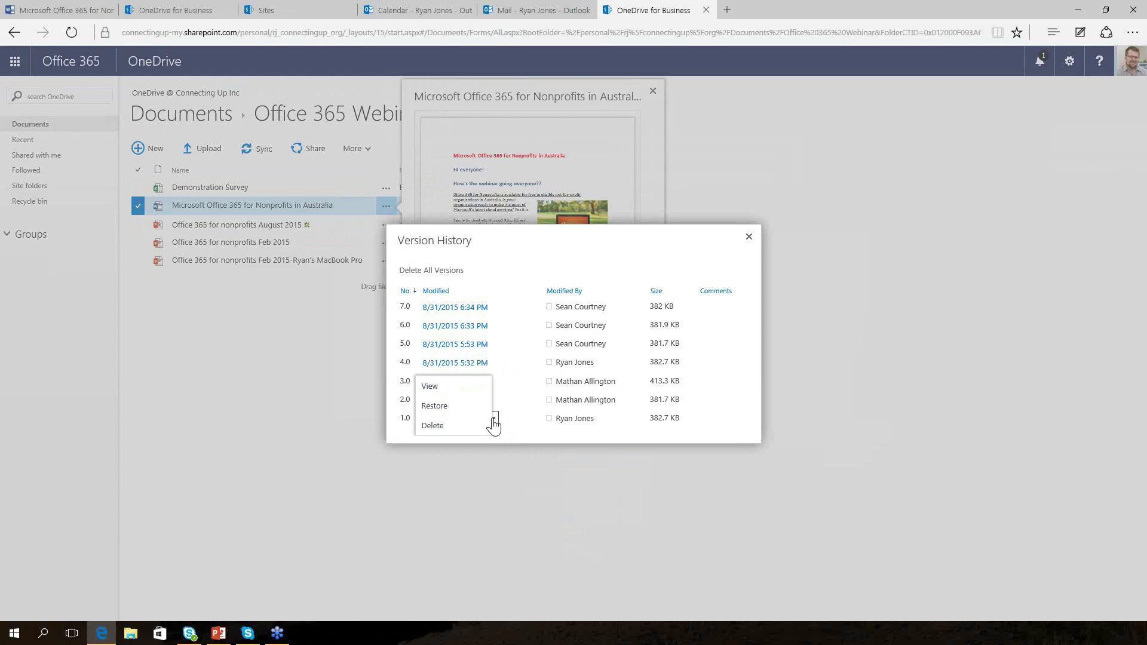
left_click(442, 407)
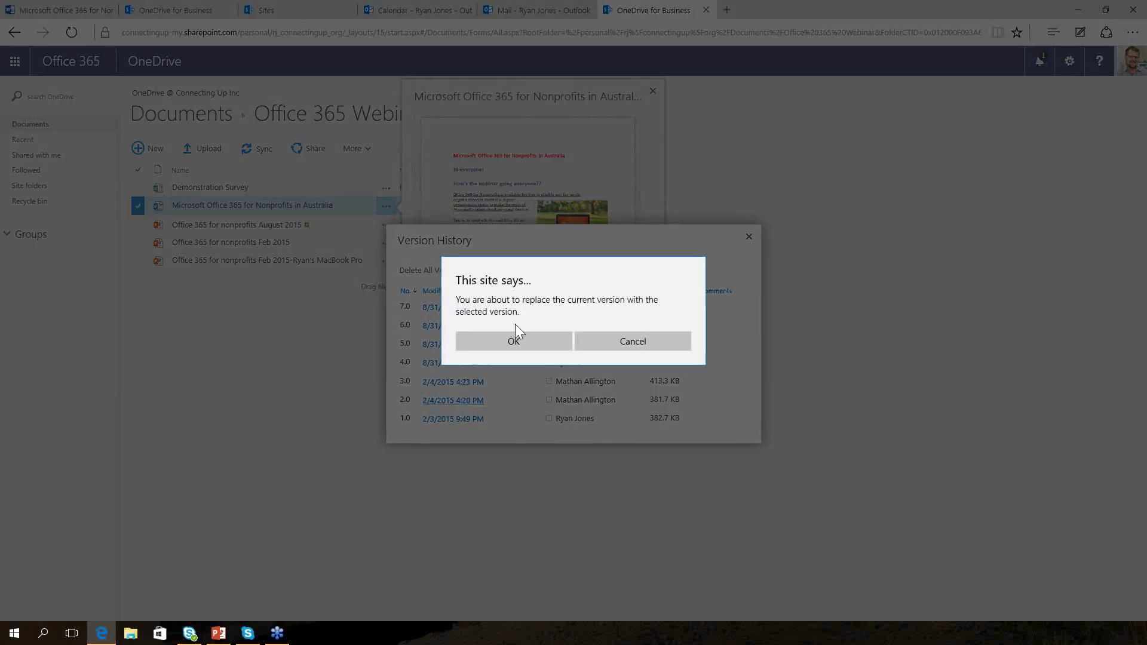
left_click(514, 342)
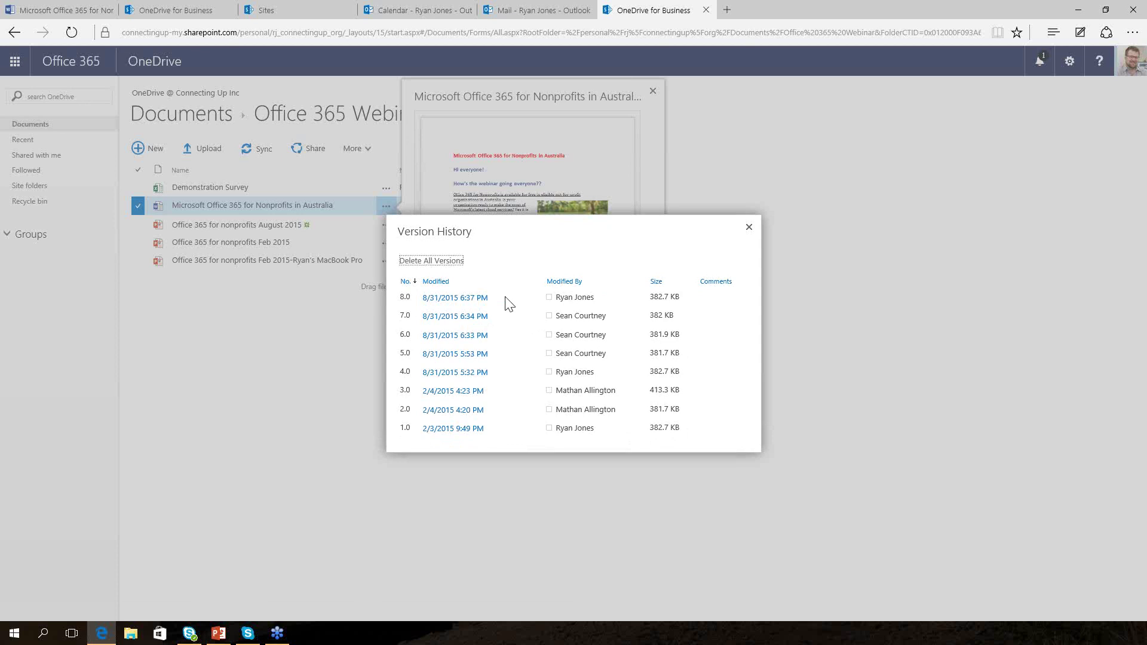
left_click(746, 228)
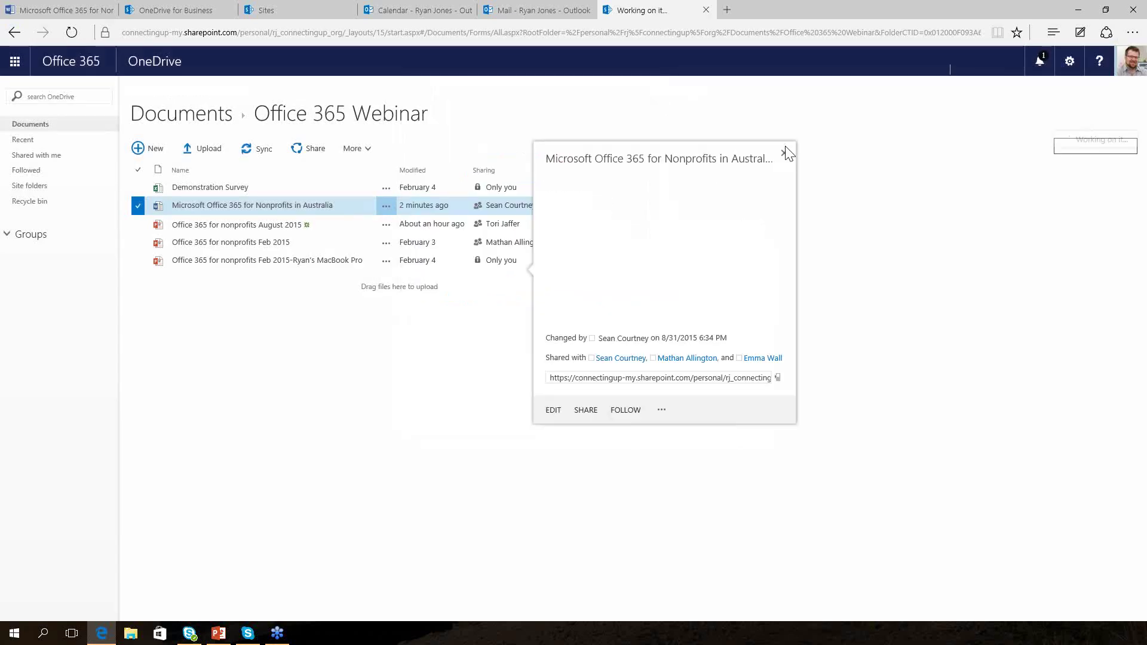
left_click(785, 153)
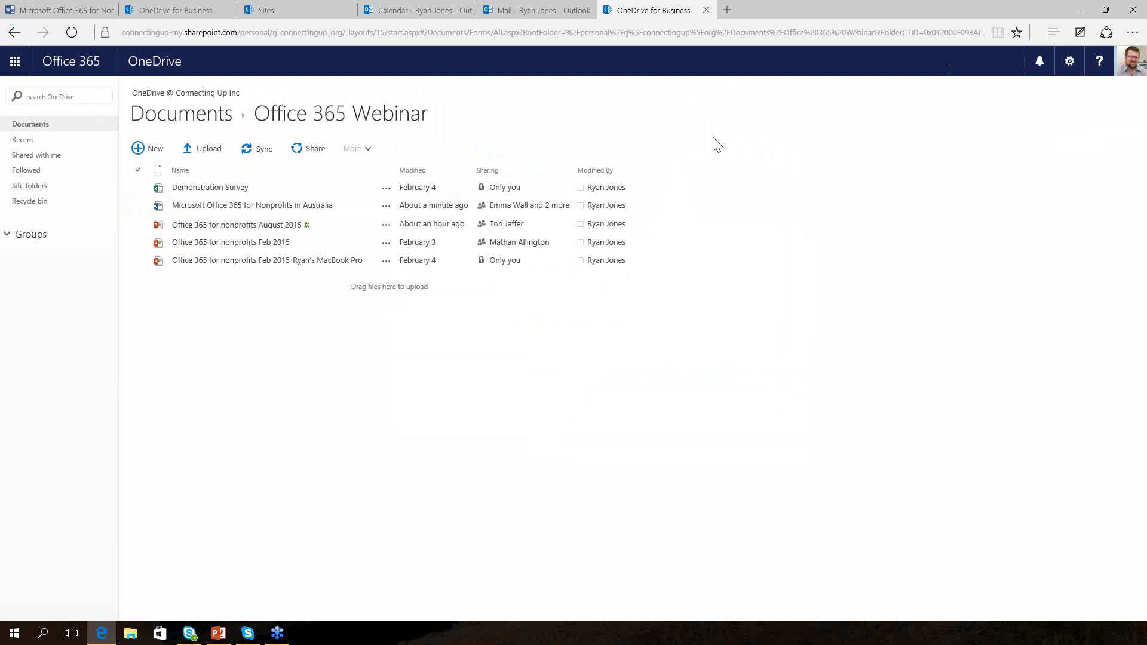
Create an Excel survey named "Webinar demo survey" in the Office 365 Webinar folder and load it for editing
left_click(144, 153)
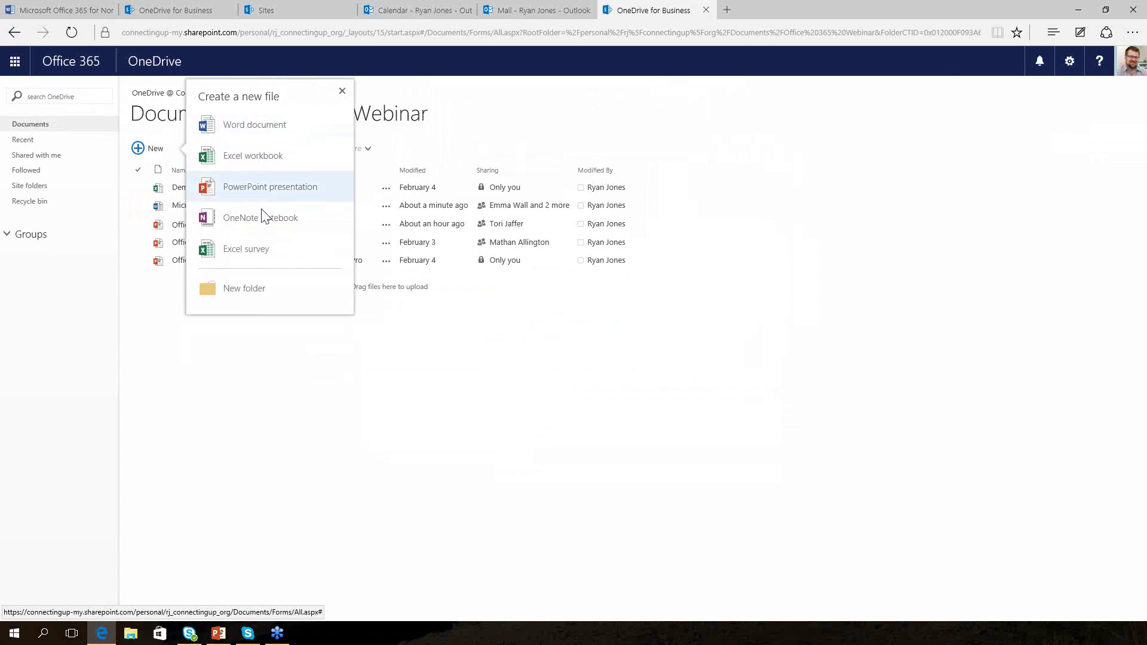
left_click(231, 247)
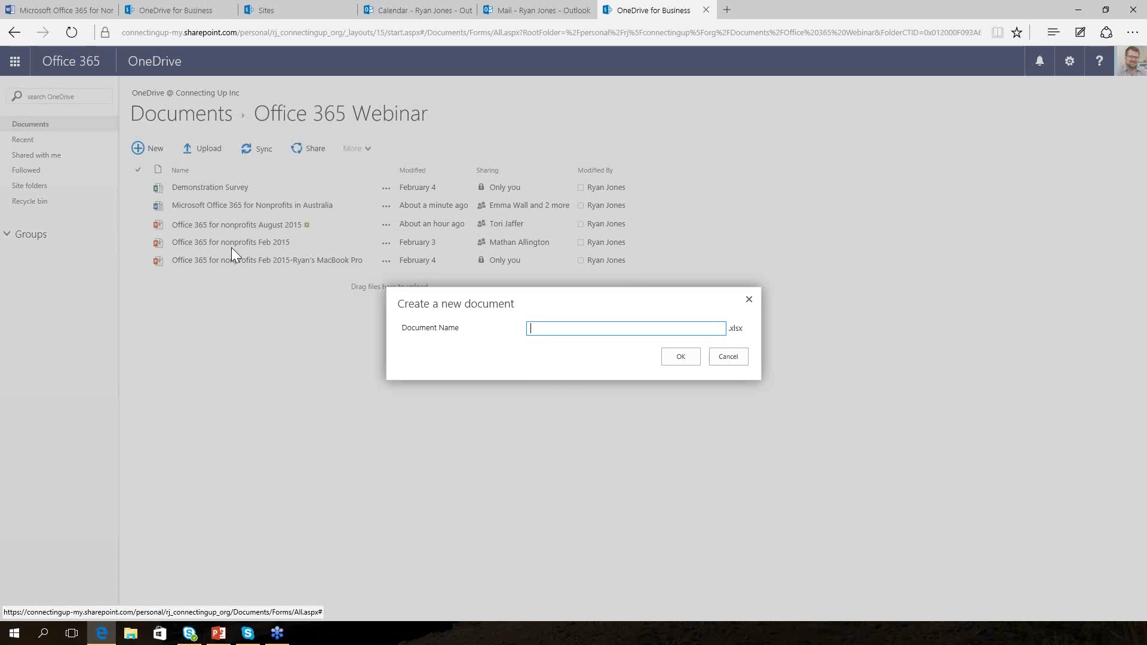
type("Webinar demo survey")
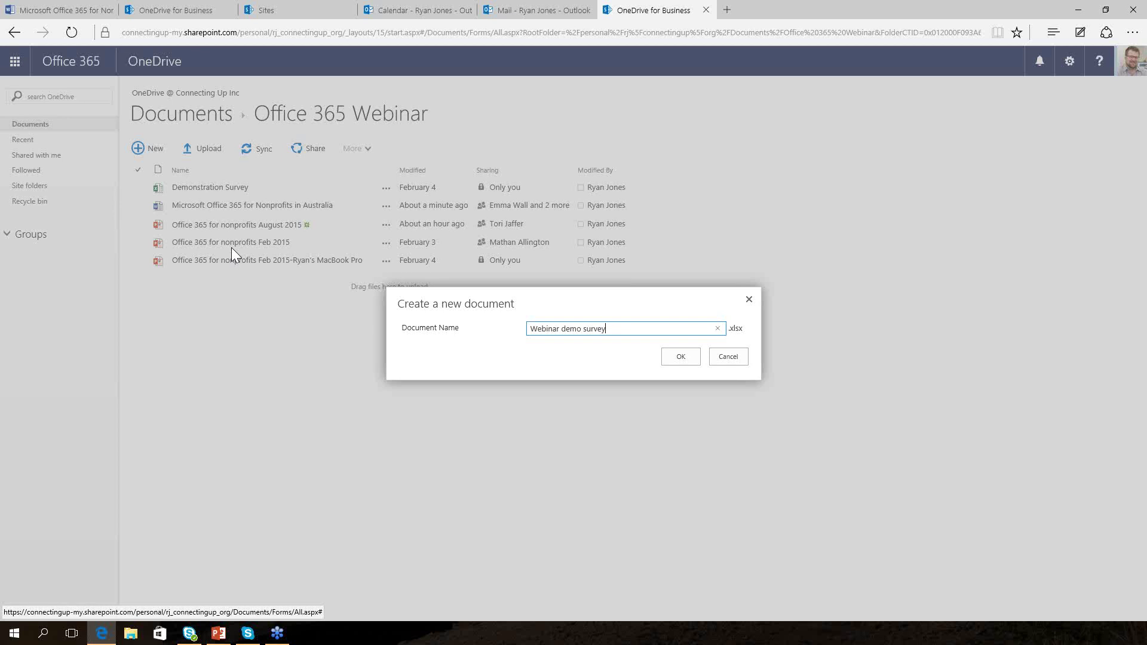
left_click(679, 353)
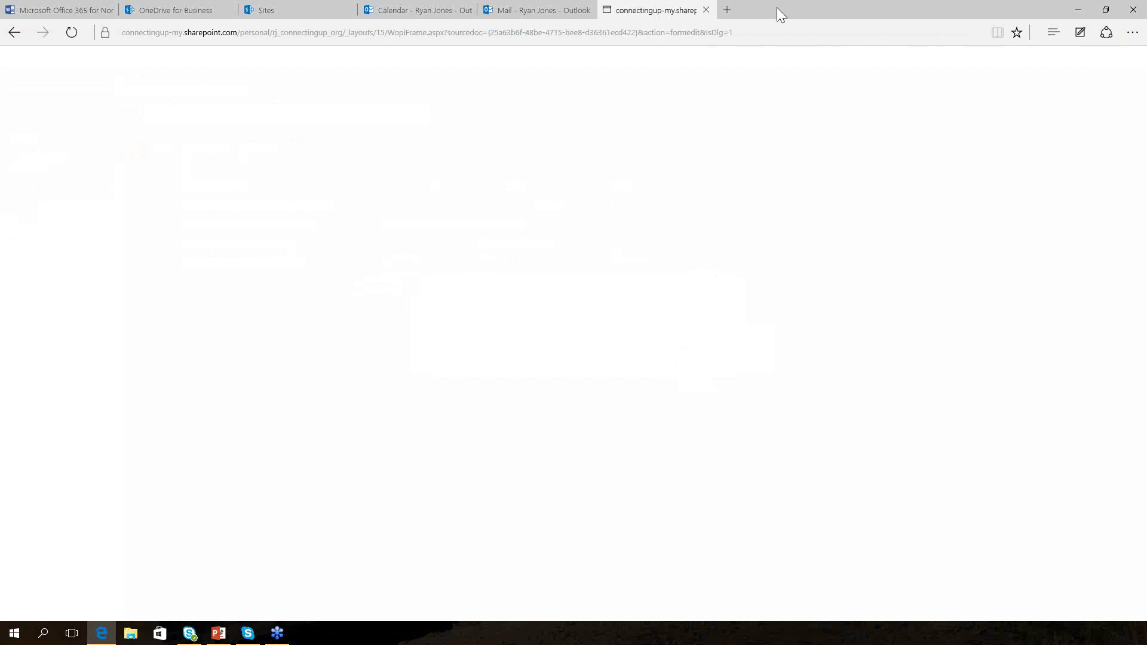
left_click(783, 33)
key("Return")
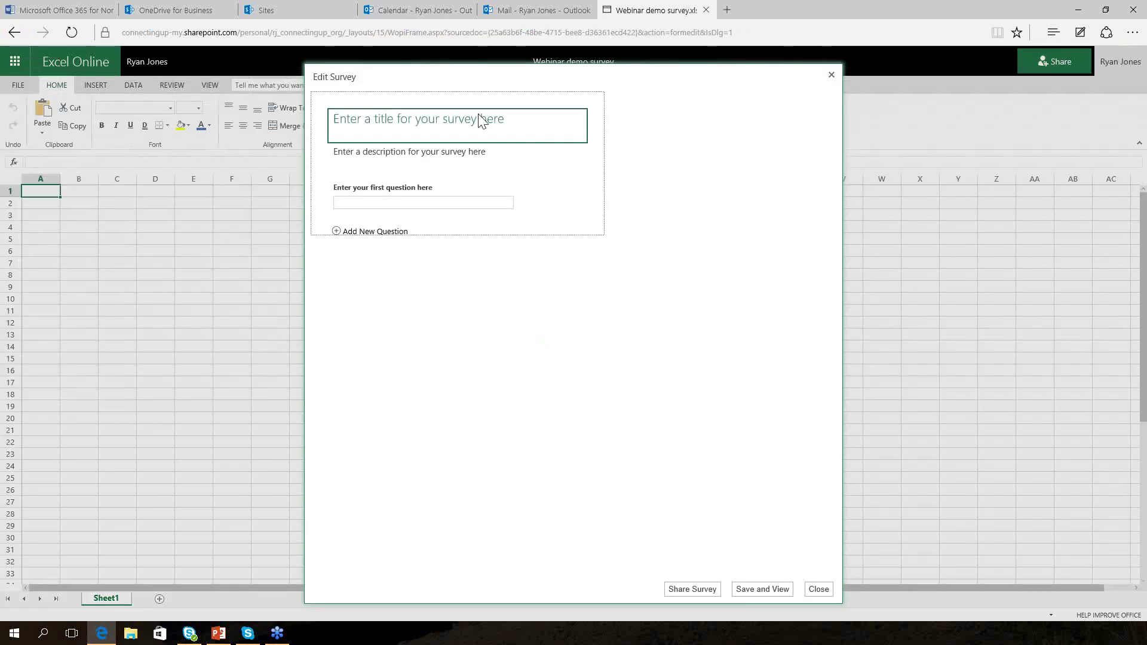
Title the survey "Webinar survey" and give it the description "The best webinar survey ever"
left_click(570, 120)
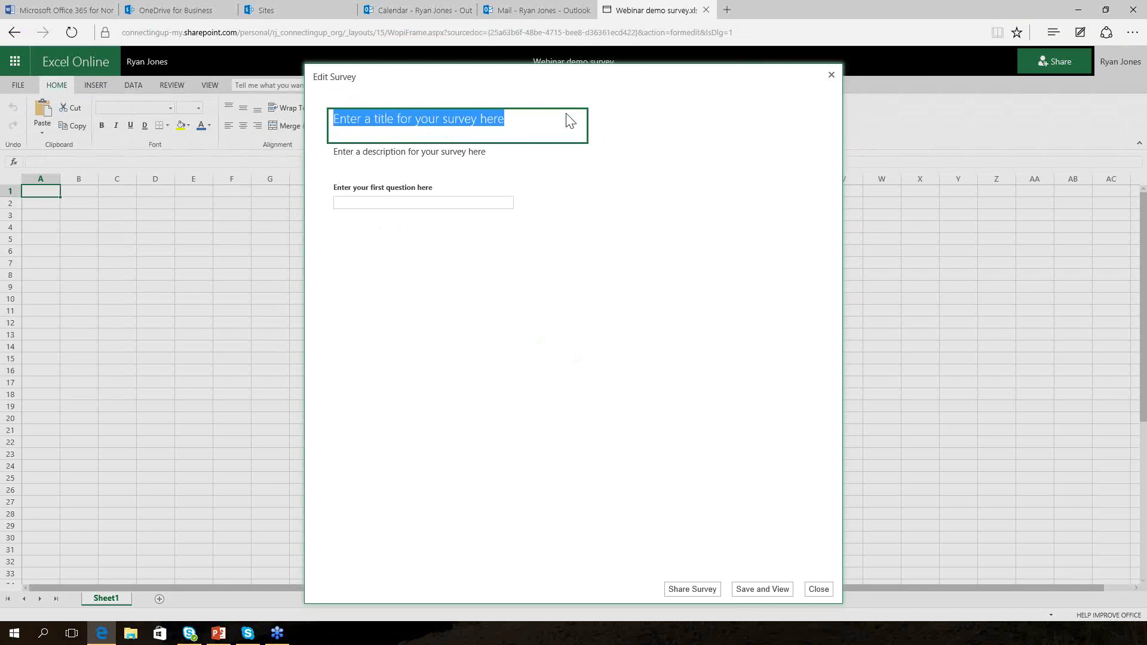
type("Webinar survey")
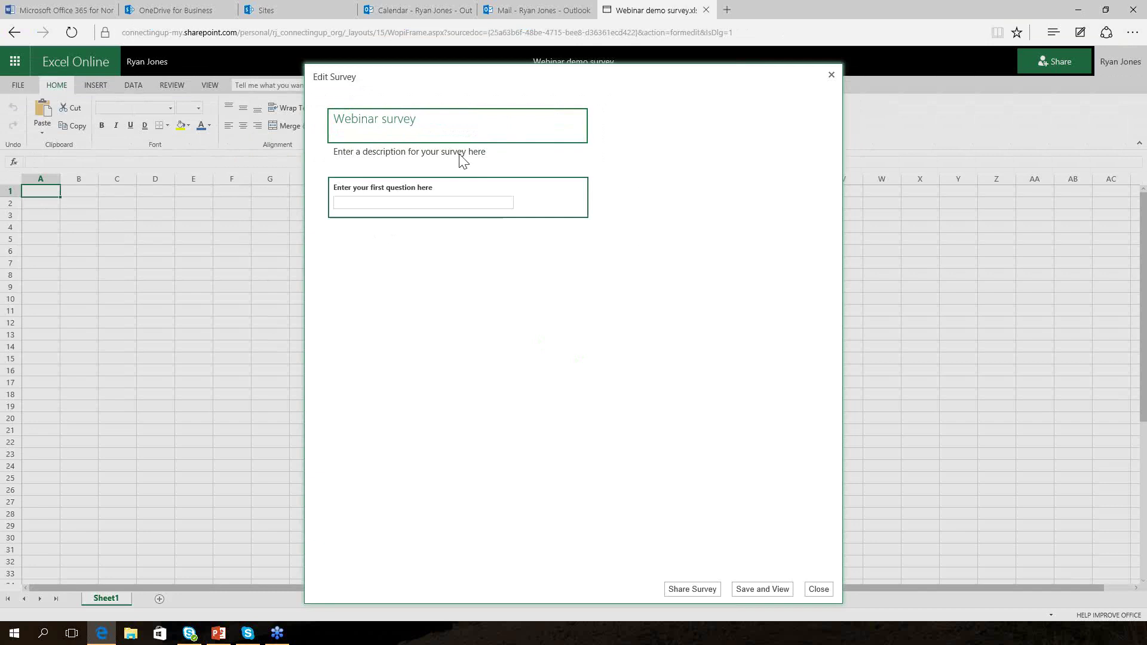
left_click(478, 157)
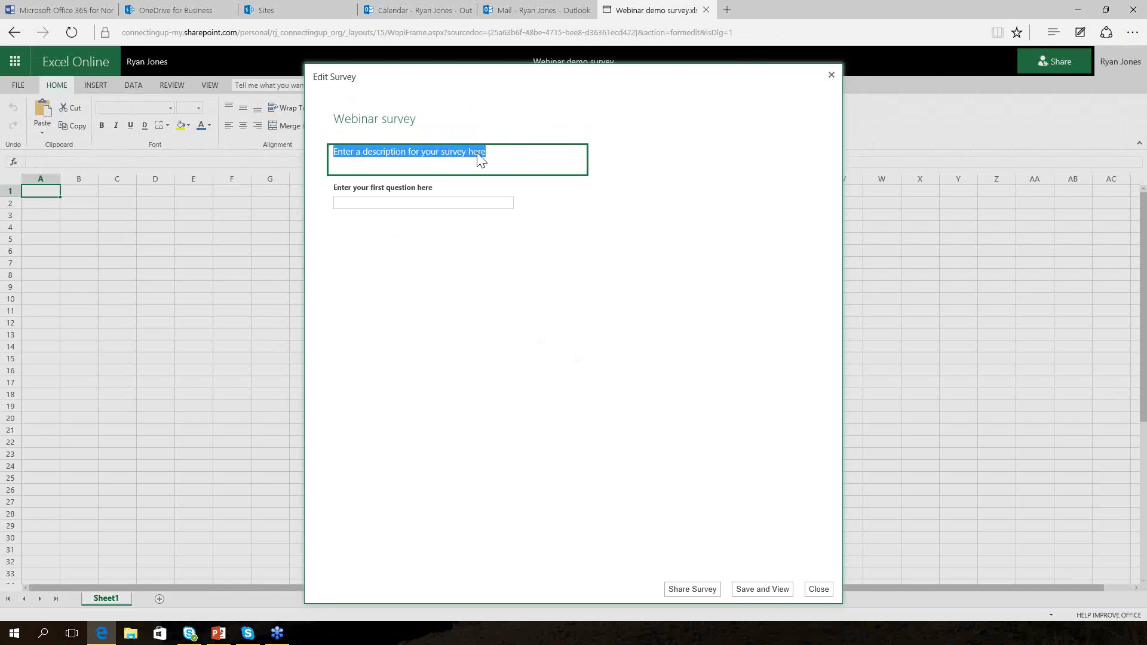
type("The best webinar ")
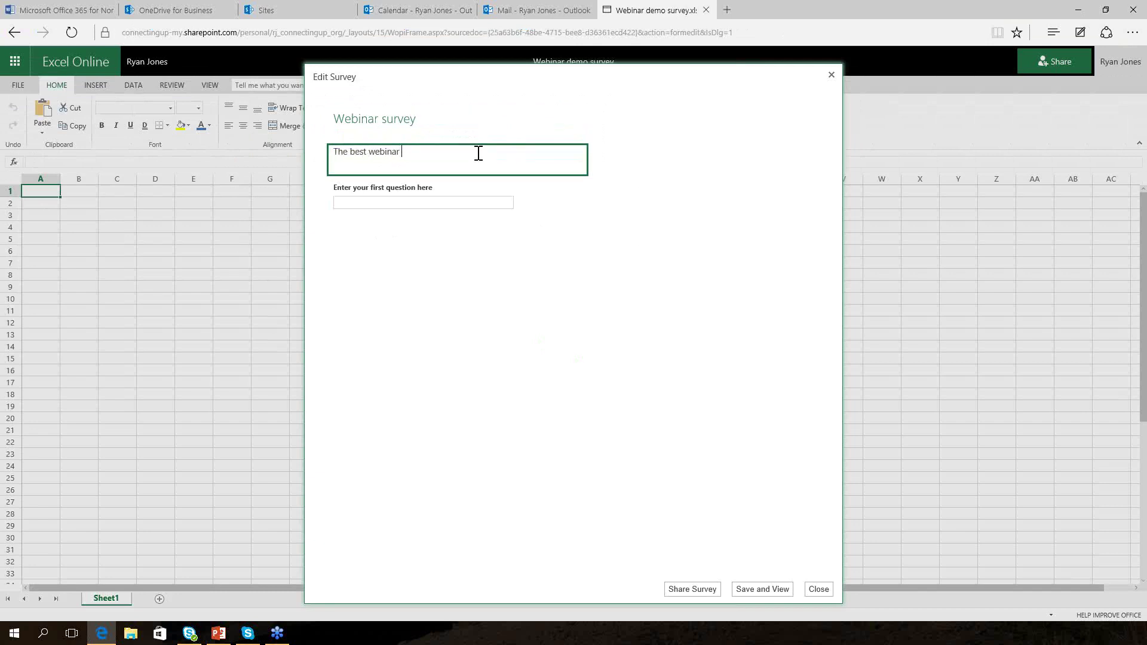
type("survey ever")
Set the first question's response type to Yes/No and make an answer required
left_click(424, 186)
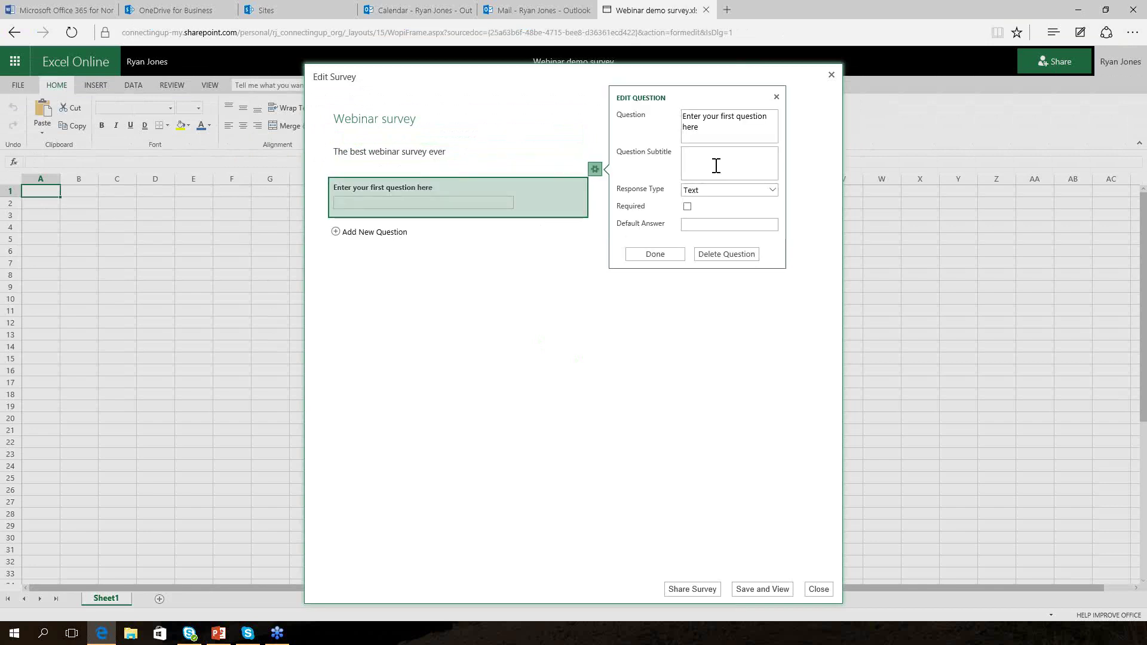
left_click(717, 191)
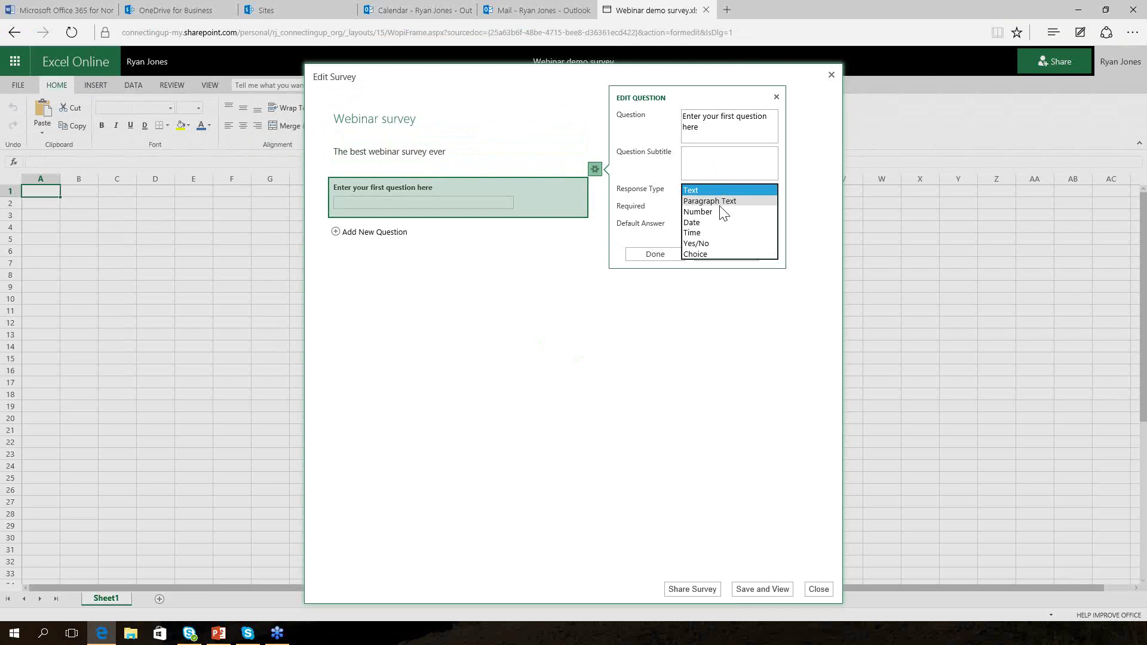
left_click(715, 244)
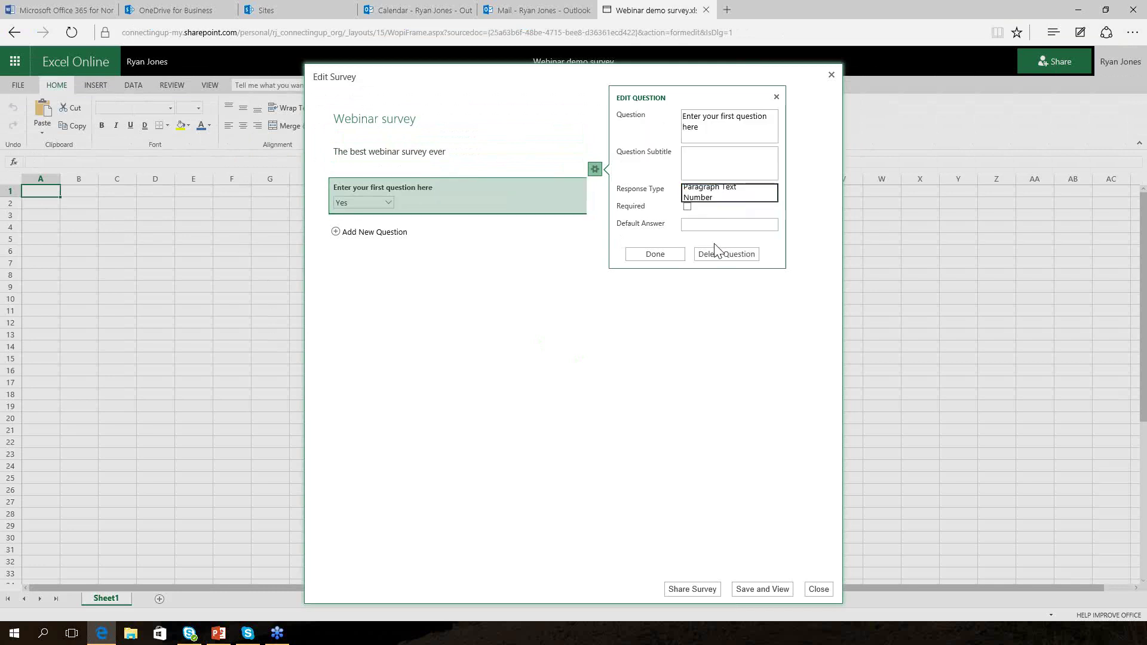
left_click(687, 207)
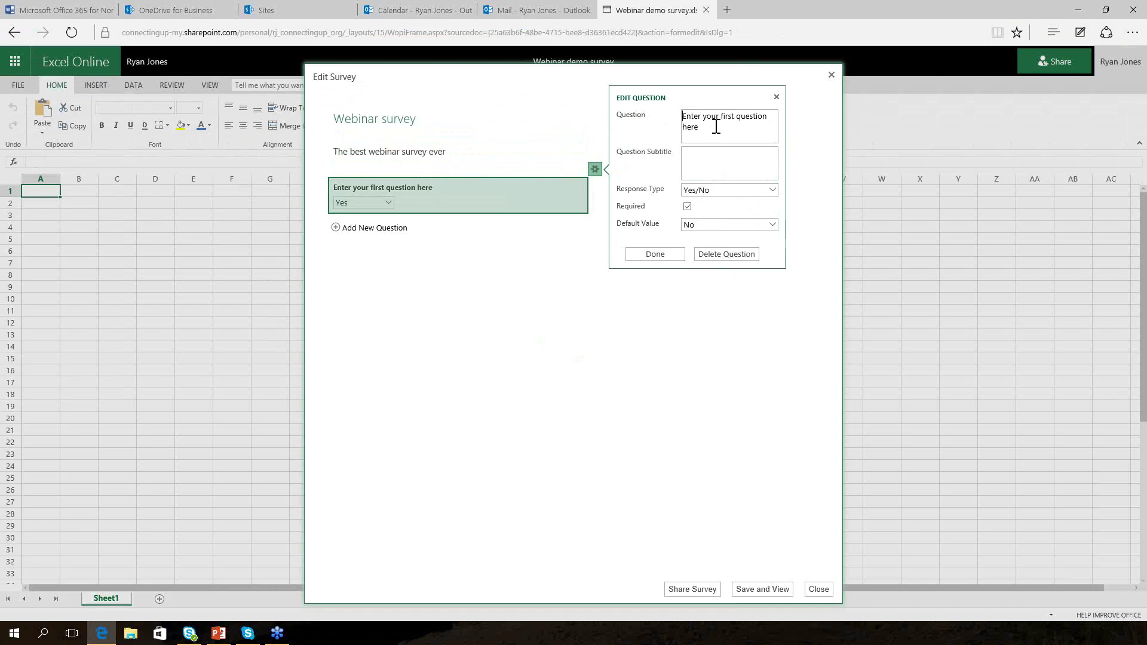
Replace the first question's placeholder text with "Was this the best webinar you ever went to?"
triple_click(719, 127)
type("Was this trbe b")
key("BackSpace")
key("BackSpace")
key("BackSpace")
key("BackSpace")
key("BackSpace")
type("he best webinar you ever went to?")
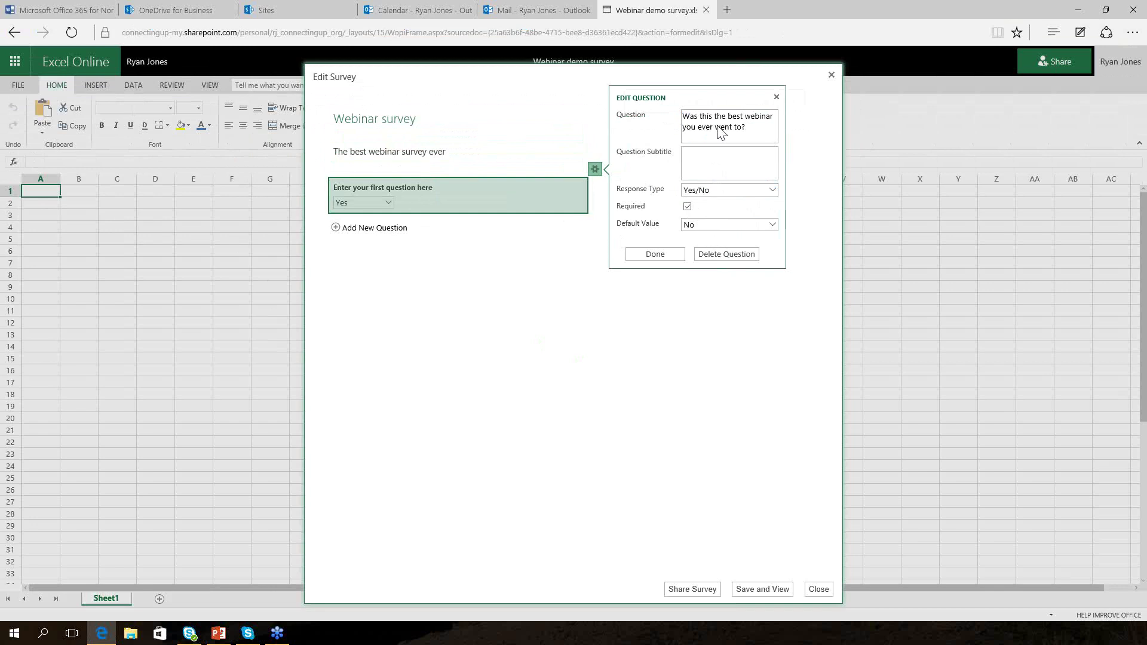
left_click(695, 162)
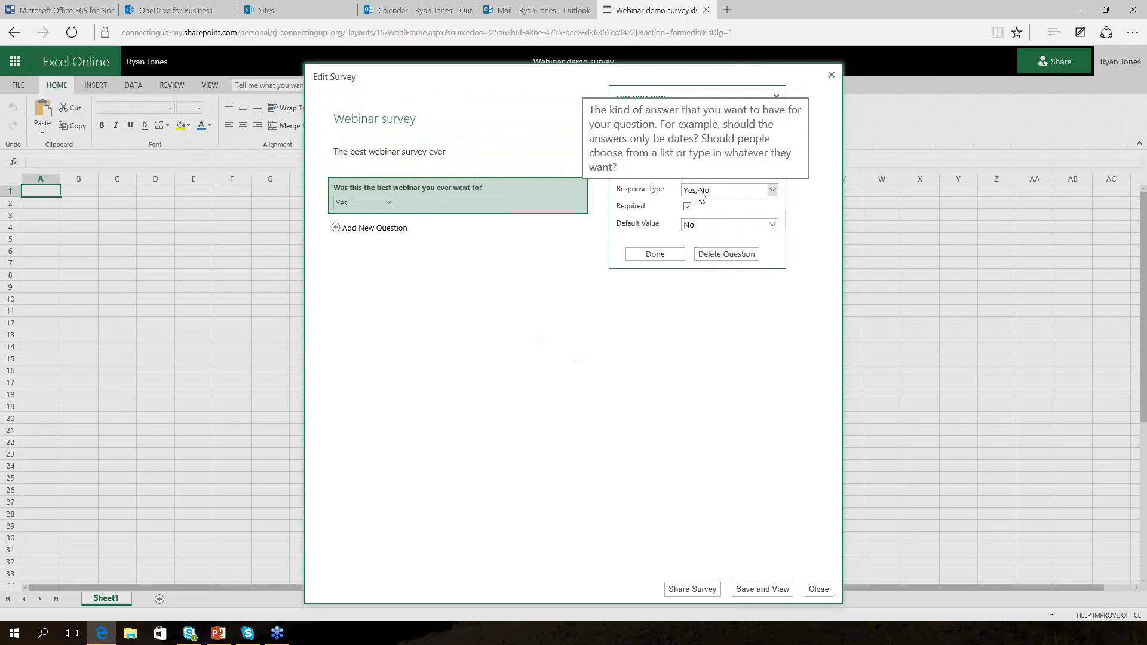
Set the webinar question's default value to Yes and finish editing the question
left_click(694, 223)
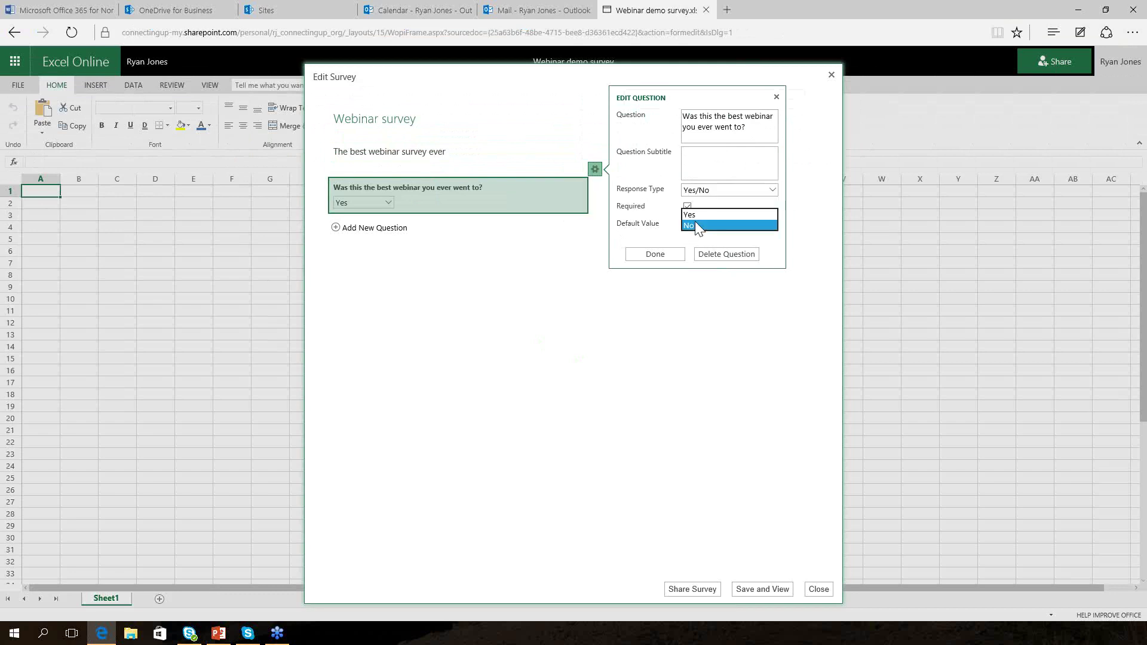
left_click(705, 216)
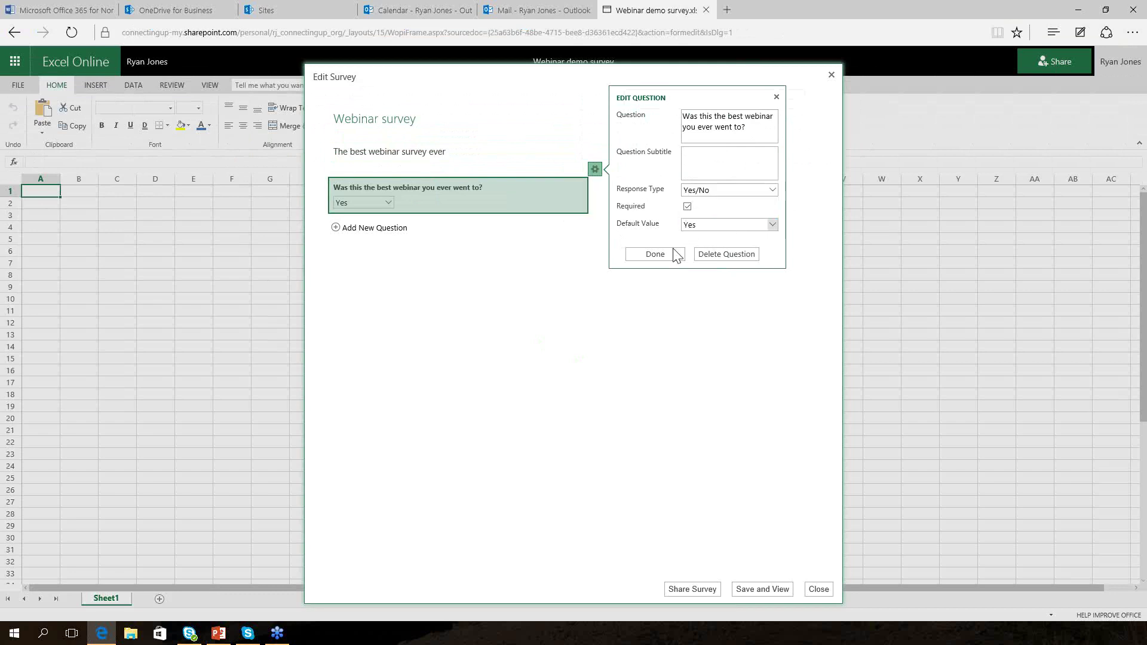
left_click(656, 254)
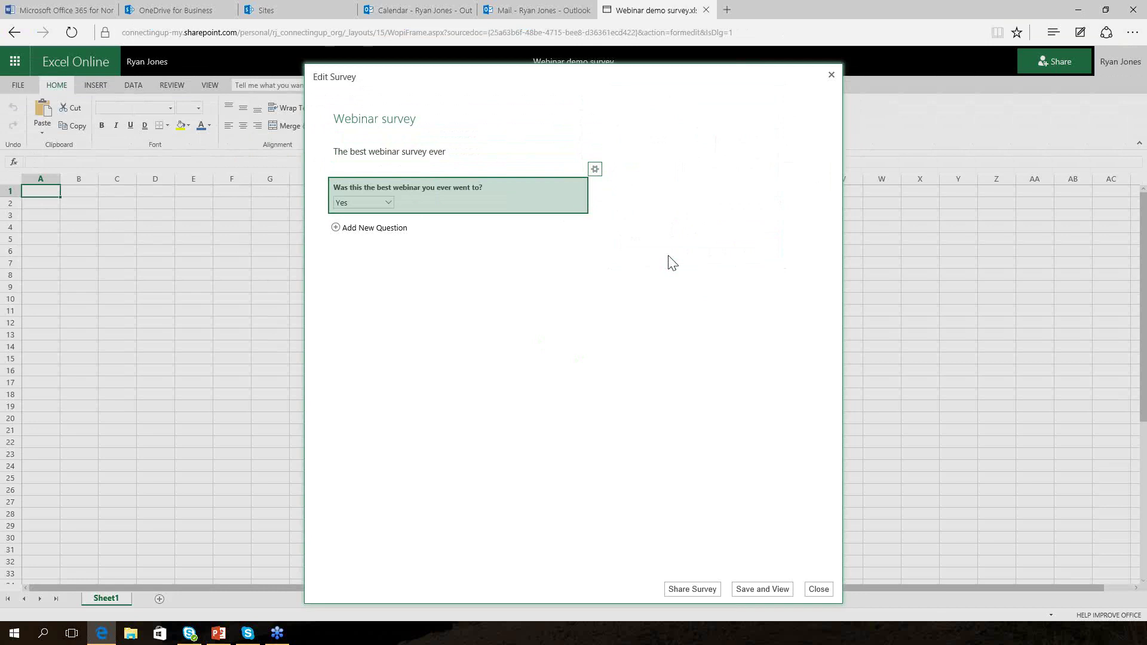
Share the survey, copy its sharing link, and close the sharing window
left_click(705, 589)
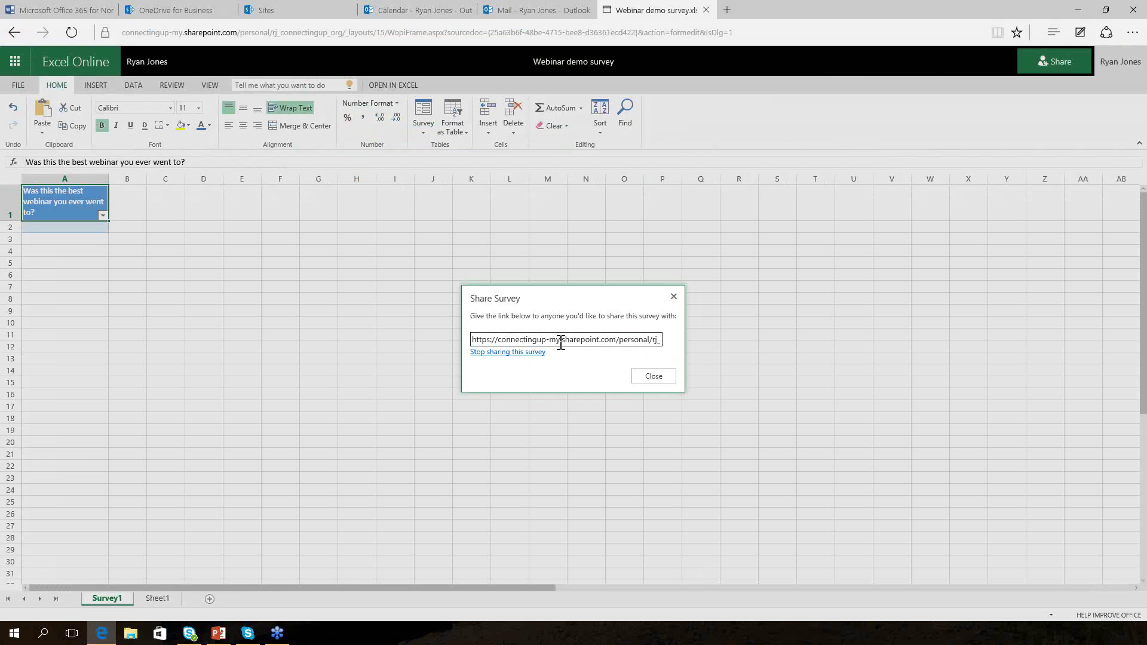
left_click(560, 339)
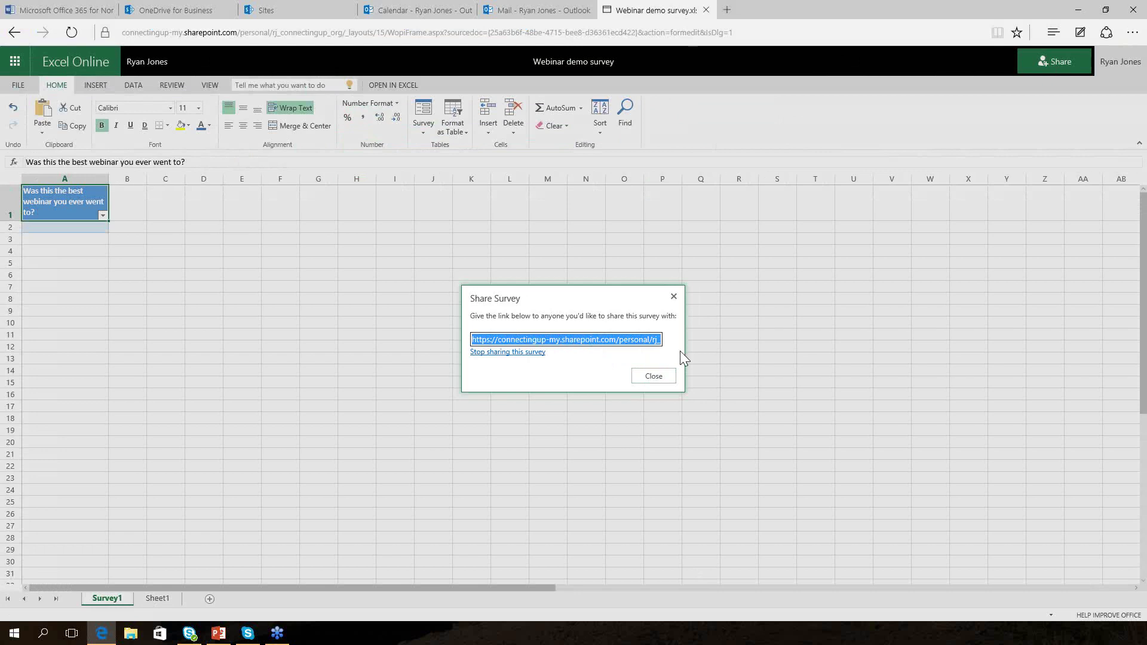
left_click(656, 378)
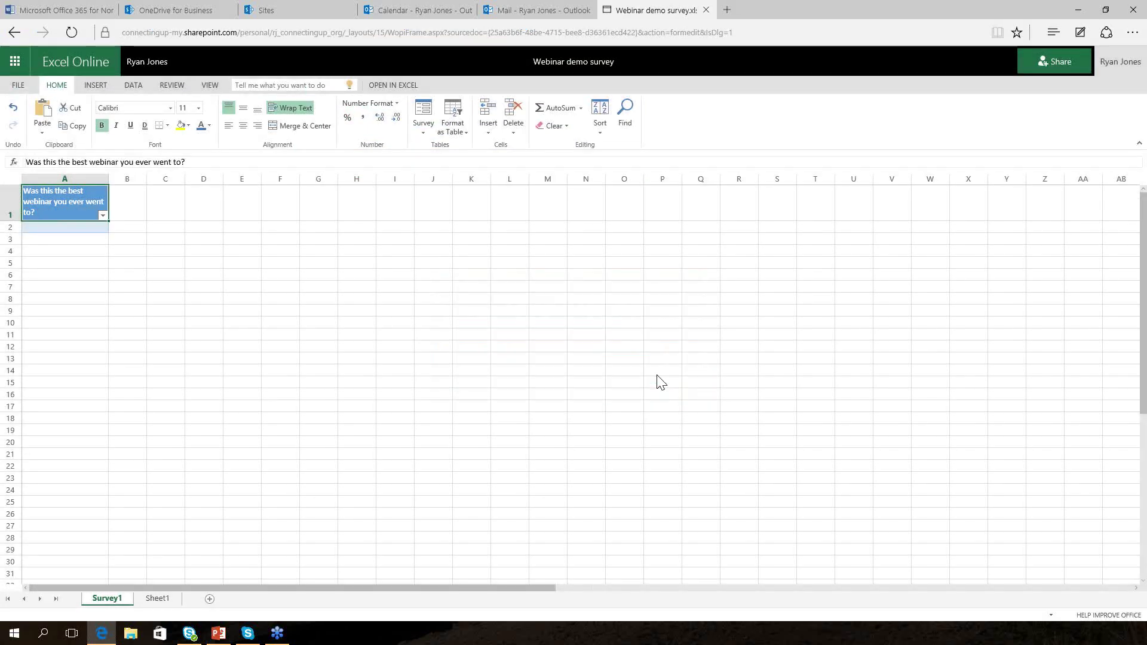
Open the copied survey link in a new tab, submit the default Yes response, and check the first response row in the survey workbook
key("ctrl+t")
key("ctrl+v")
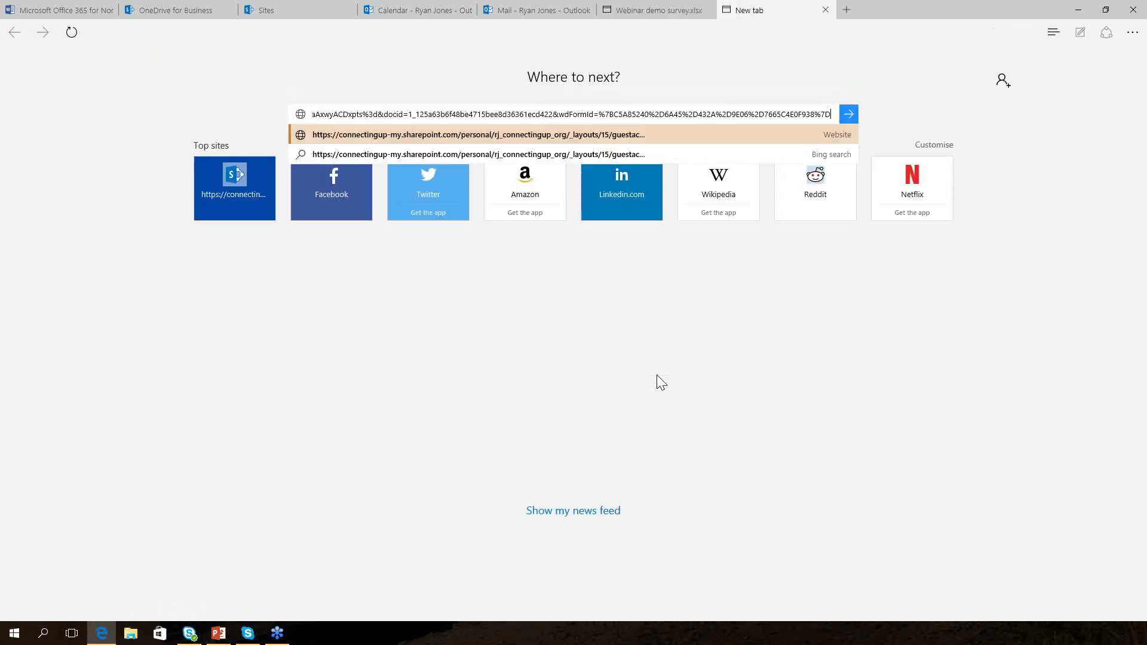
key("Return")
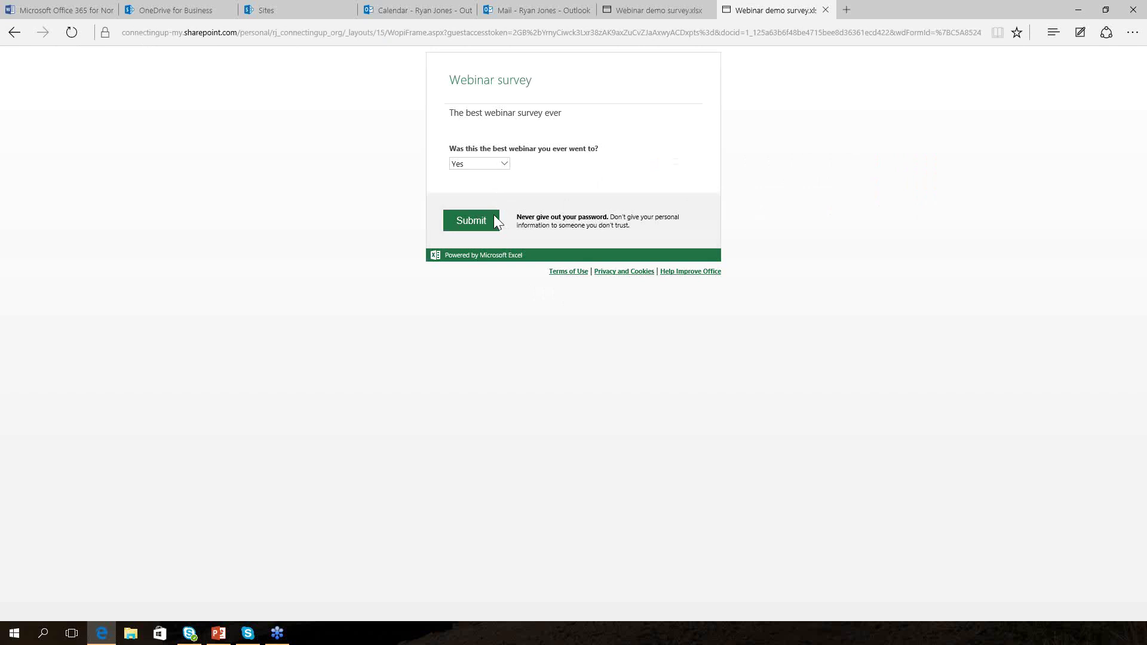
left_click(476, 222)
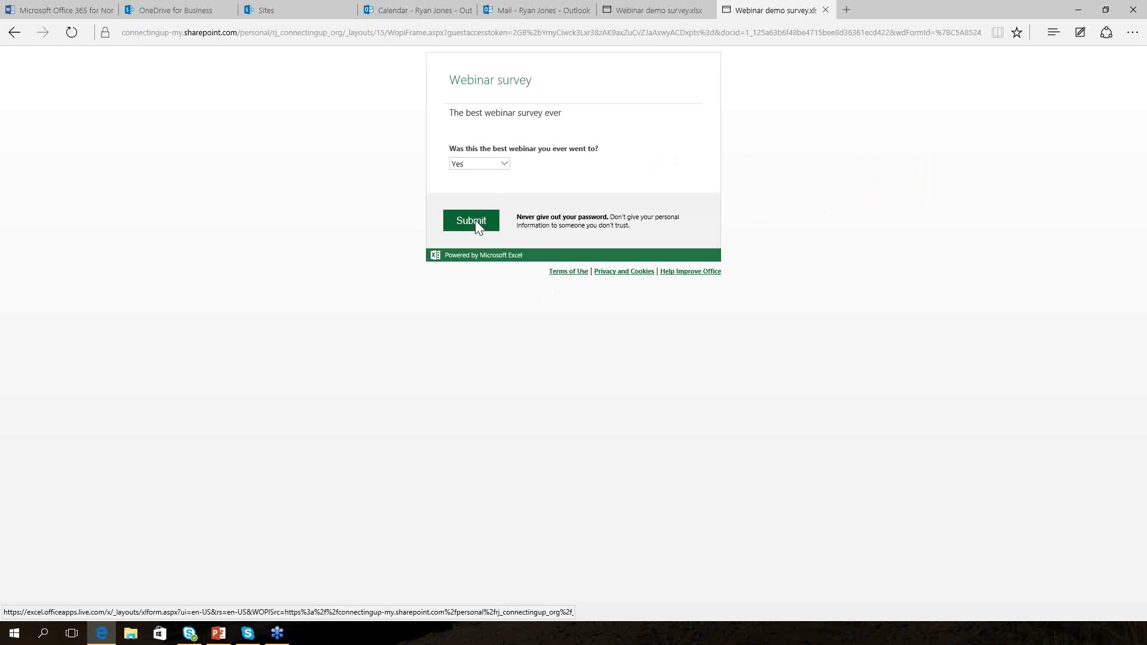
left_click(644, 12)
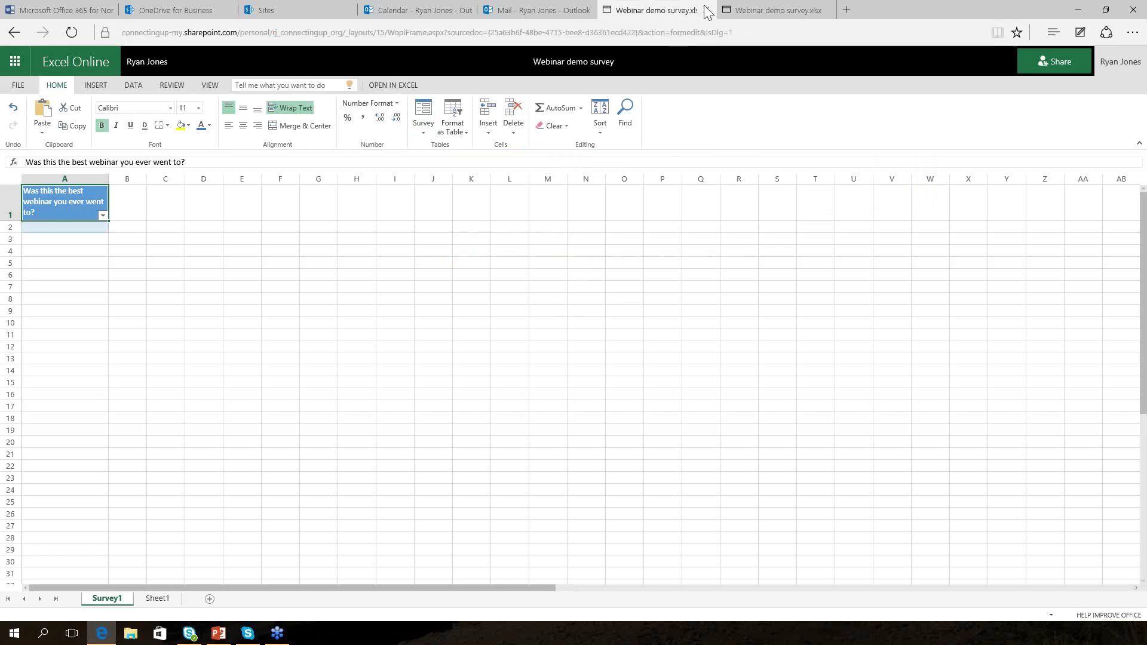
left_click(100, 230)
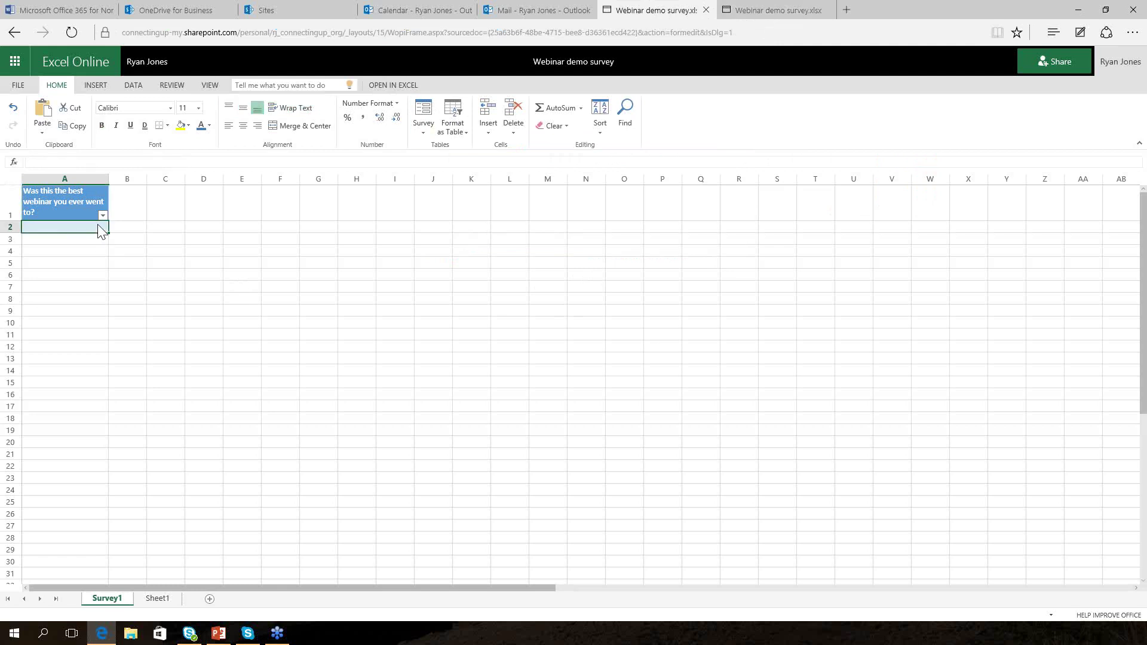
Reload the survey form and submit a second response with the default Yes answer
left_click(770, 15)
left_click(774, 30)
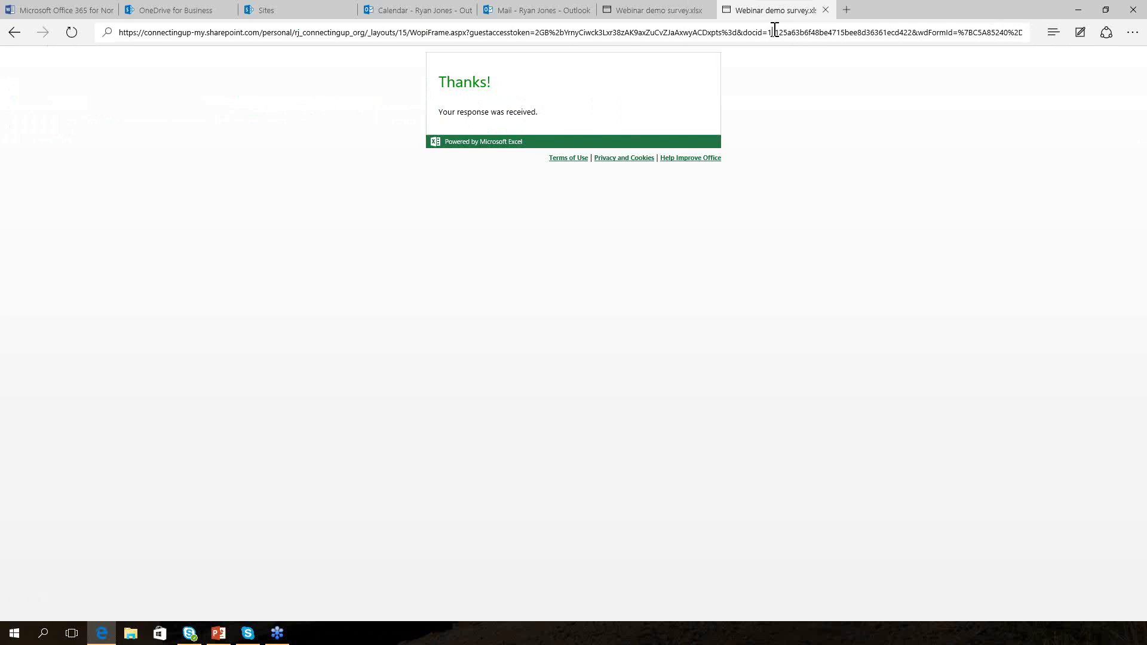
key("Return")
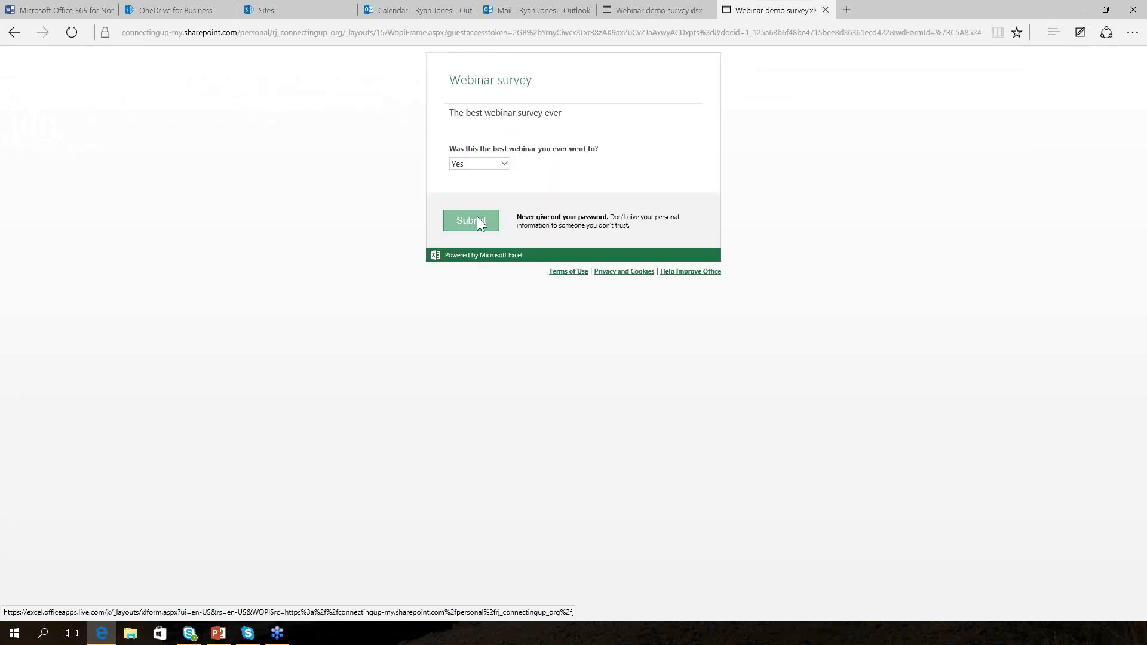
left_click(477, 219)
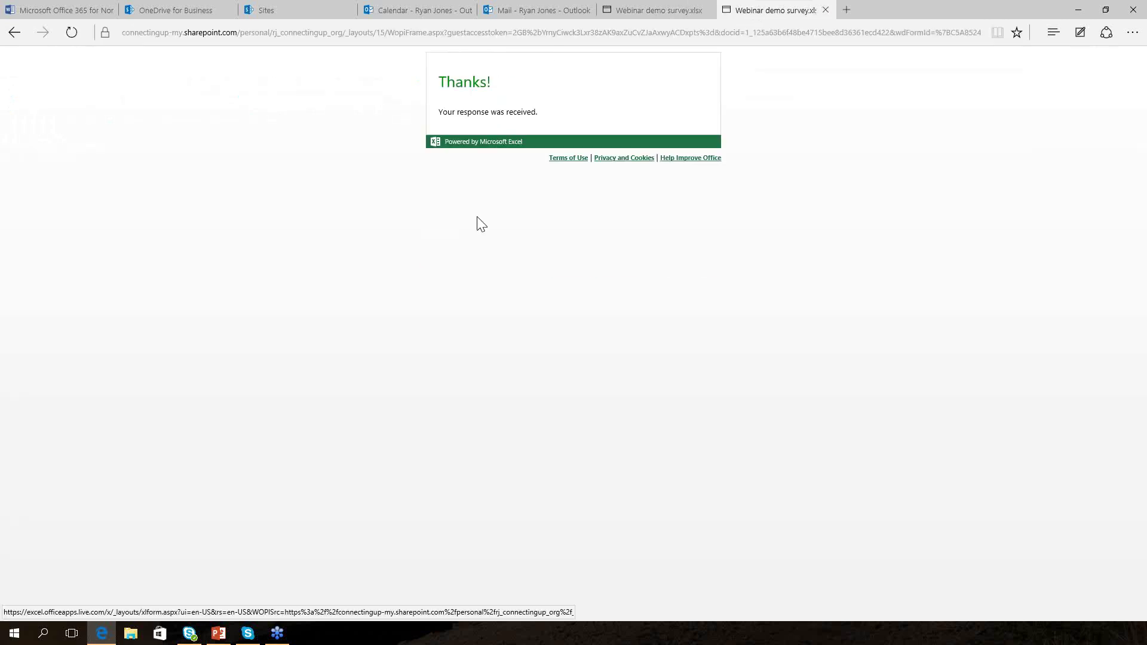
Check the second response row in the survey workbook and close the survey form's tab
left_click(632, 16)
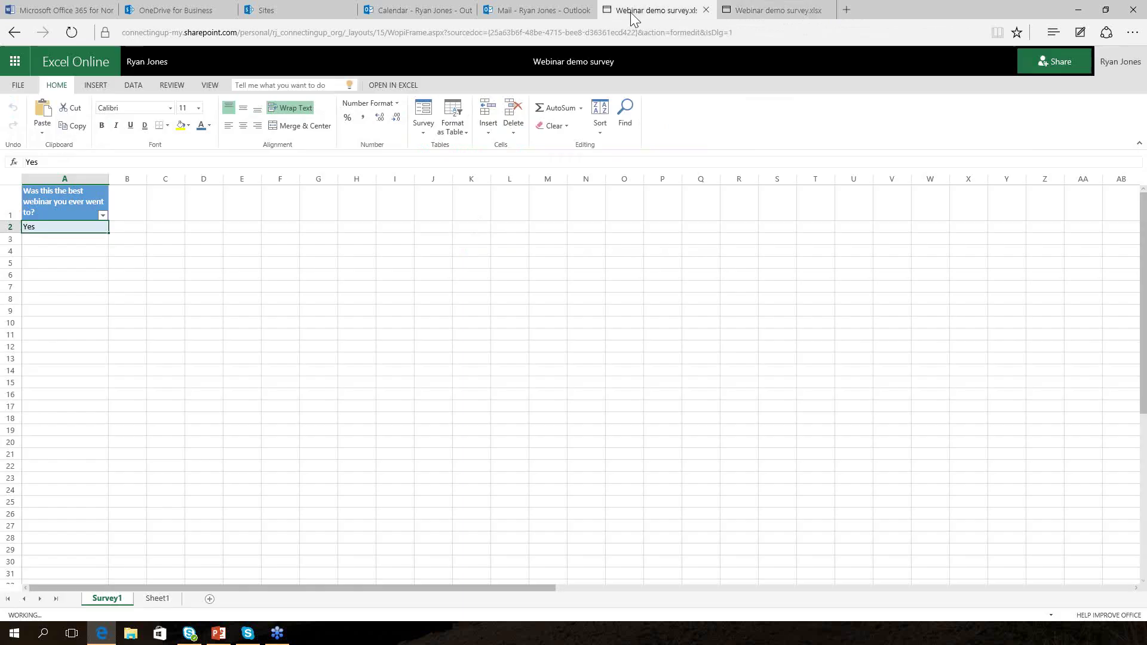
left_click(74, 242)
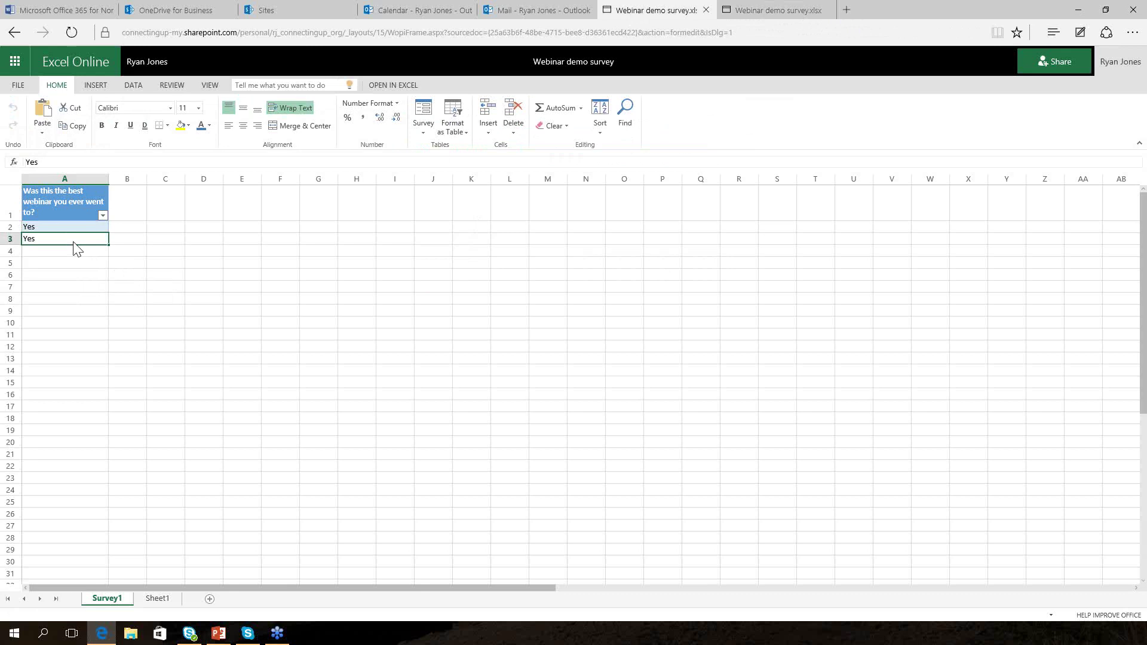
left_click(775, 14)
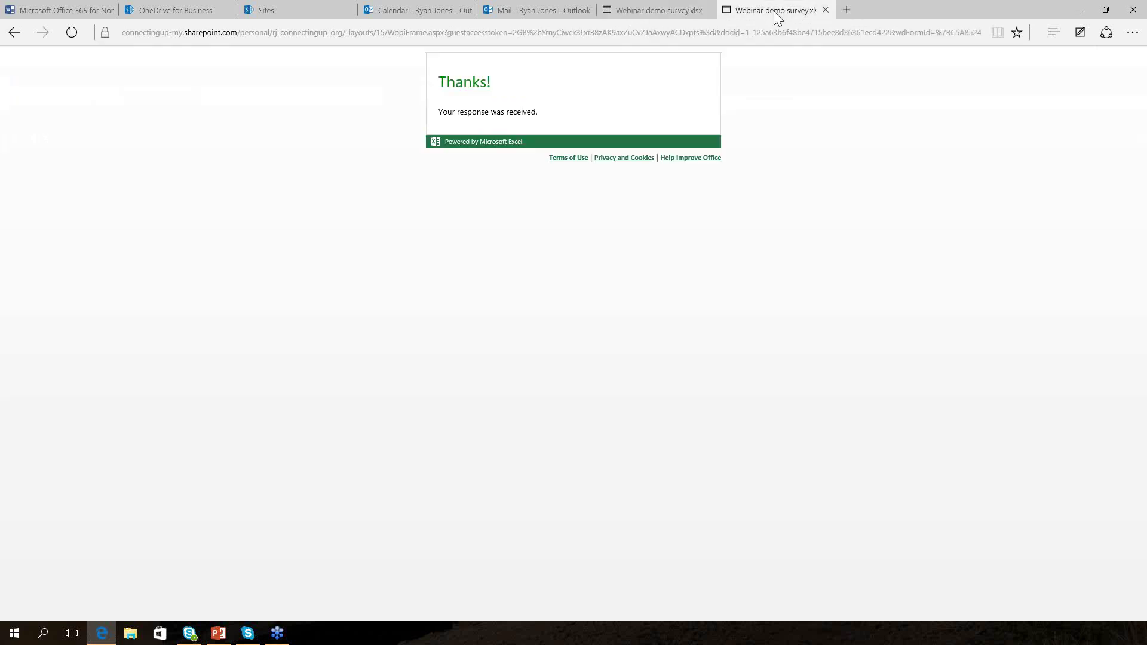
left_click(825, 10)
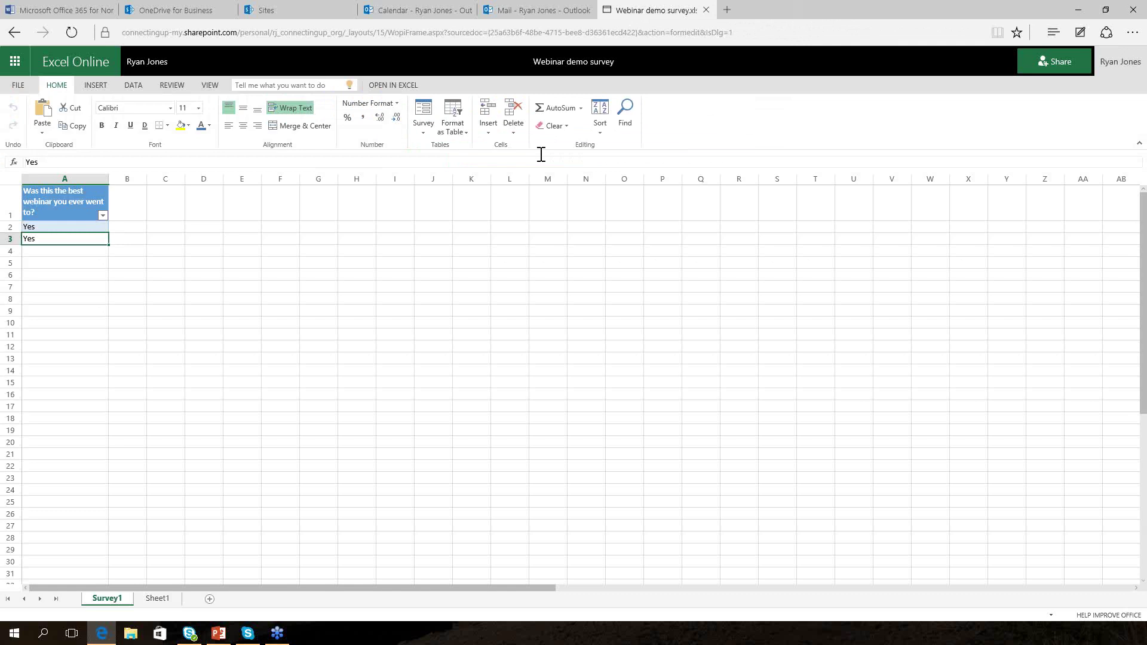
Create a calendar event at 4:30 PM on Tuesday 1 September 2015, titled as a meeting with the colleague
left_click(443, 16)
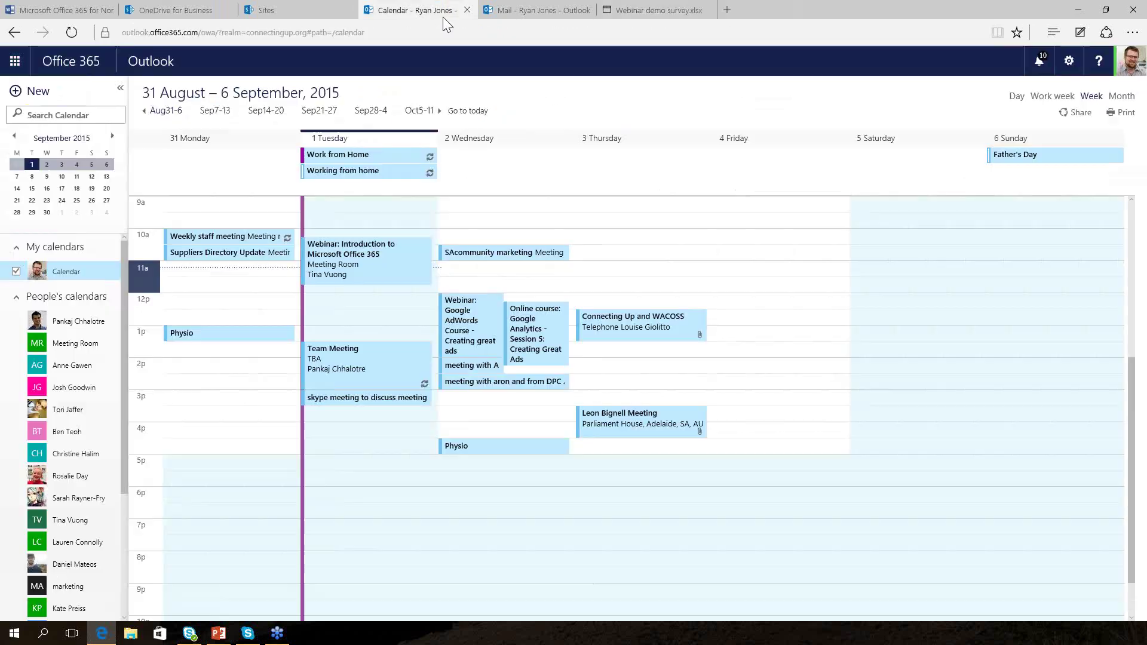
double_click(347, 444)
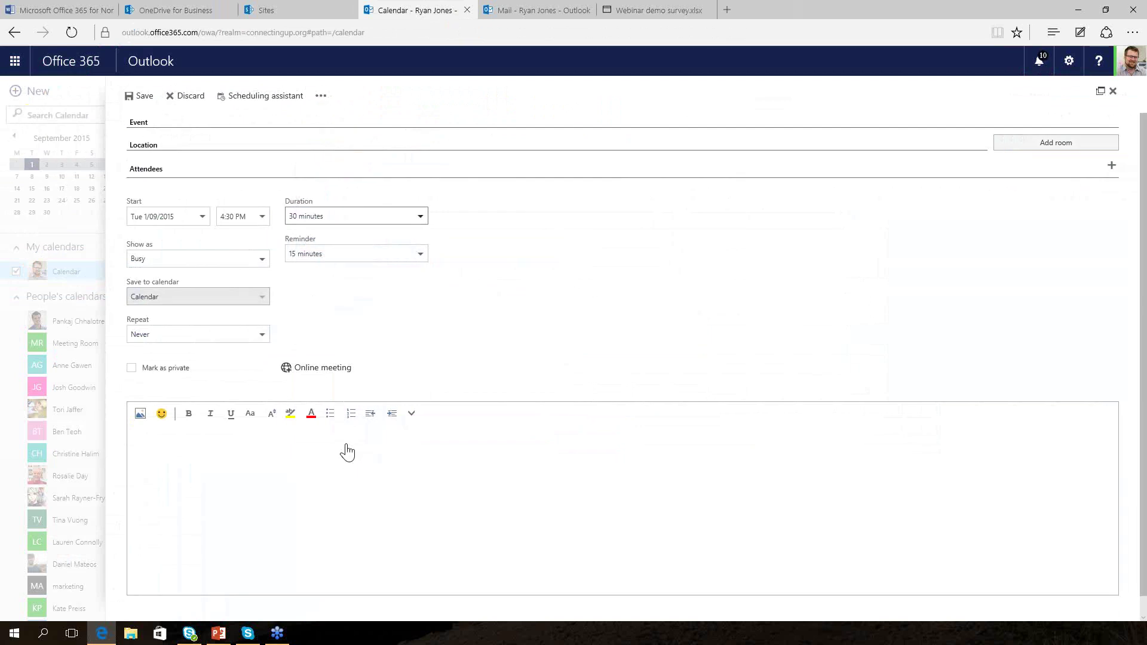
type("Meeting wi")
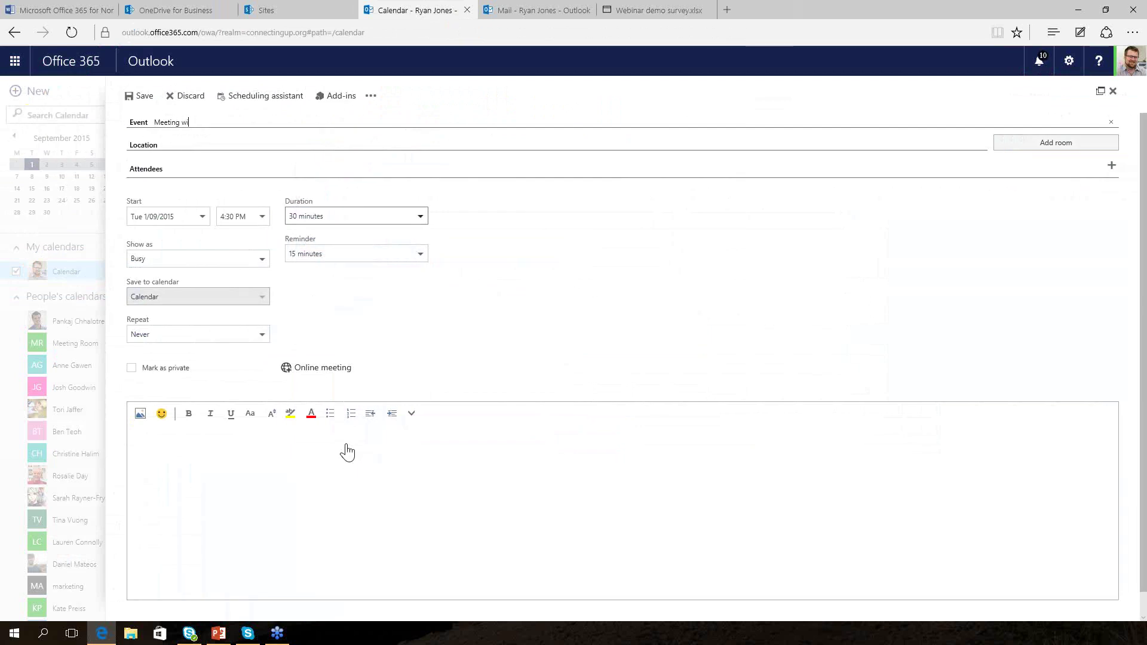
type("th Tori")
key("Tab")
key("Tab")
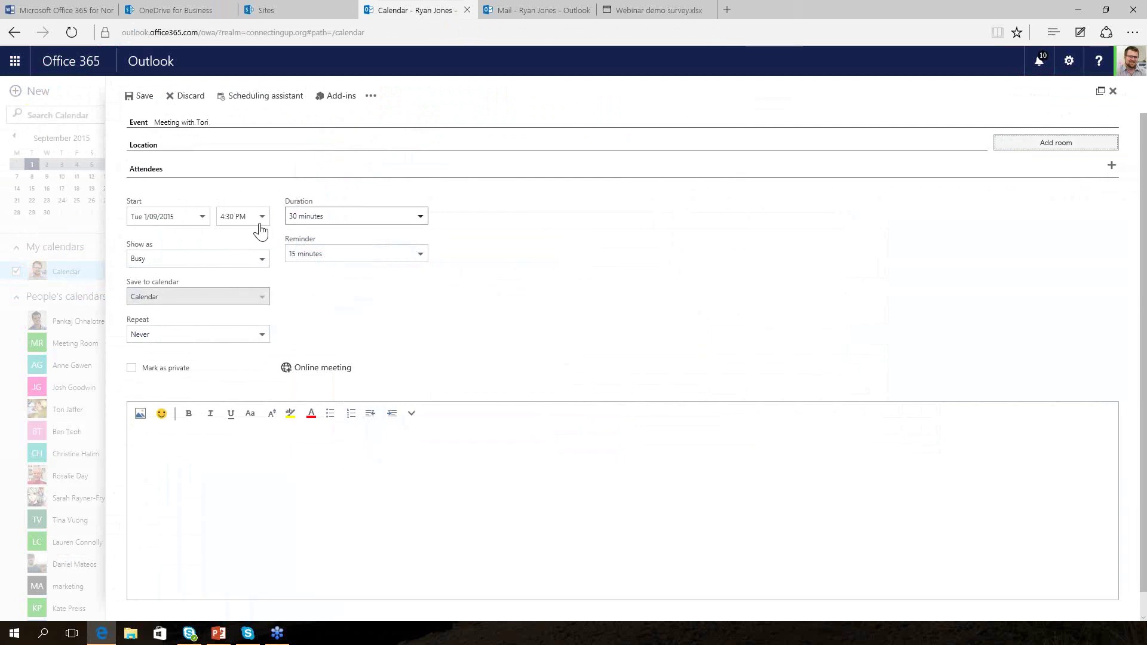
left_click(236, 142)
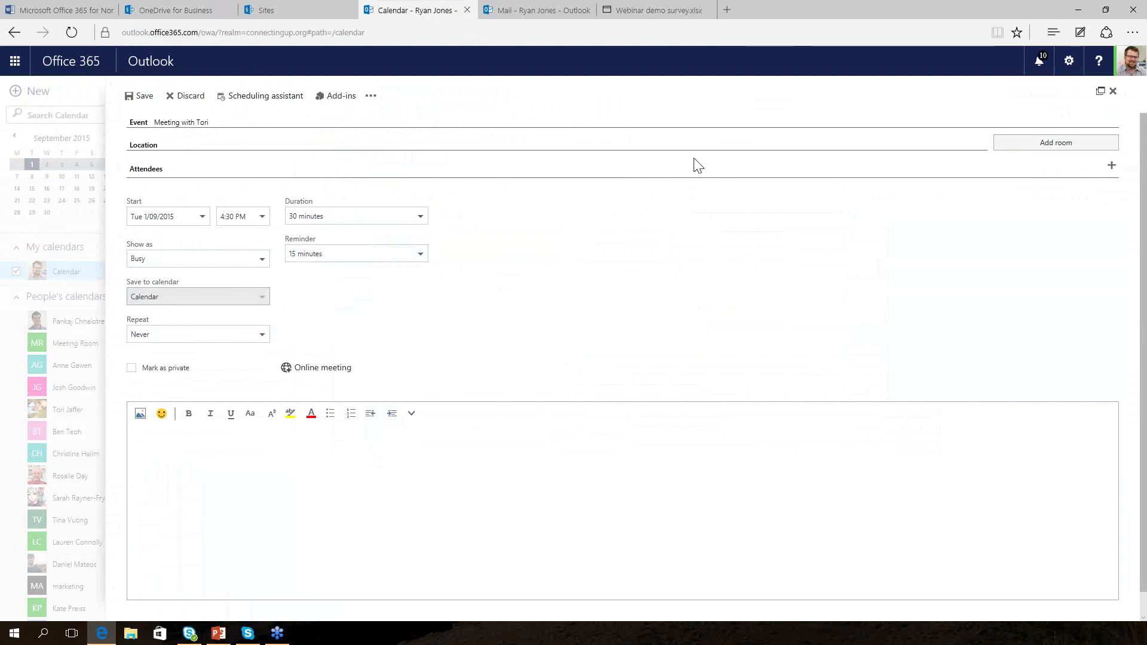
Set the event's location to the Meeting Room and add the colleague as an attendee
left_click(1031, 146)
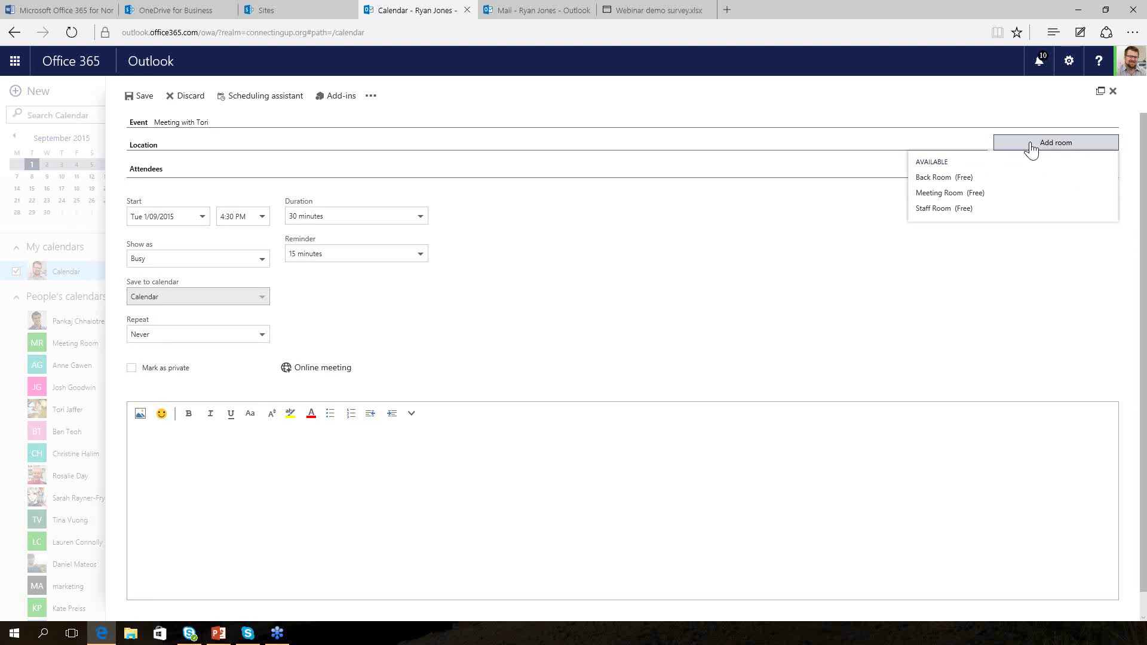
left_click(959, 193)
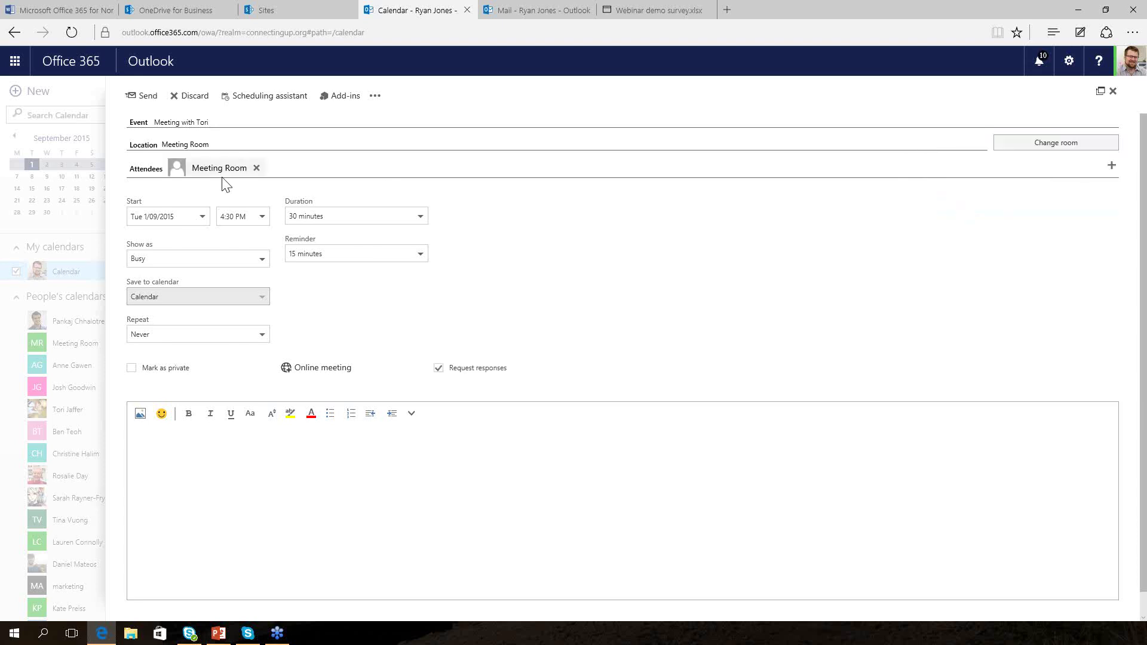
left_click(280, 168)
type("tj")
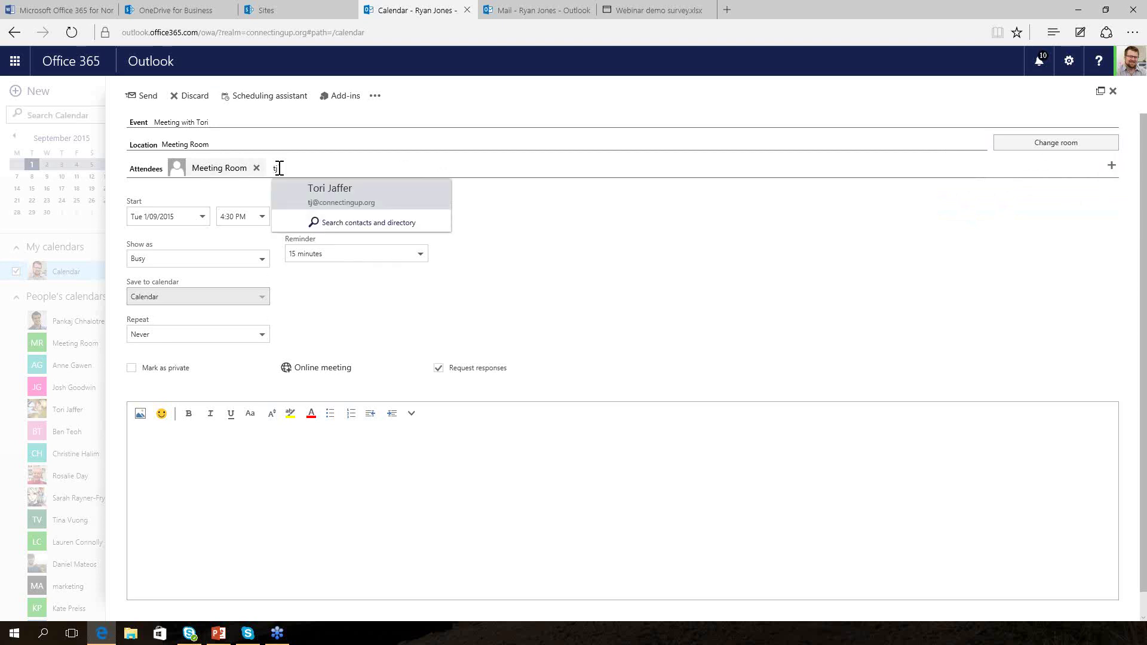
key("Return")
left_click(327, 478)
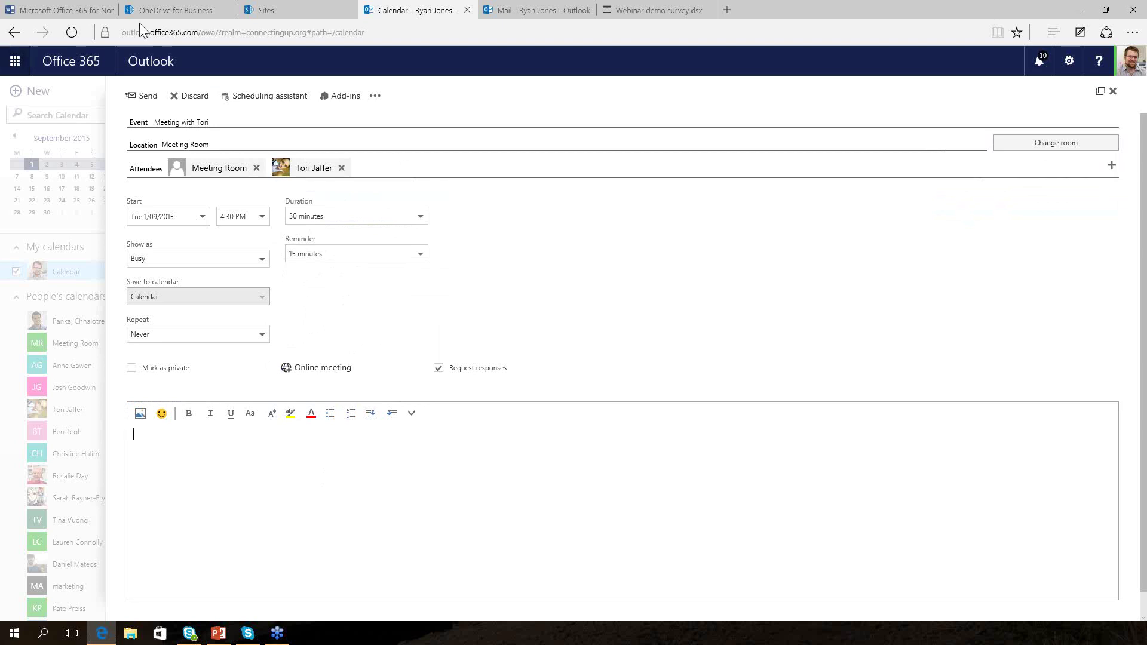
Open the sharing options for Demonstration Survey in OneDrive's Office 365 Webinar folder and review its link and shared-with settings
left_click(174, 13)
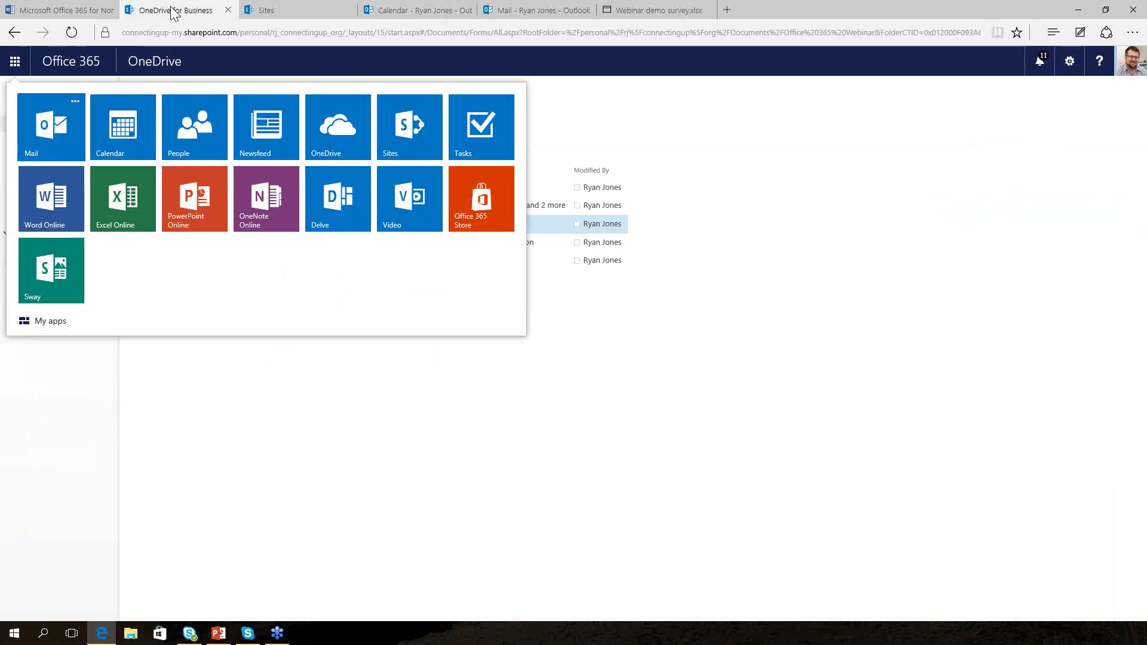
left_click(606, 228)
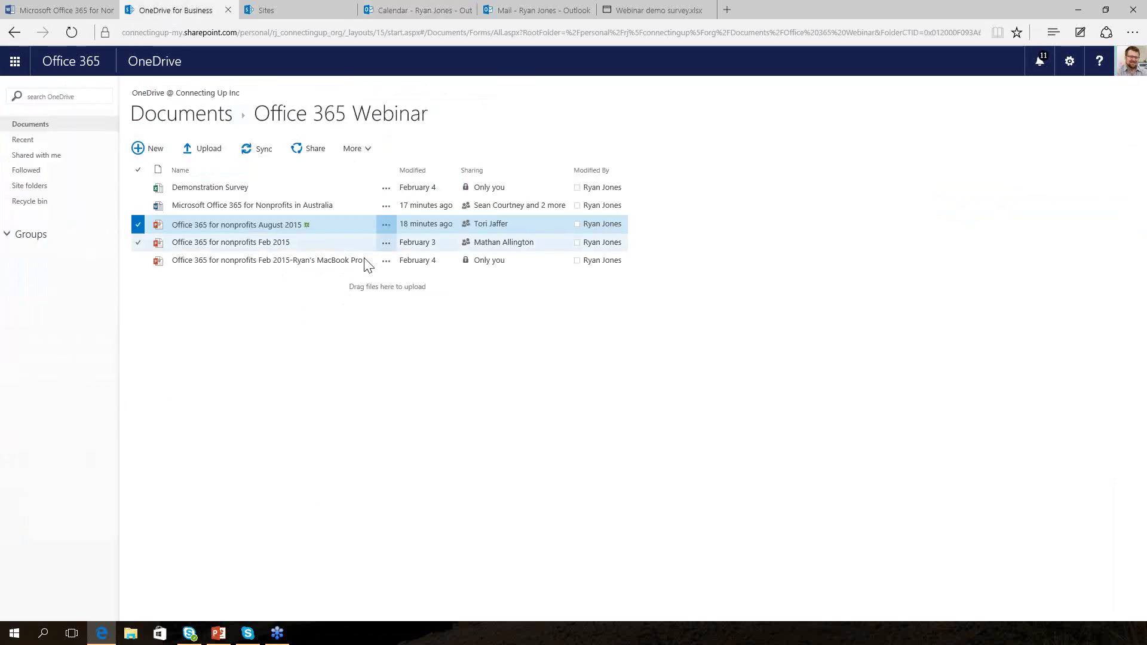
left_click(387, 188)
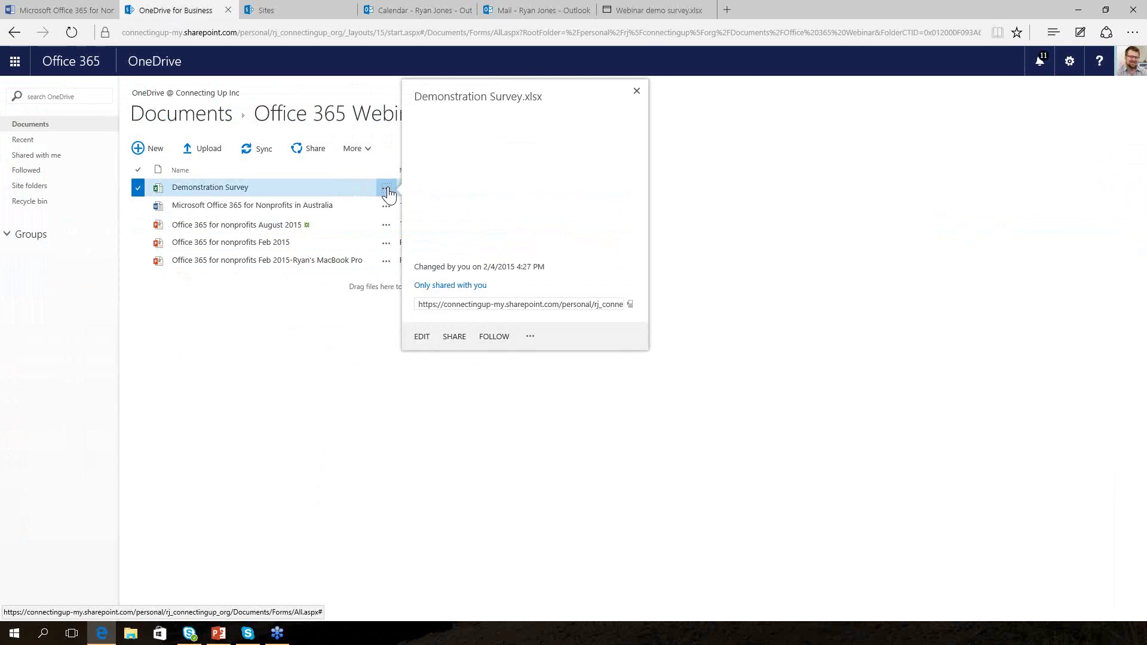
left_click(455, 338)
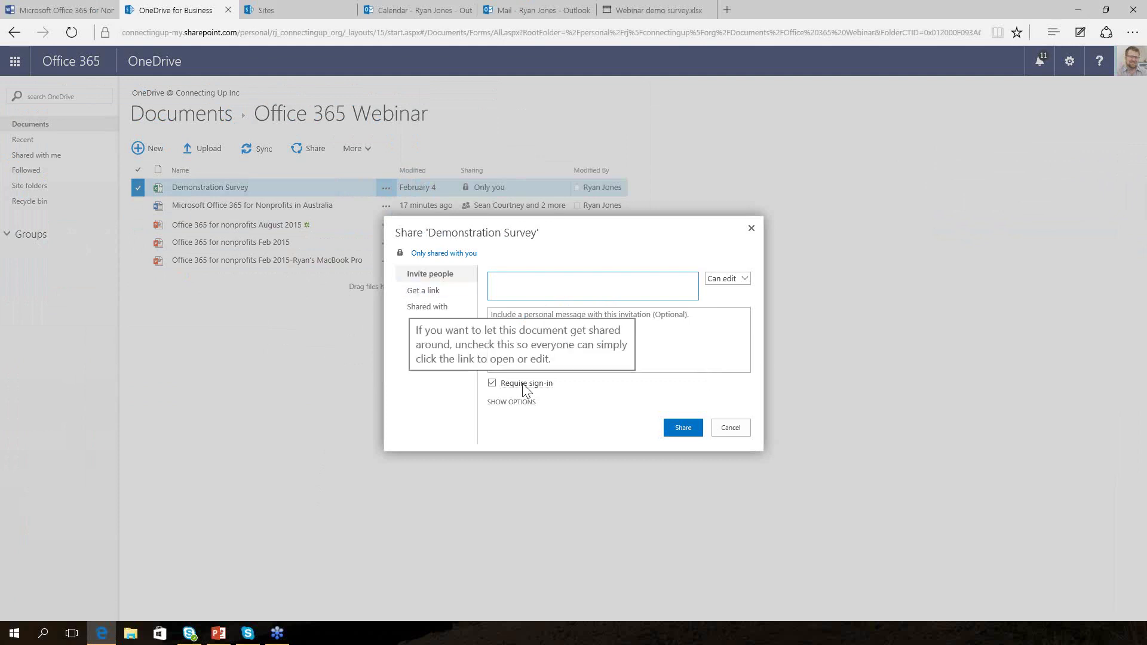
left_click(416, 292)
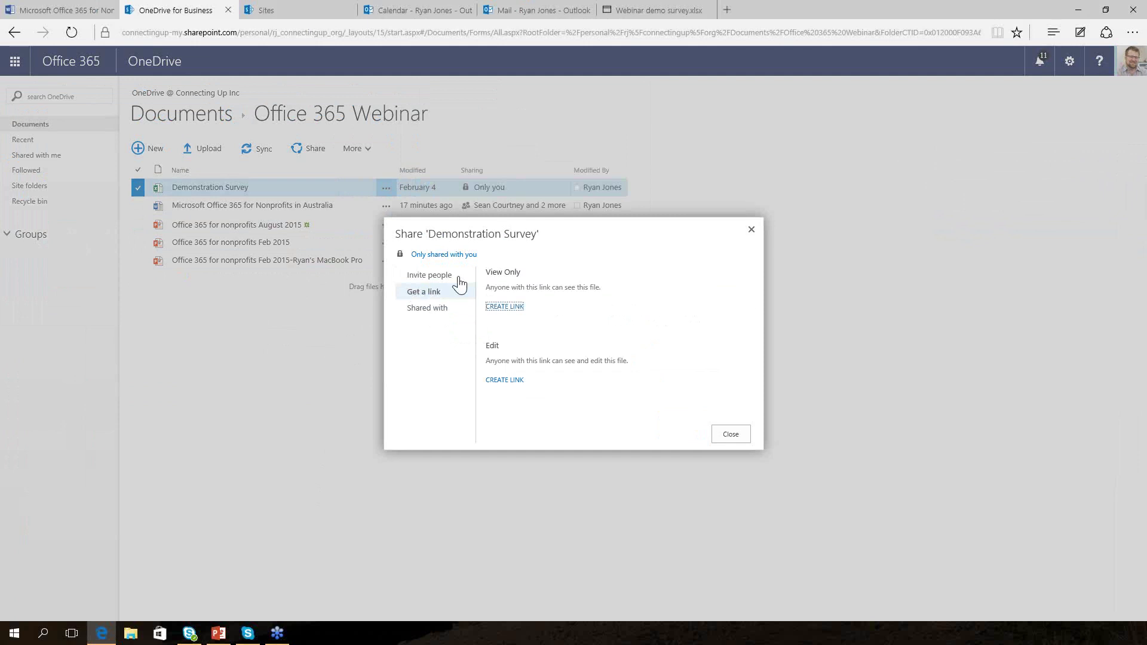
left_click(424, 310)
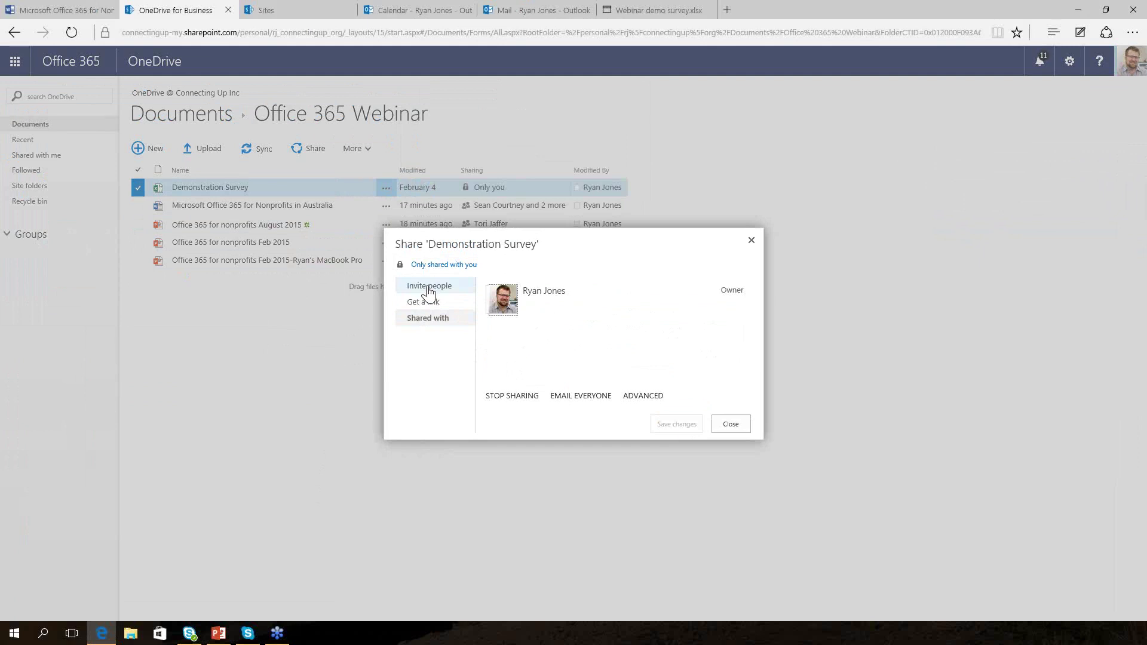
Share Demonstration Survey with a colleague who can edit, including a message that greets them by first name and says "heres a great survey"
left_click(429, 288)
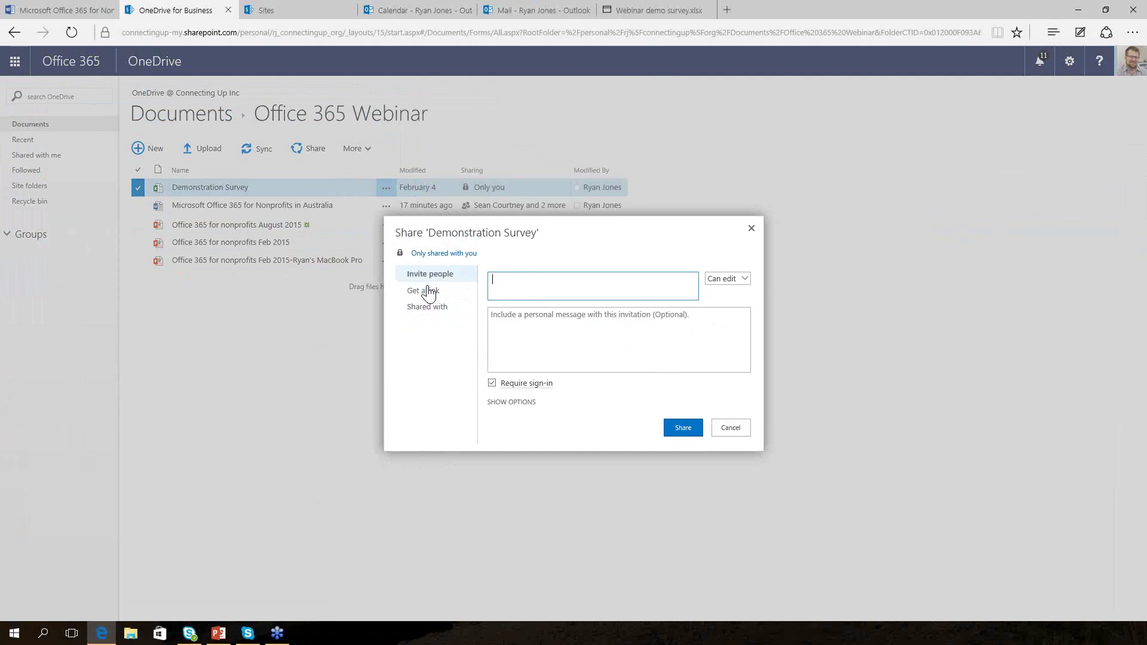
type("sean")
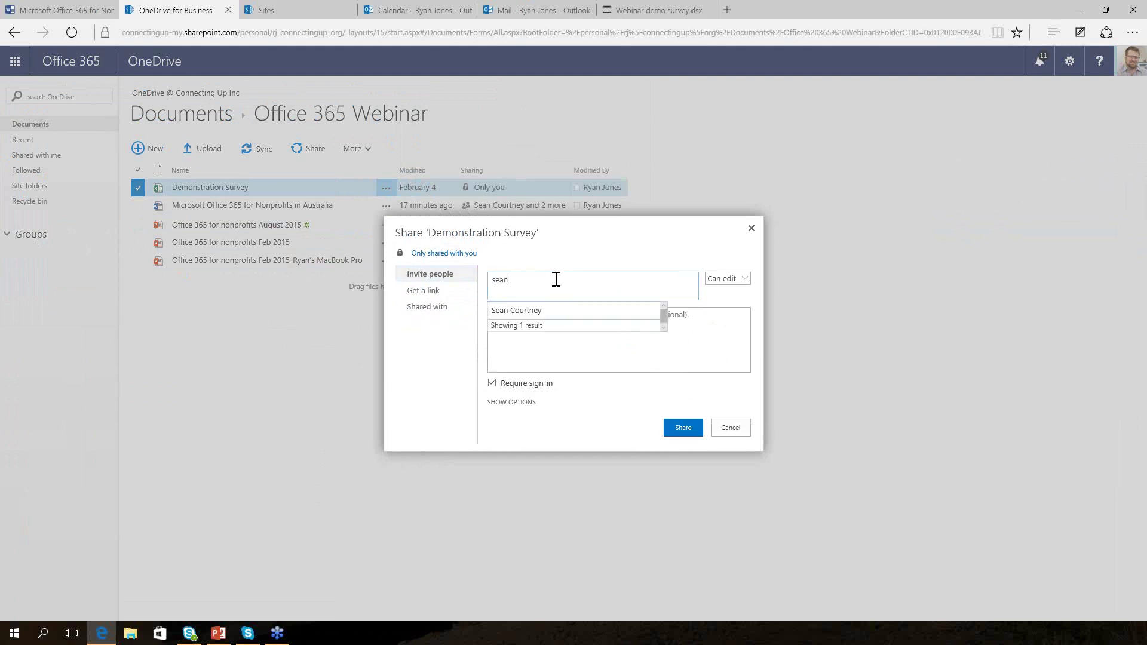
left_click(532, 317)
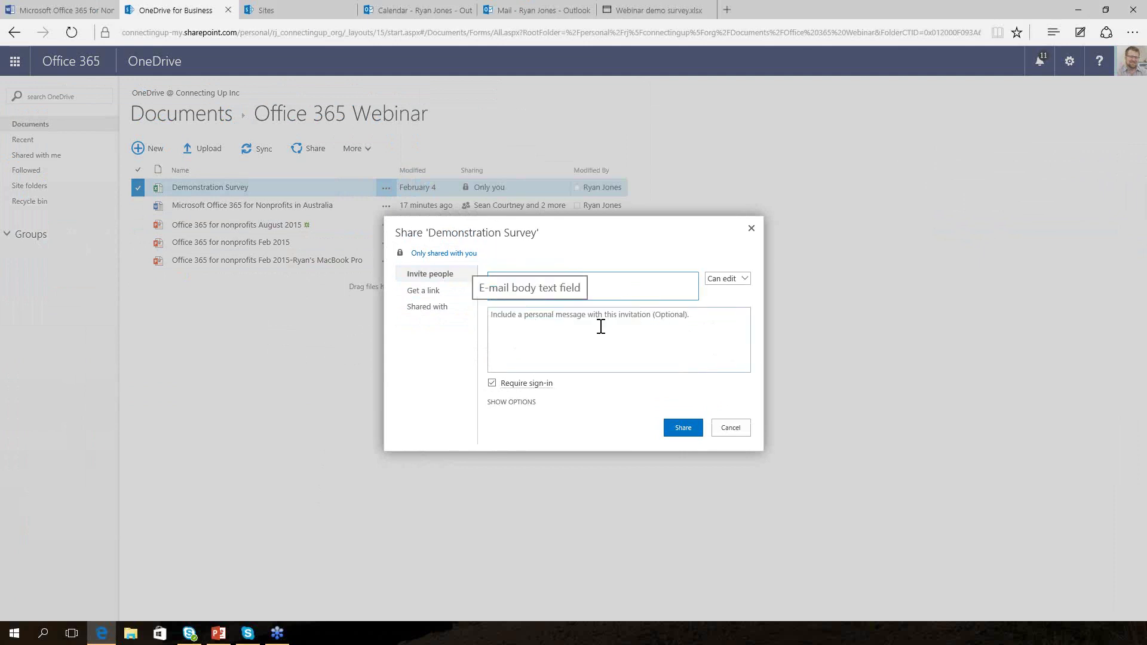
left_click(633, 329)
type("Hey Se")
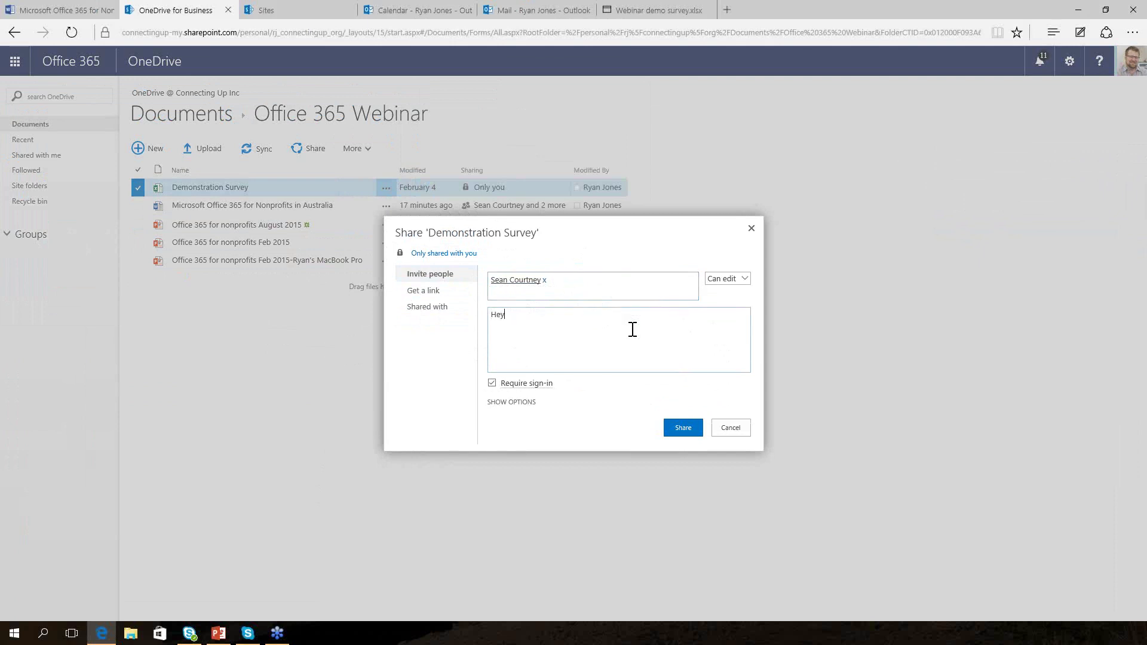
key("BackSpace")
key("BackSpace")
type("Sean heres a great survey")
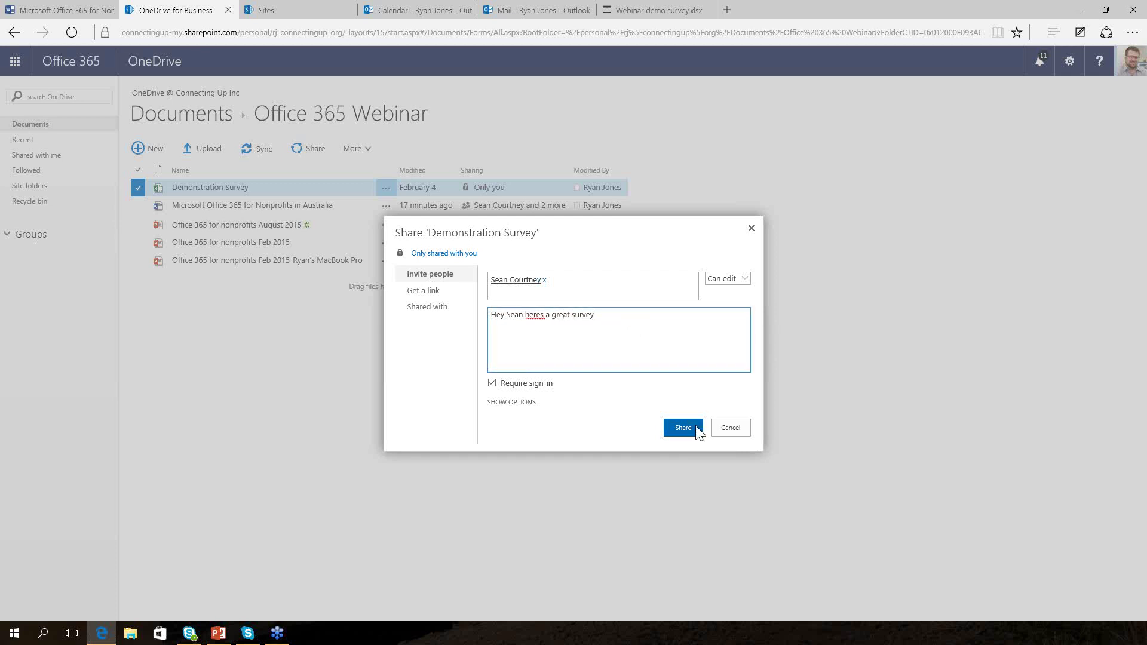
left_click(683, 428)
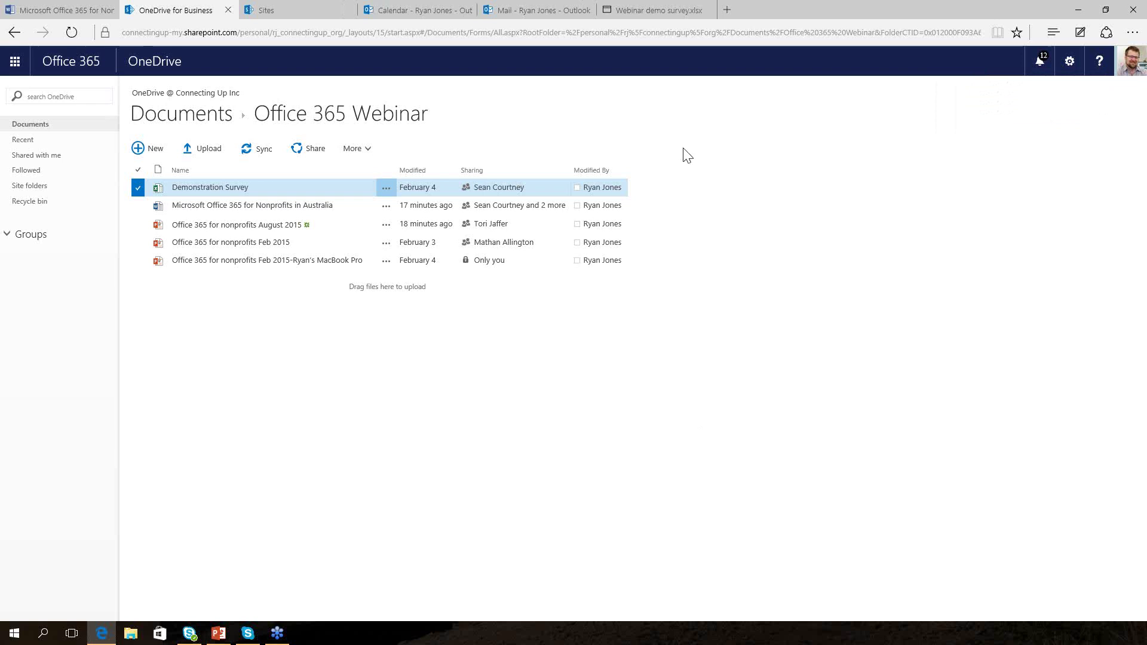
Open the Webinar demo survey's copied share link in a new browser tab to display its response form
left_click(646, 11)
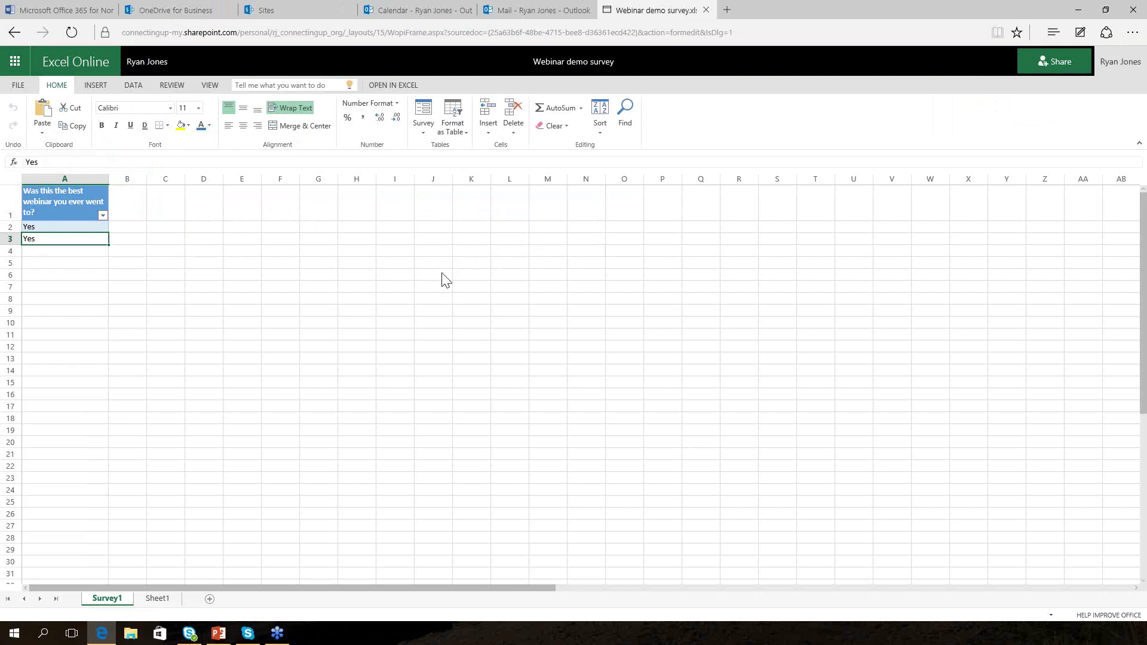
key("ctrl+t")
key("ctrl+v")
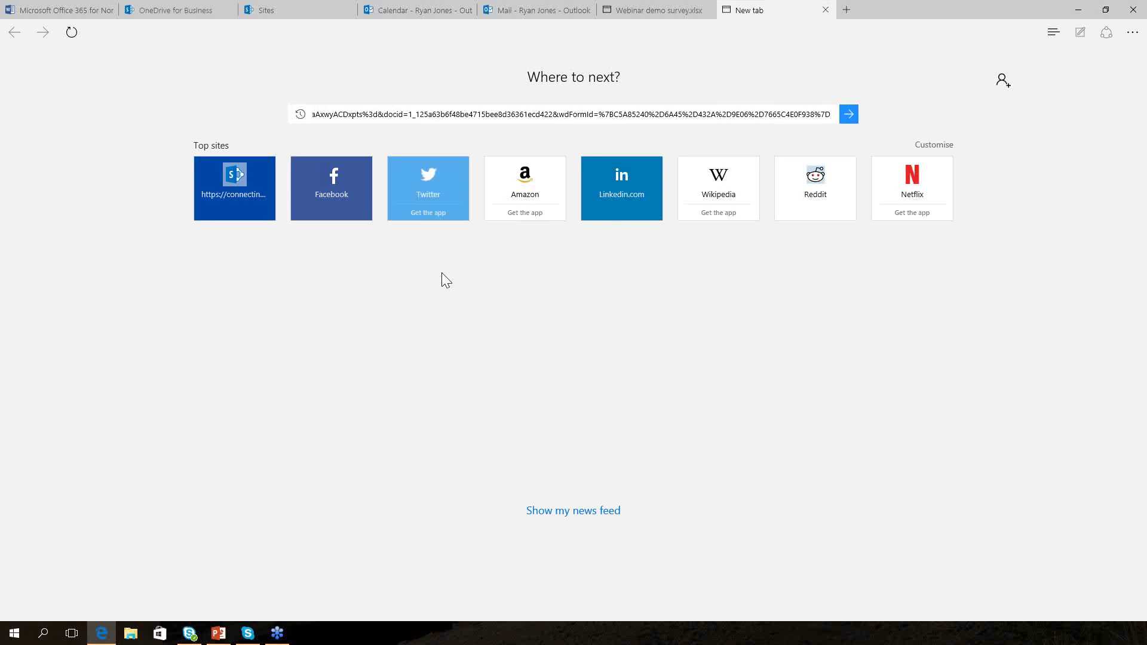
key("Return")
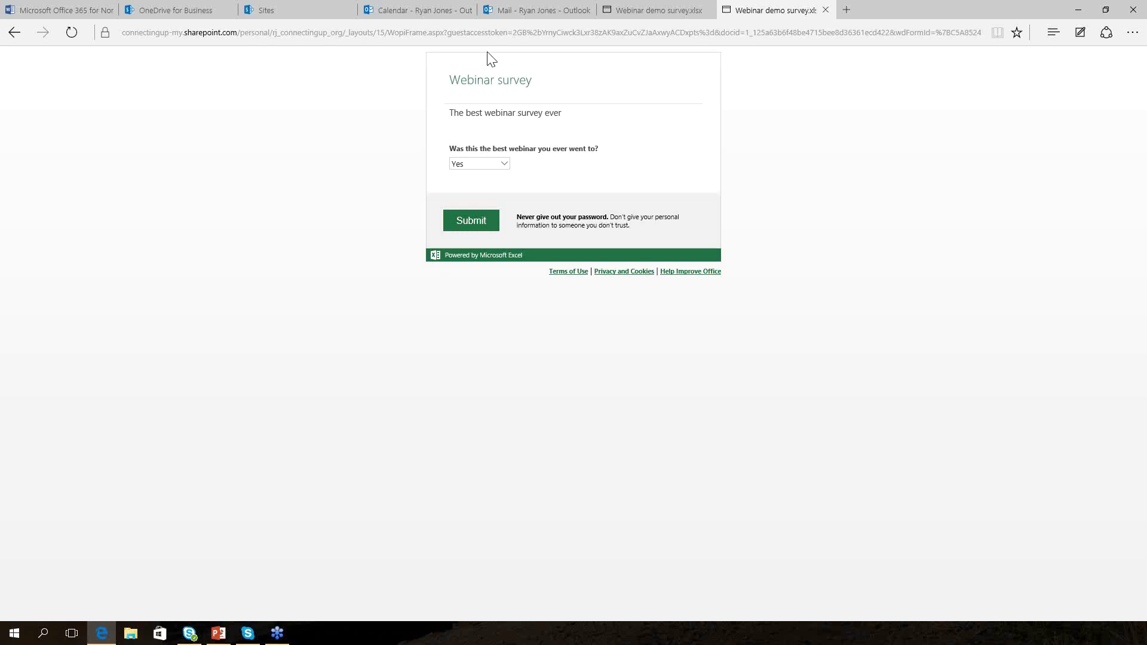
Discard the unsent meeting event in the calendar to view the People contacts list, and close that page
left_click(426, 11)
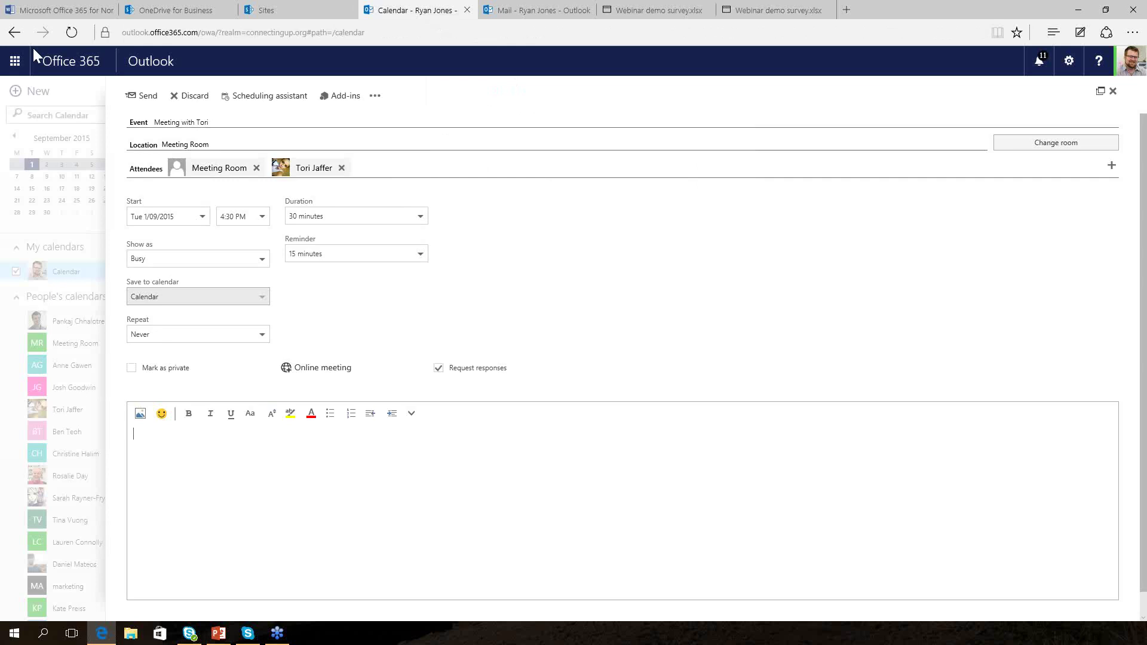
left_click(16, 62)
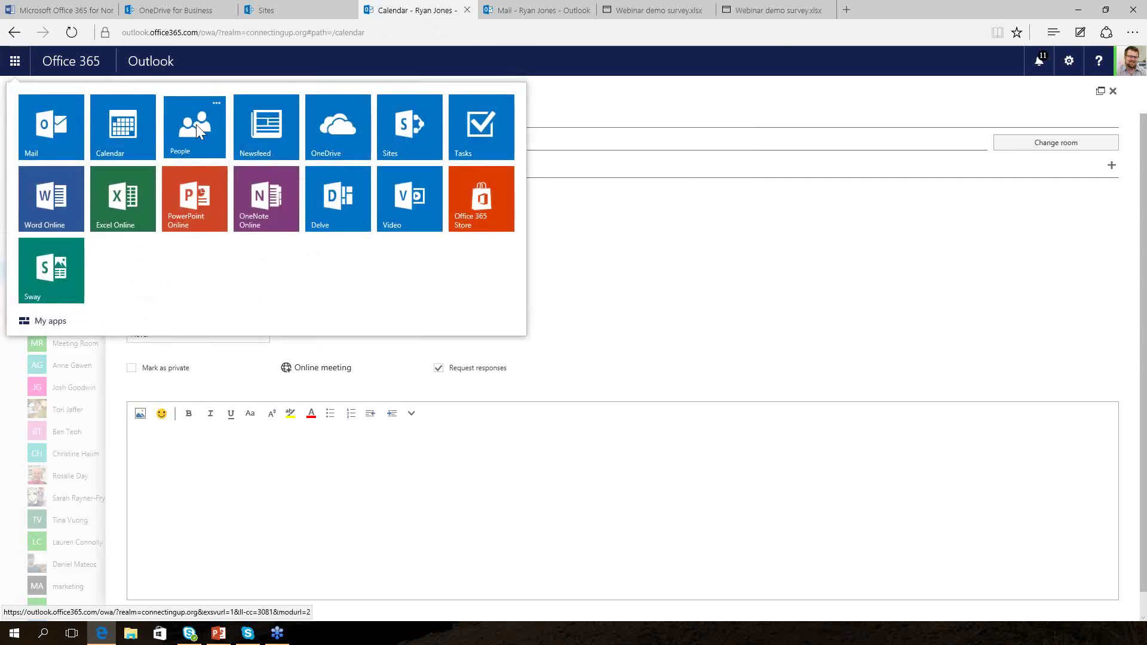
left_click(196, 124)
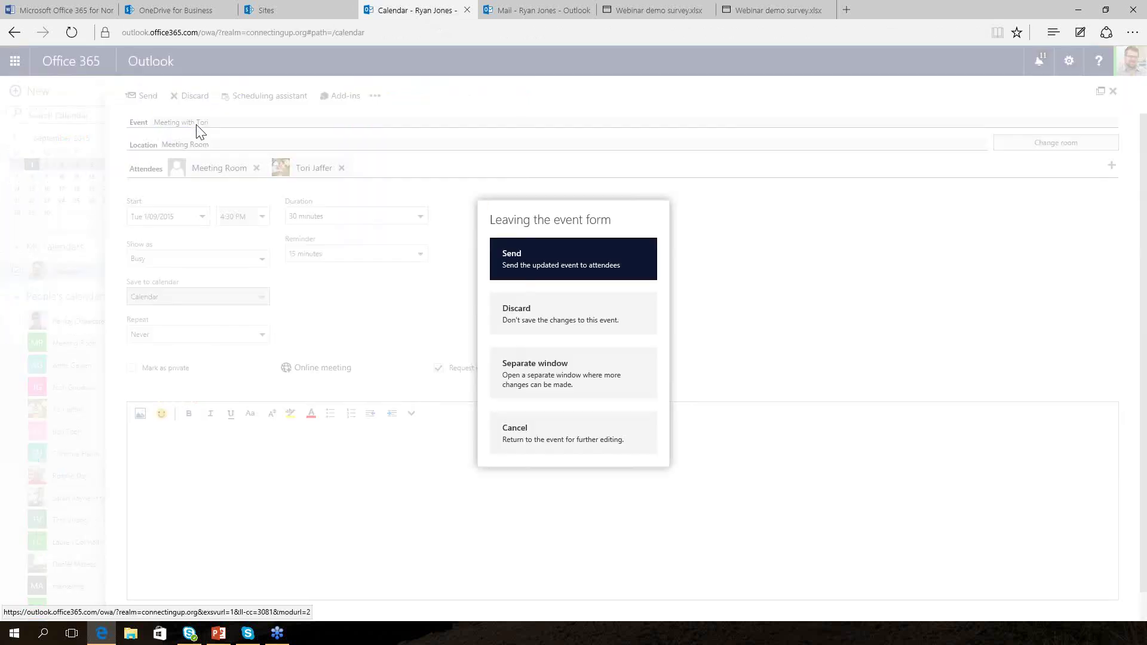
left_click(539, 318)
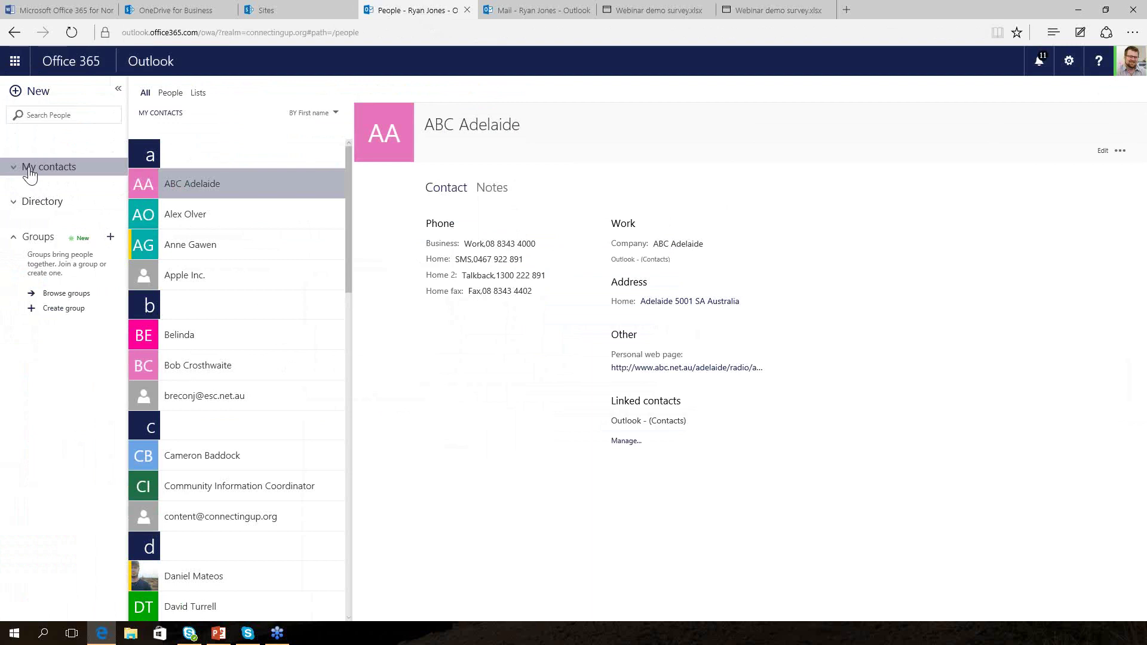
left_click(467, 10)
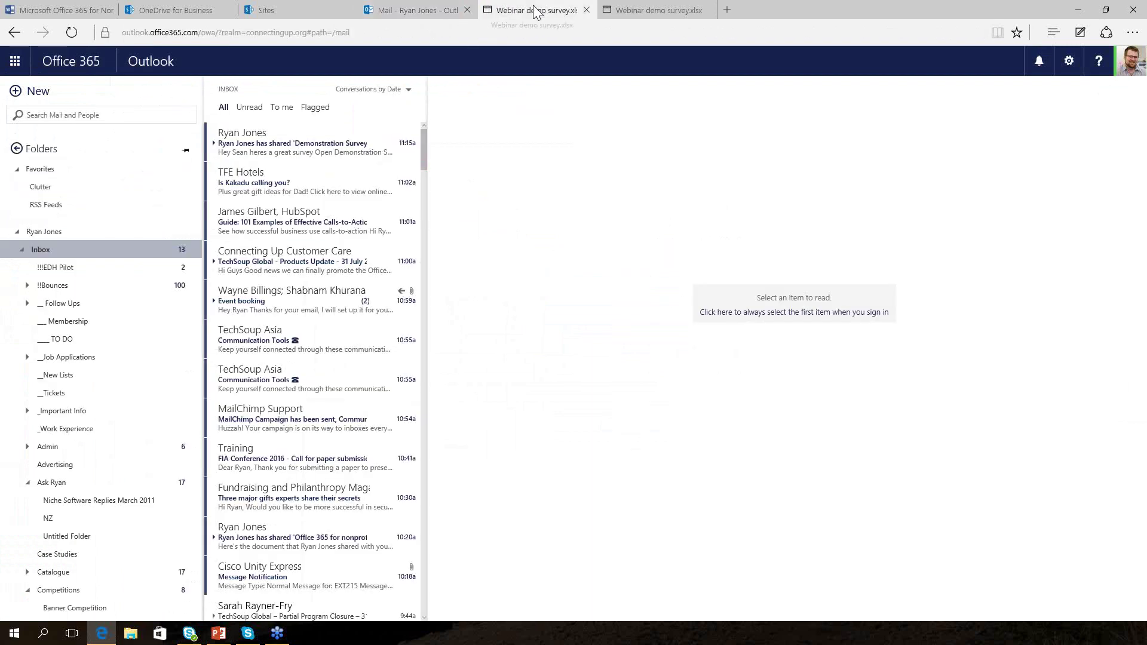
Switch to the Sites page and open the CU Team Site
left_click(535, 10)
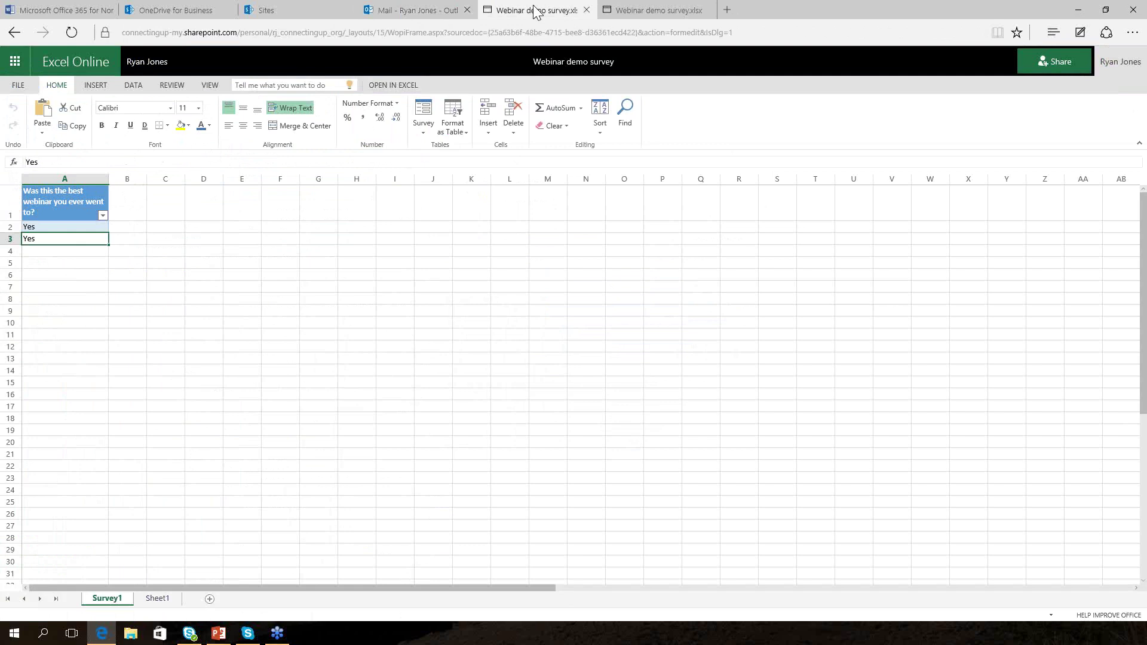
left_click(286, 5)
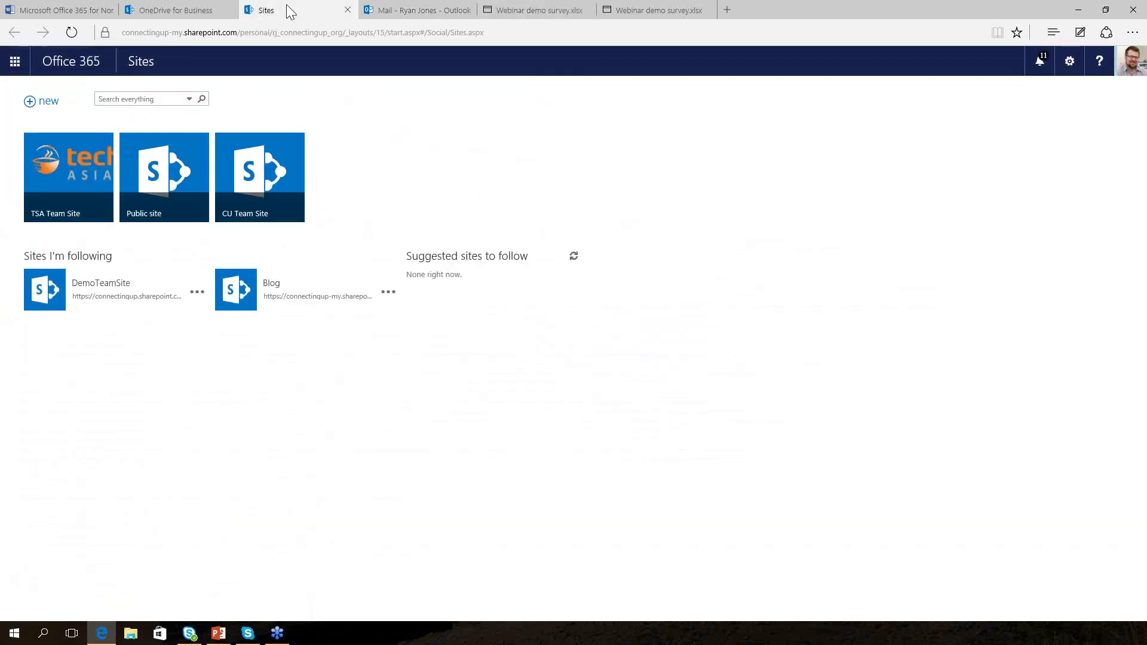
left_click(15, 62)
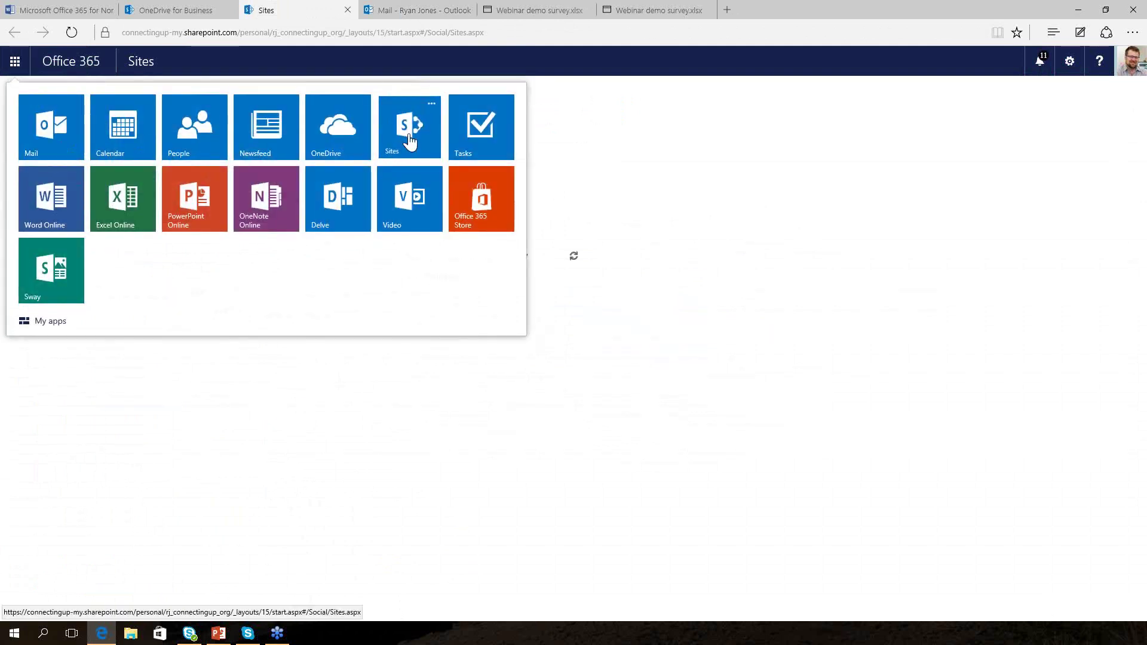
left_click(410, 141)
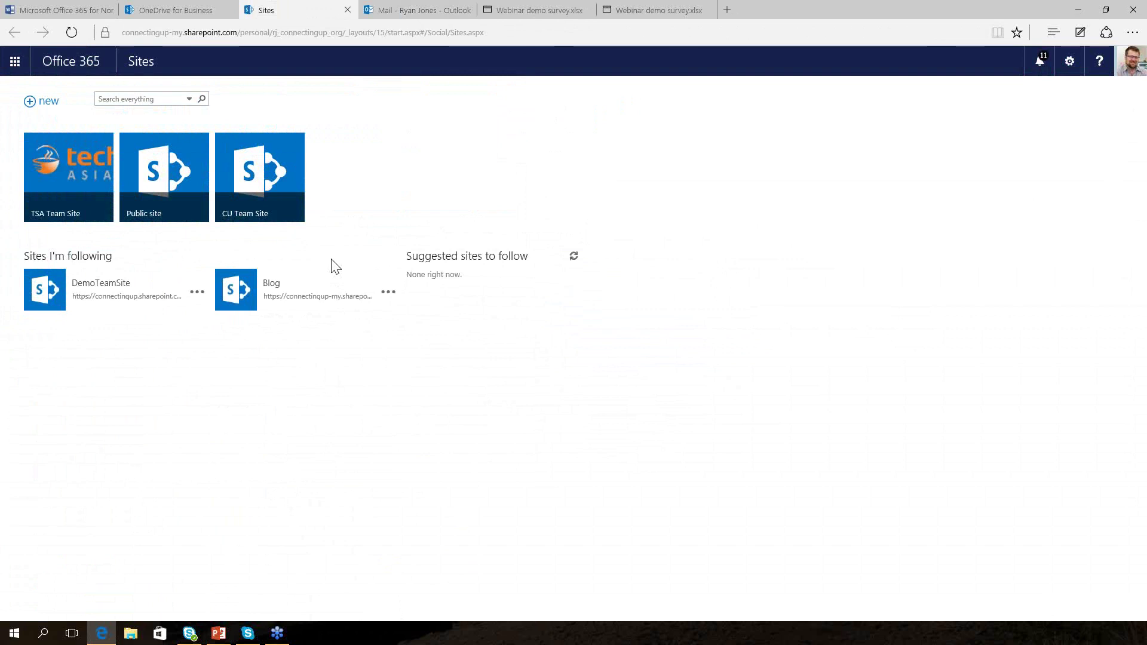
left_click(252, 178)
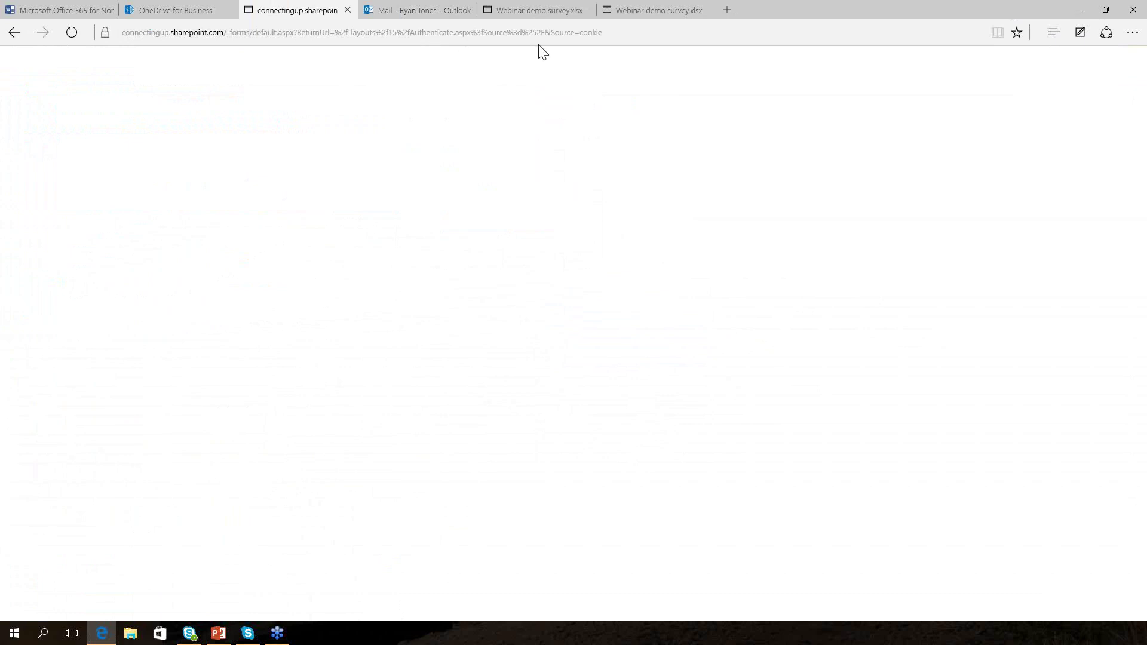
left_click(556, 35)
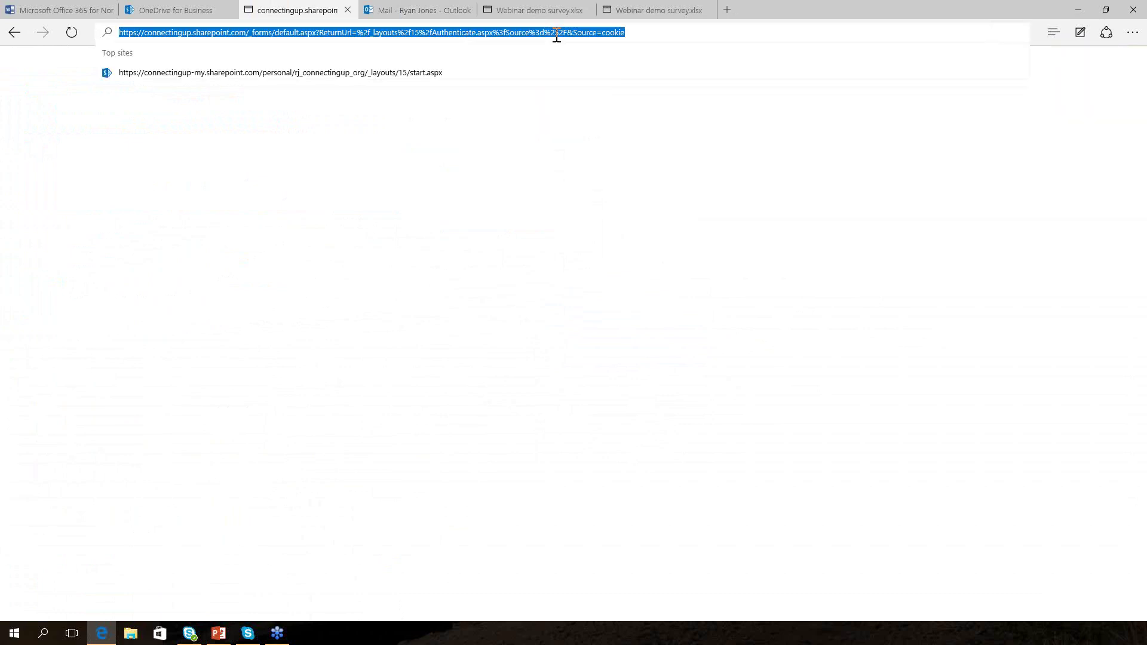
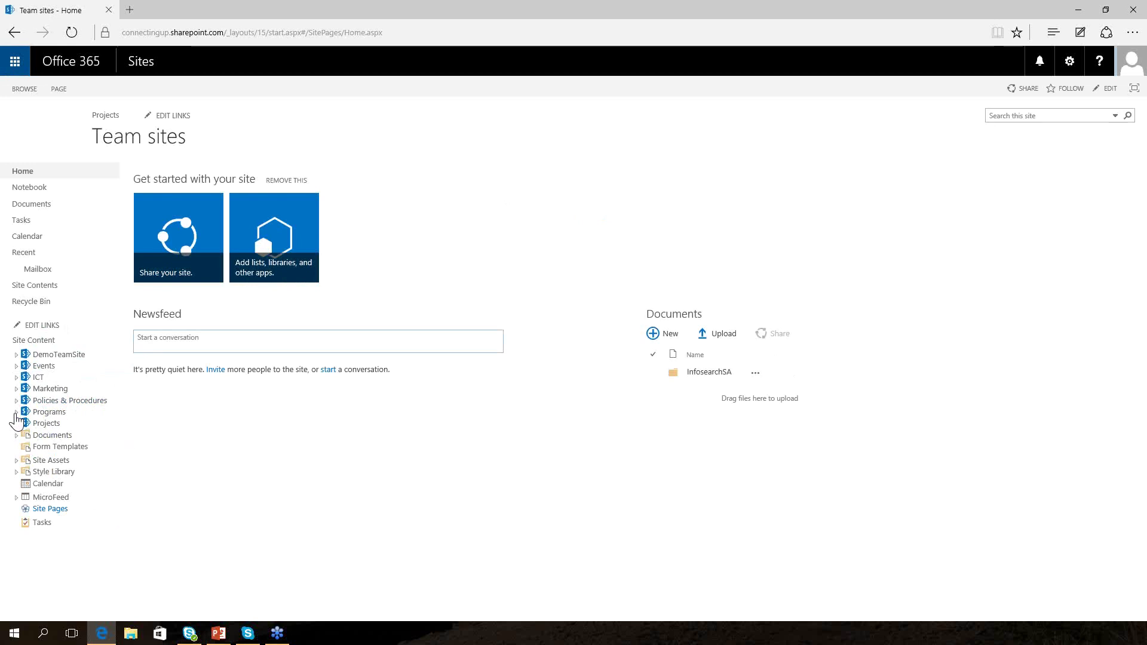
Expand the Programs subsite in the team site's content tree and open the Events site
left_click(16, 413)
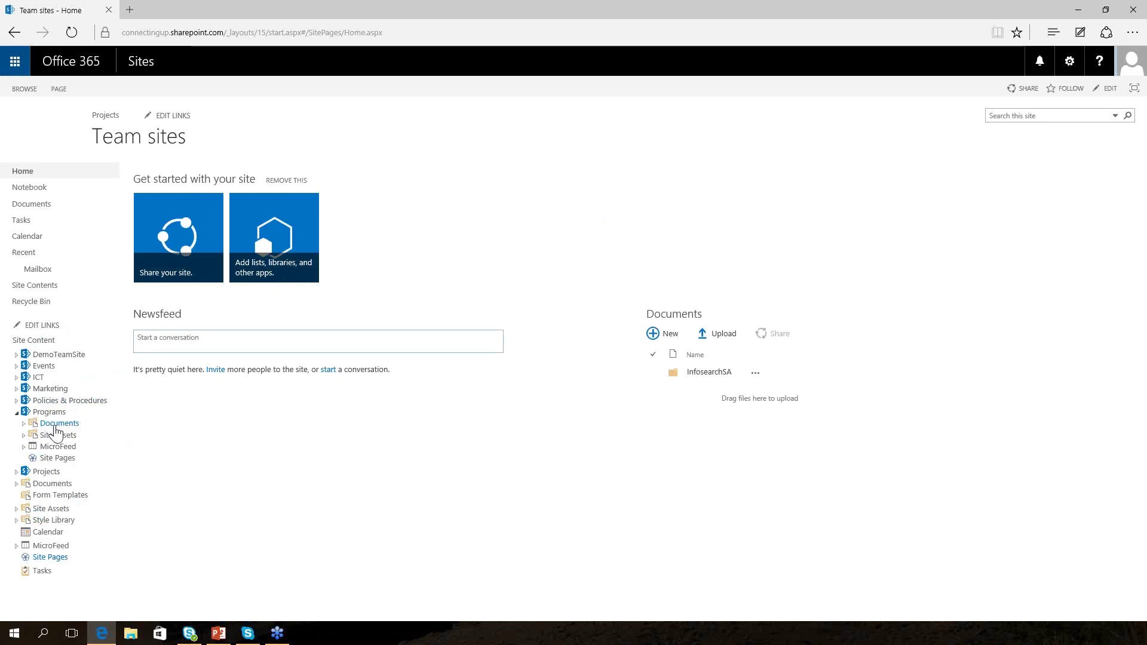
left_click_drag(60, 425, 64, 457)
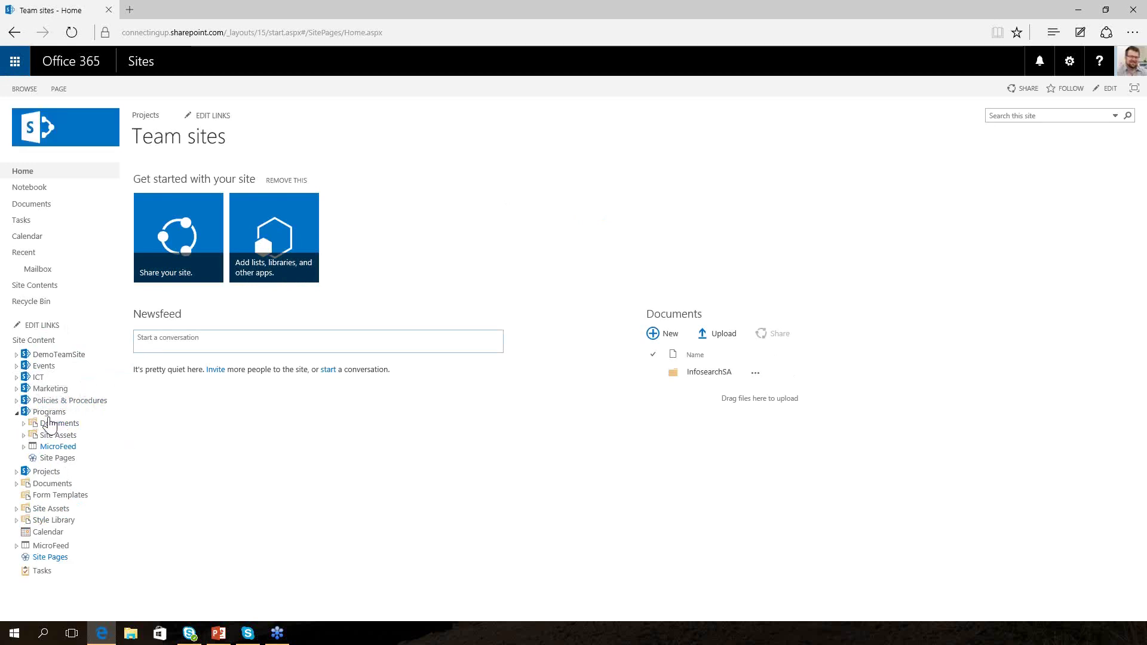
left_click(46, 371)
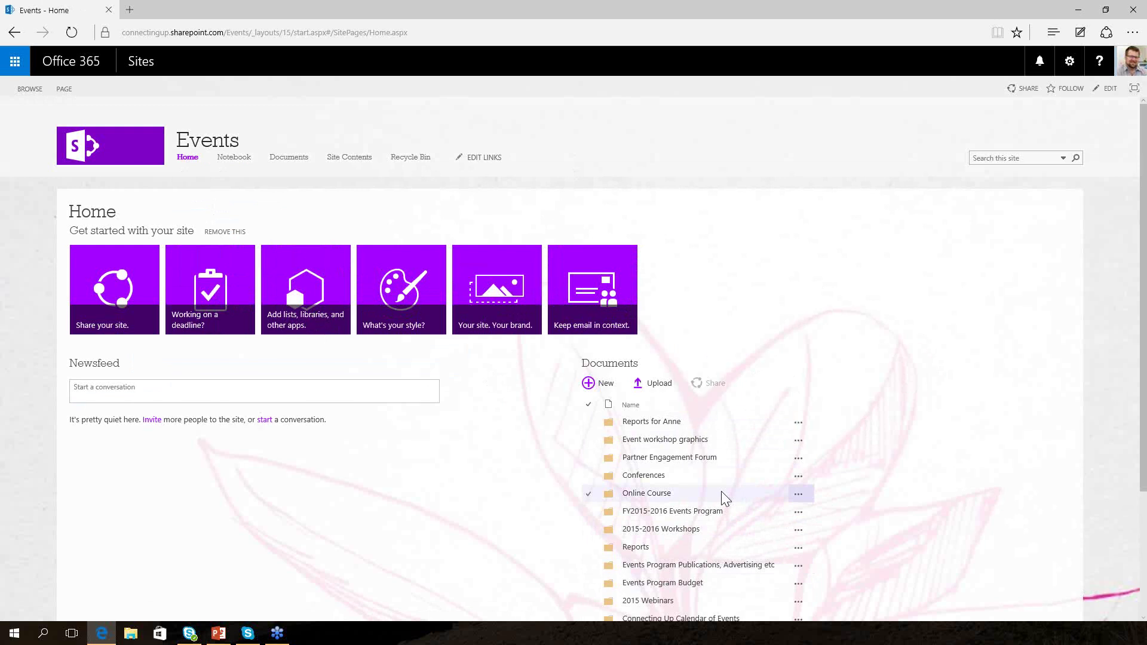
Download the tindall workshop banner from the Website and email marketing folder inside Event workshop graphics in the Events documents
left_click(675, 446)
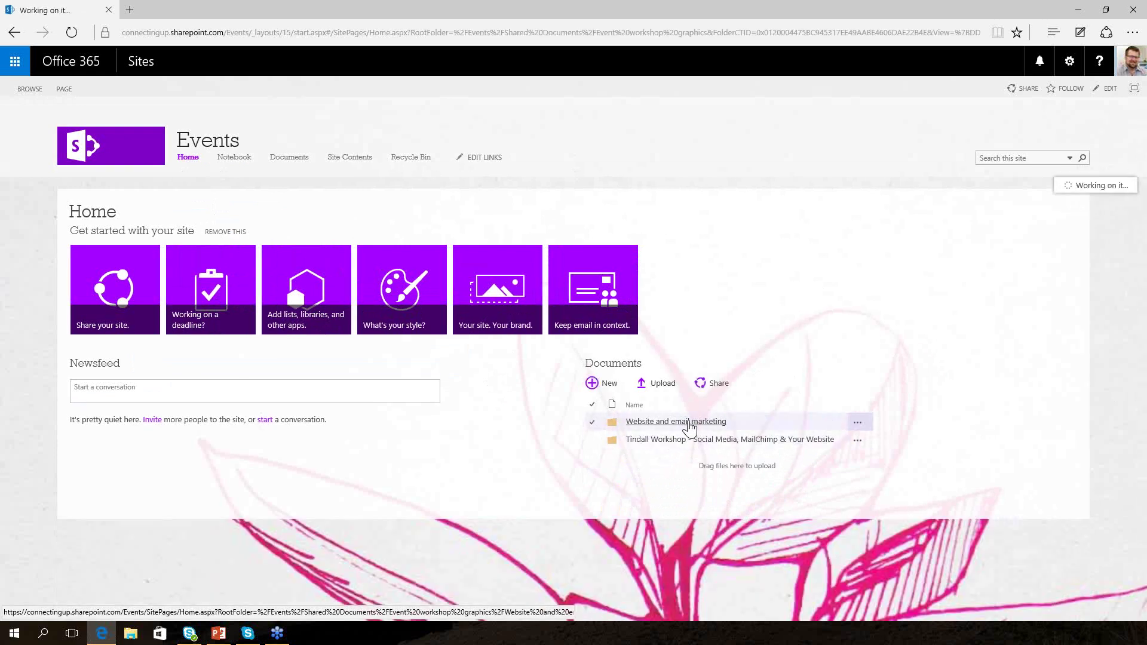
left_click(688, 422)
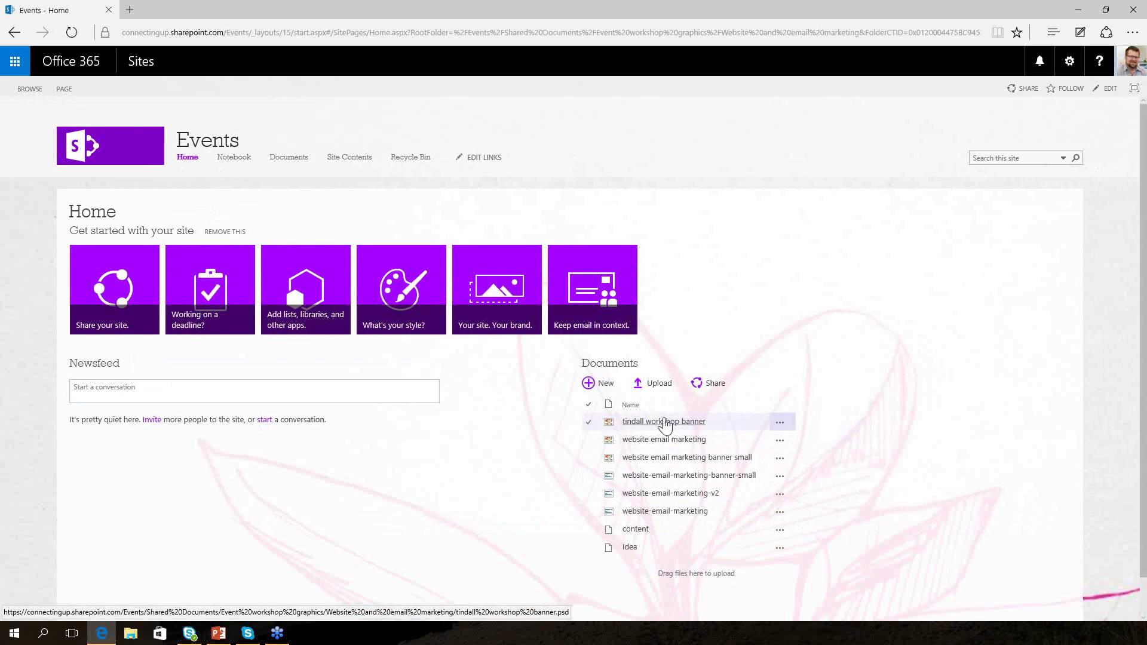
left_click(666, 424)
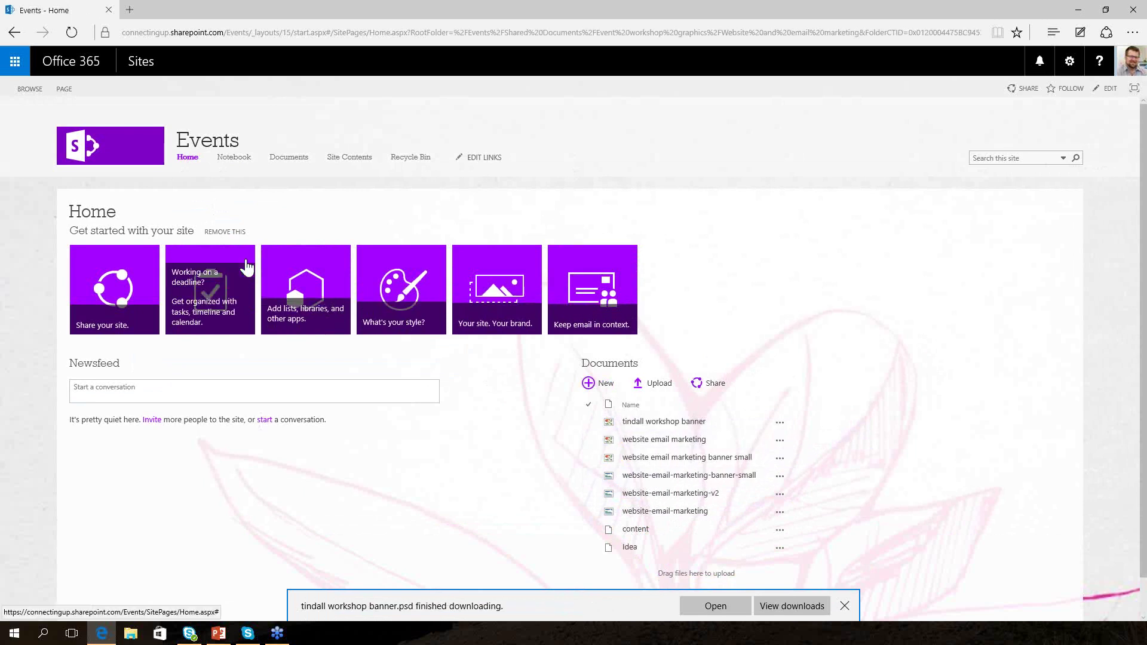
Return to the Team sites home page and dismiss the download notification
left_click(18, 41)
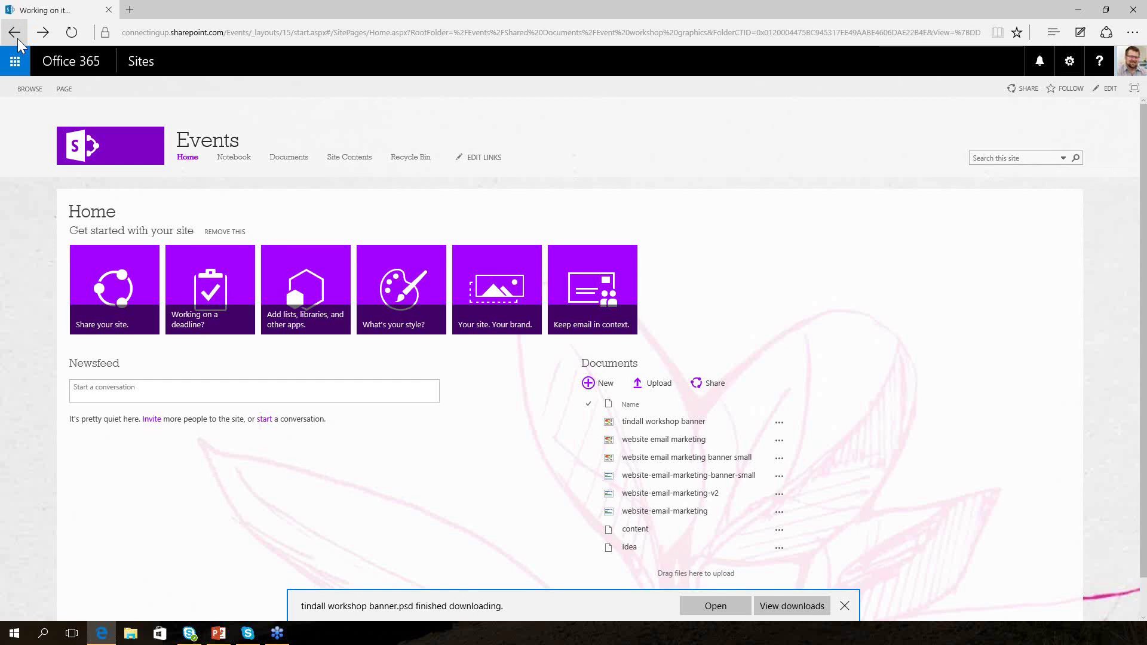
left_click(18, 41)
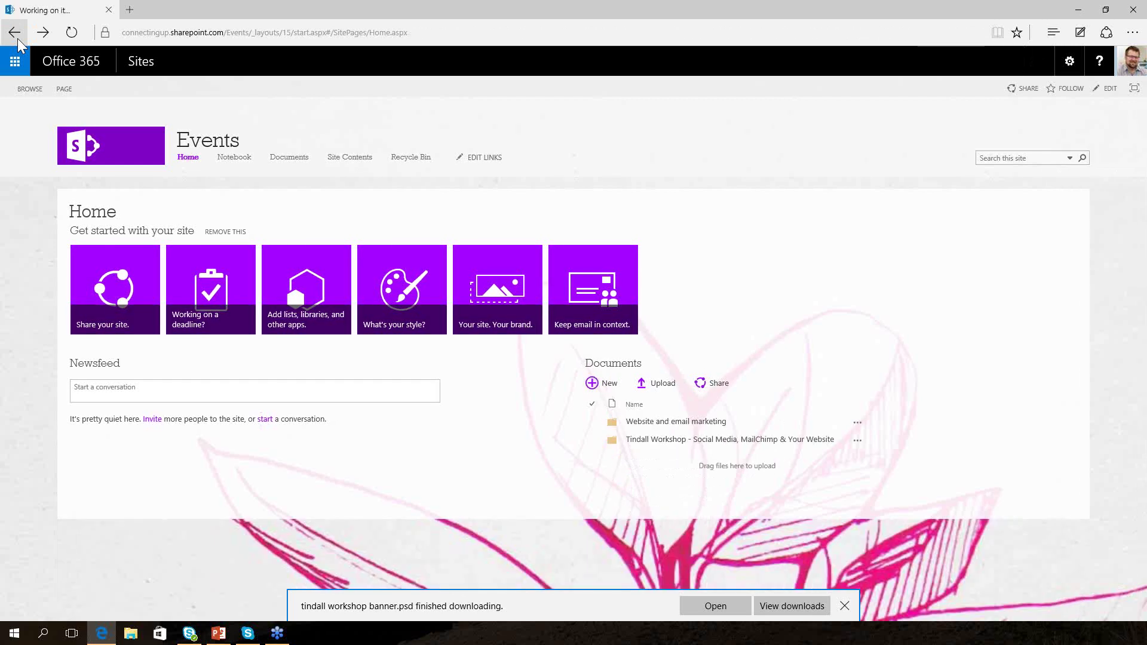
left_click(18, 41)
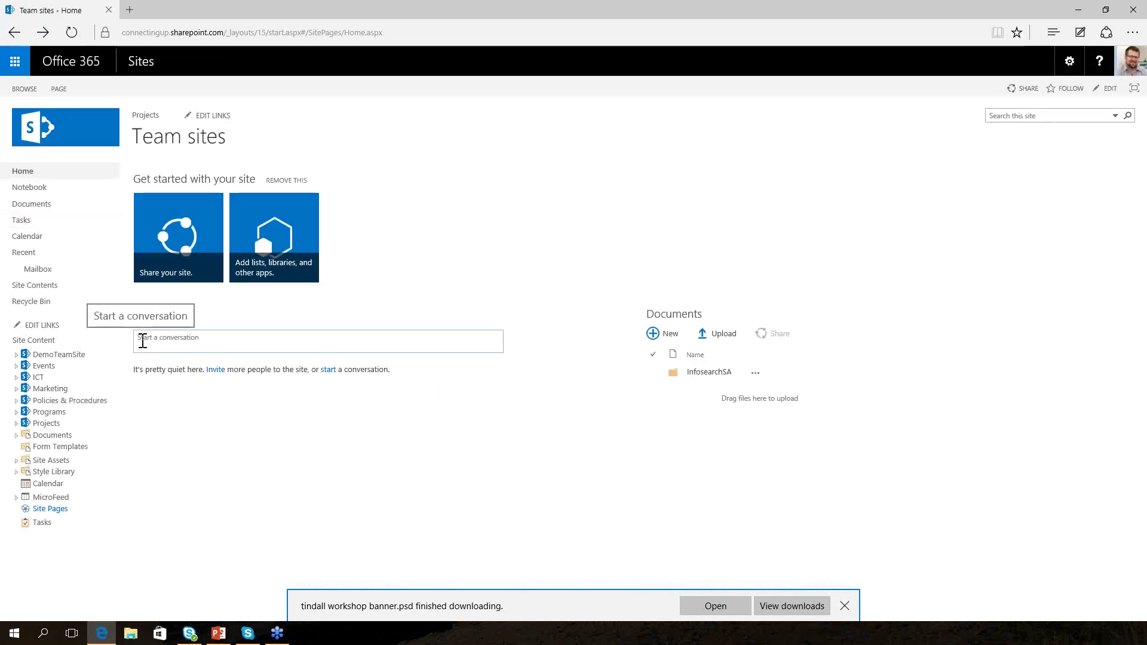
left_click(845, 606)
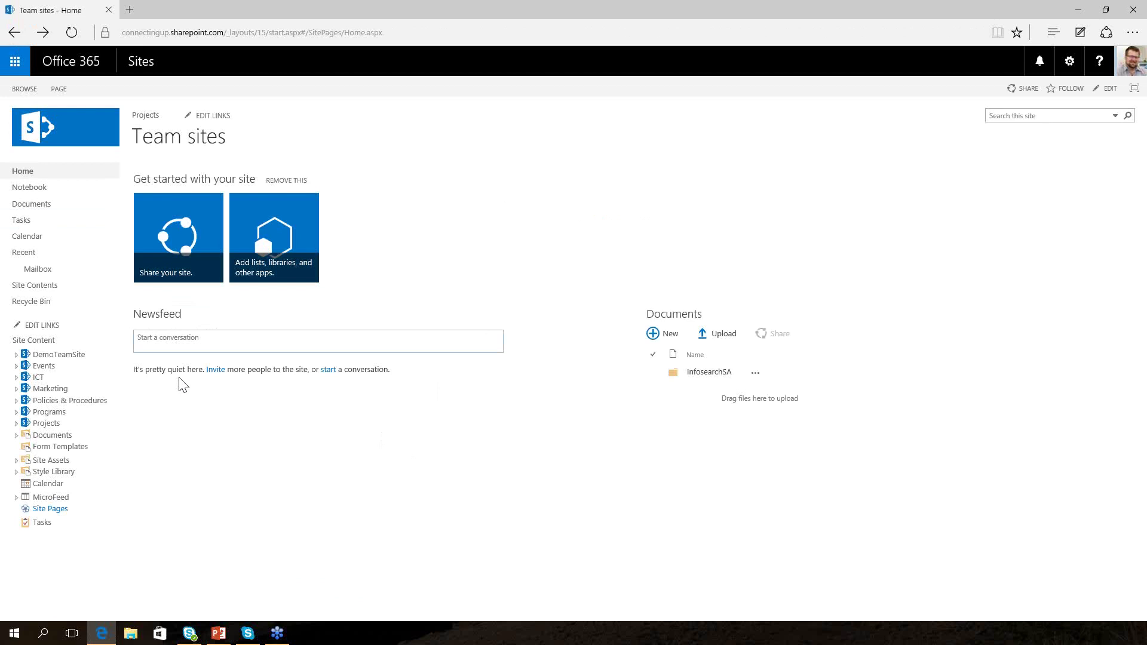
Open DemoTeamSite, view the apps that can be added through its deadline option, and return to the site home
left_click(65, 355)
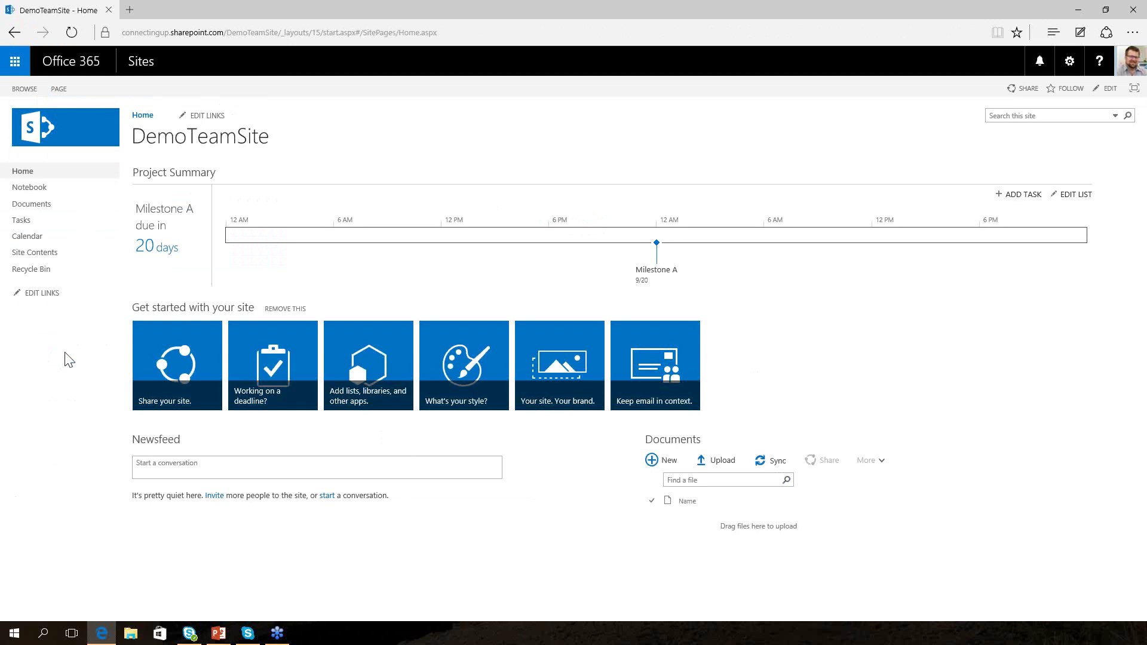
left_click(267, 369)
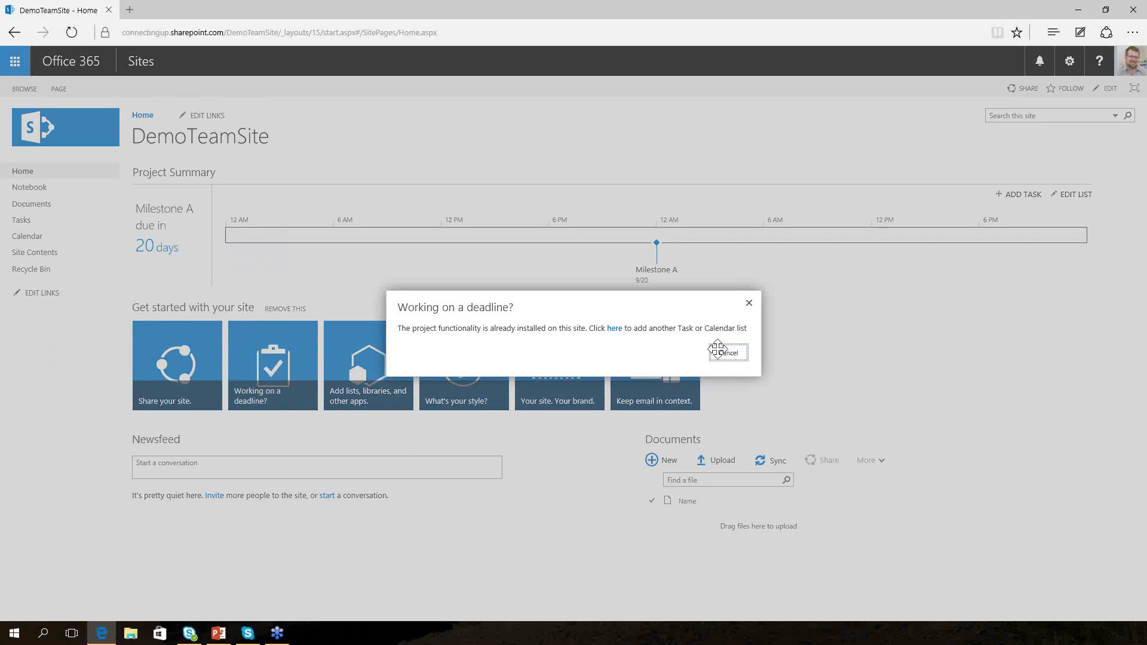
left_click(614, 329)
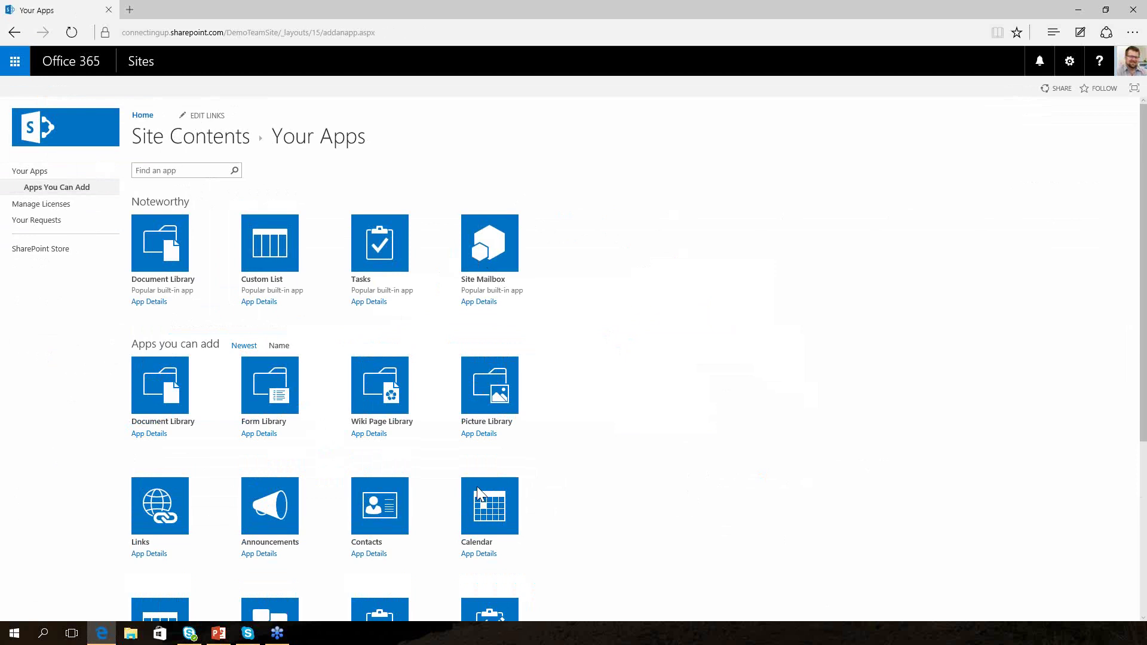
left_click(14, 33)
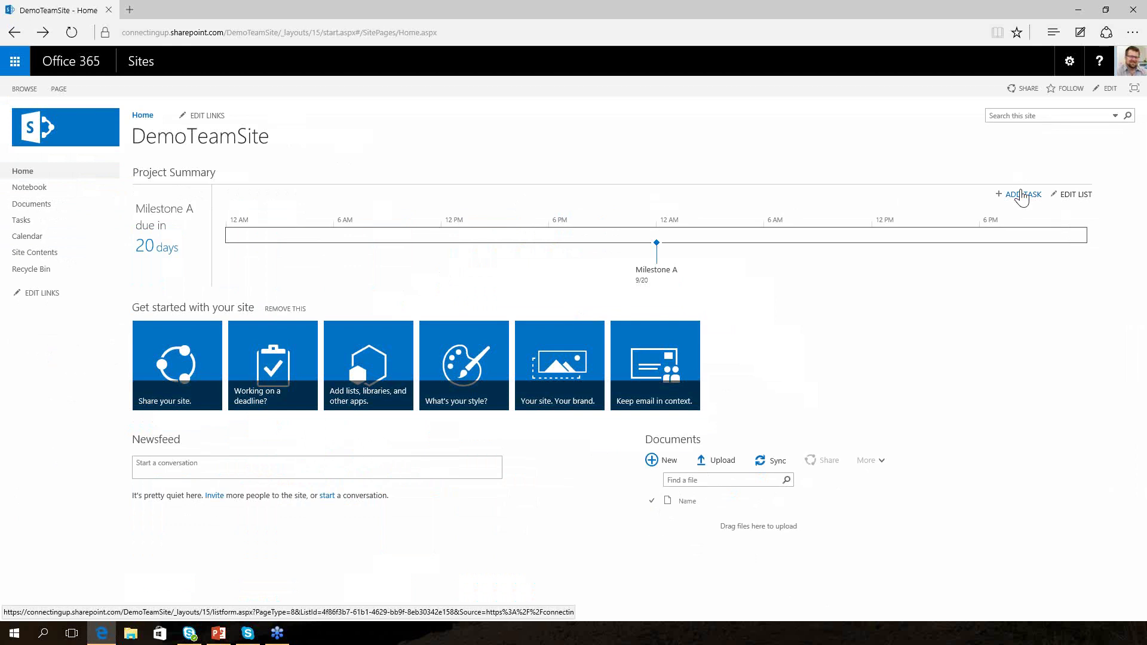
Open the Project Summary's task list for editing, select the empty task row, and return to the DemoTeamSite home
left_click(1077, 195)
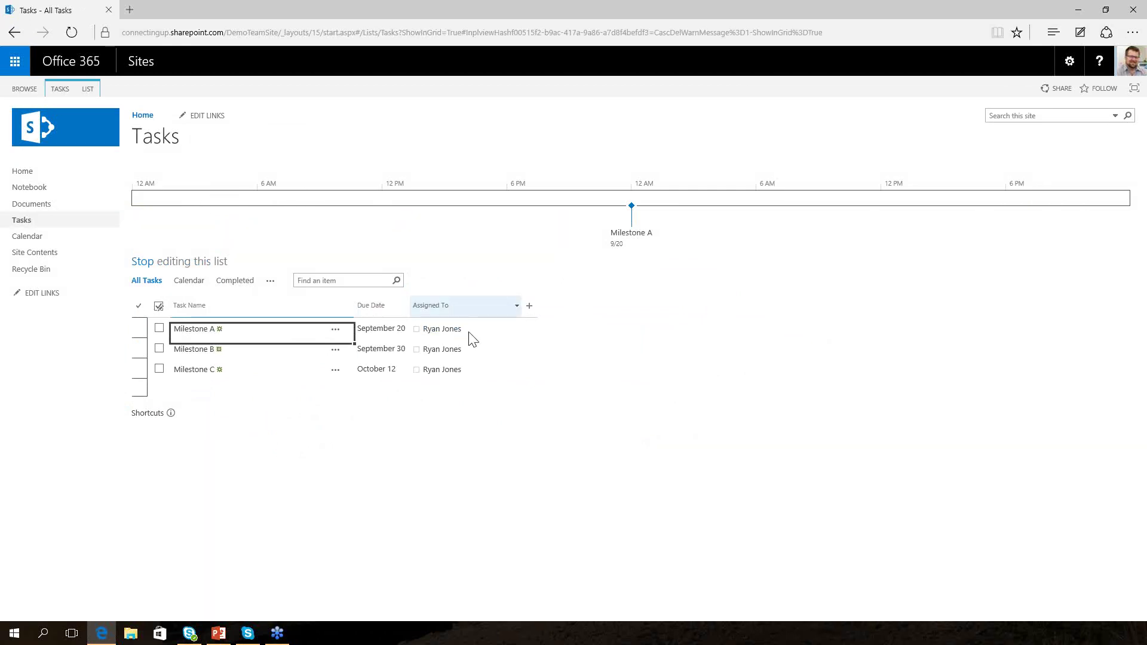
left_click(186, 388)
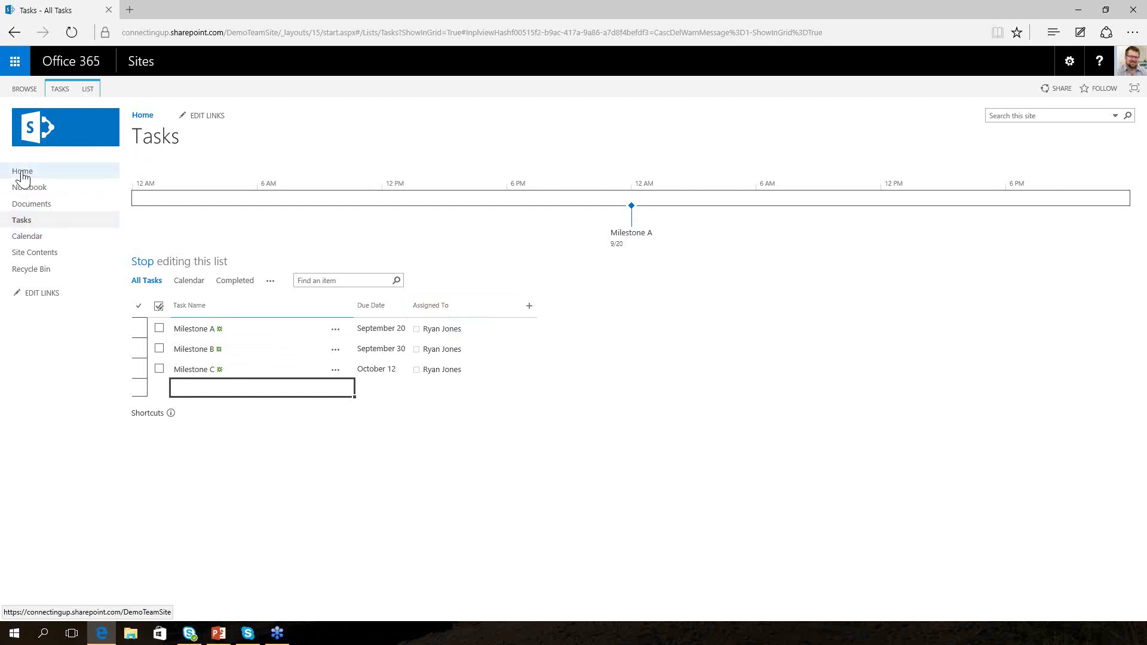
left_click(33, 208)
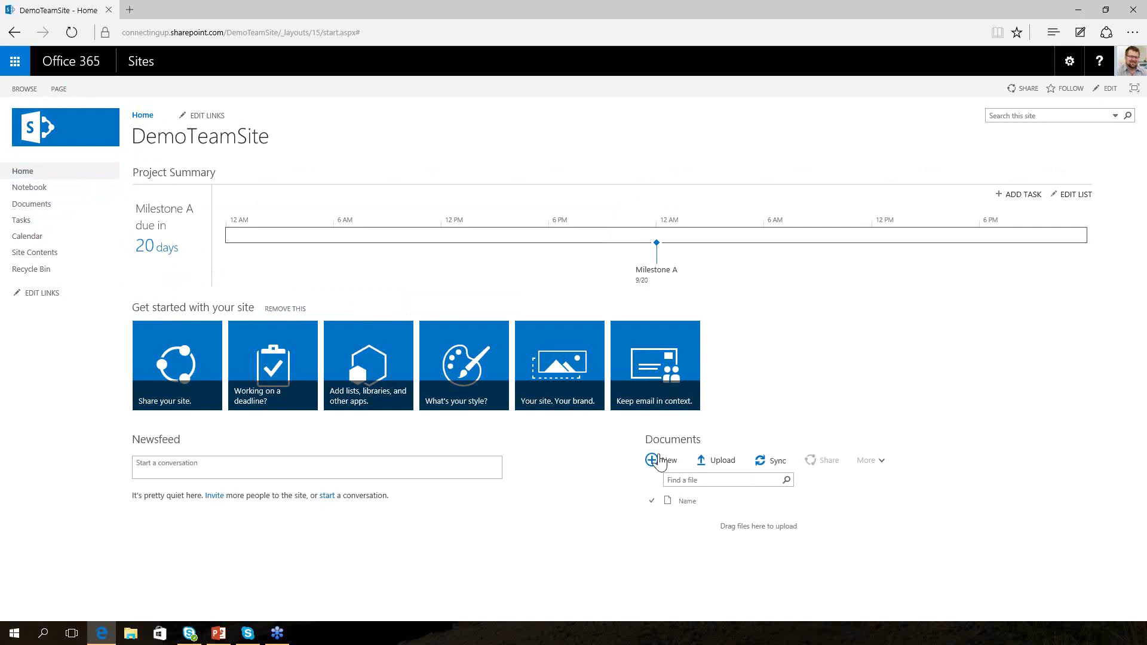
Create a folder named "Important project documents" in the DemoTeamSite's Documents library
left_click(662, 462)
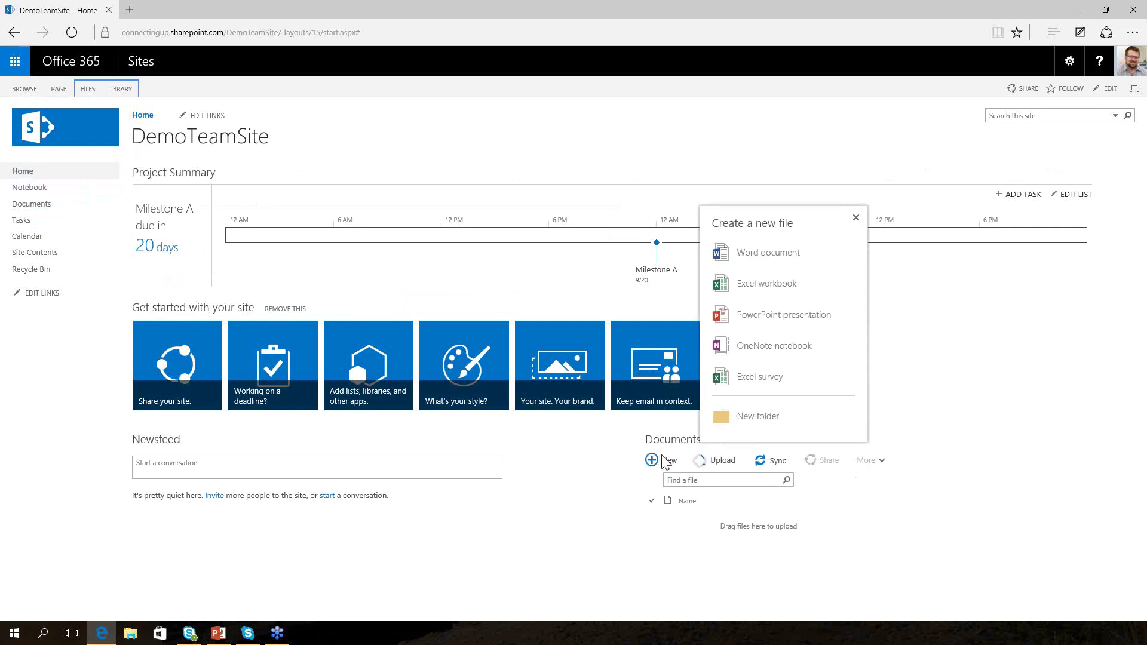
left_click(764, 415)
type("I")
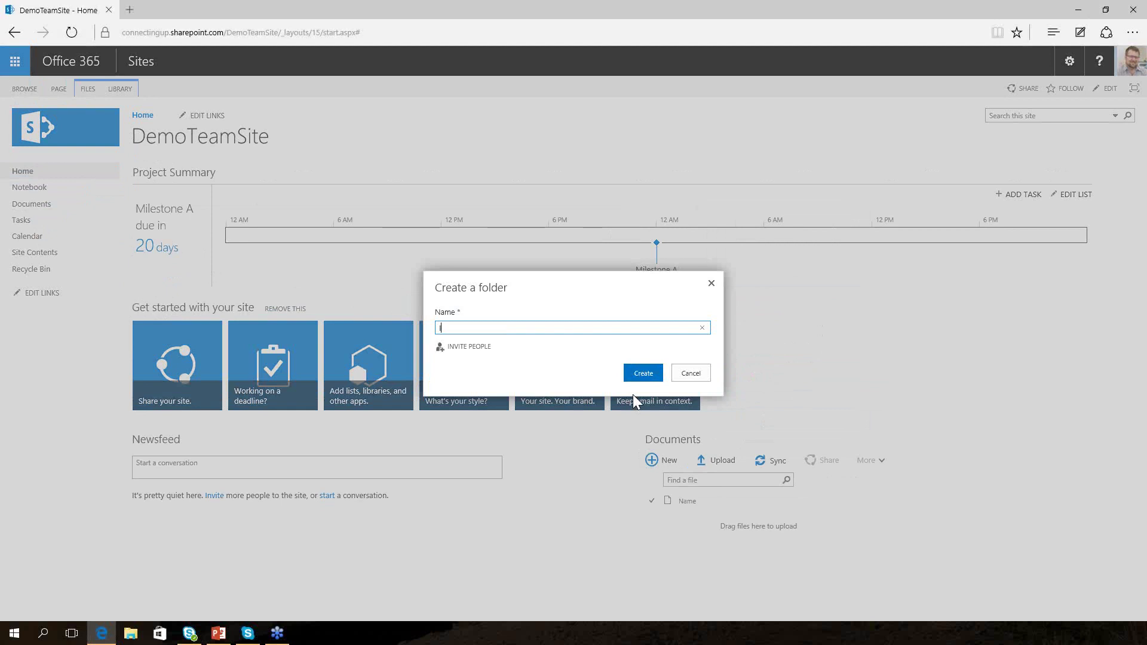
type("mportant project documents")
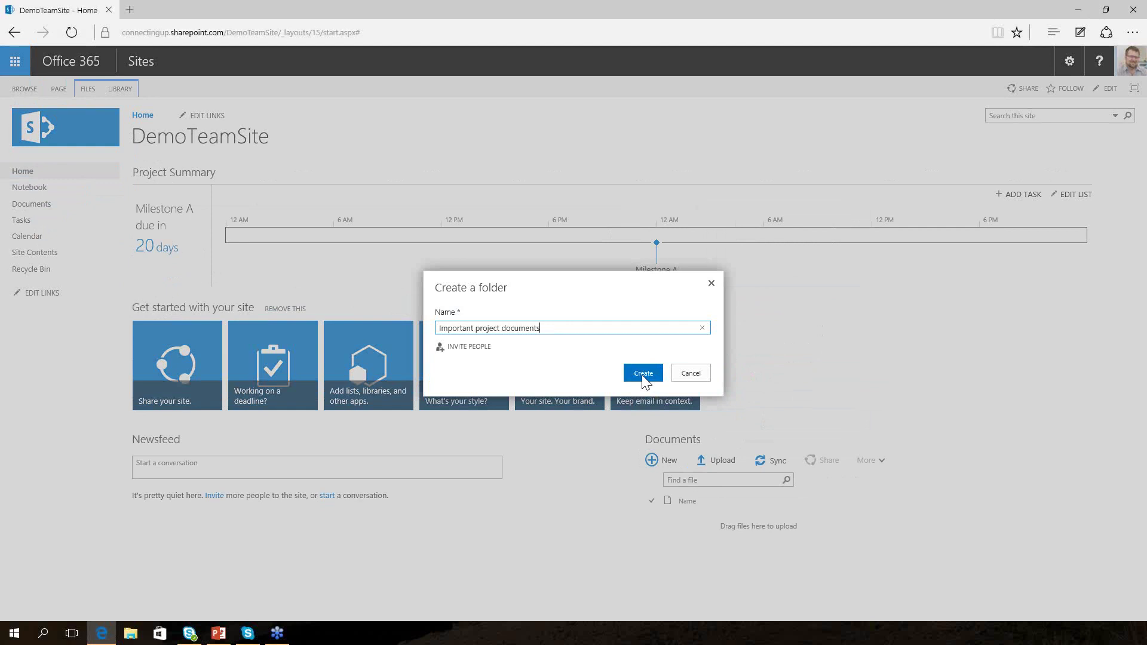
left_click(644, 375)
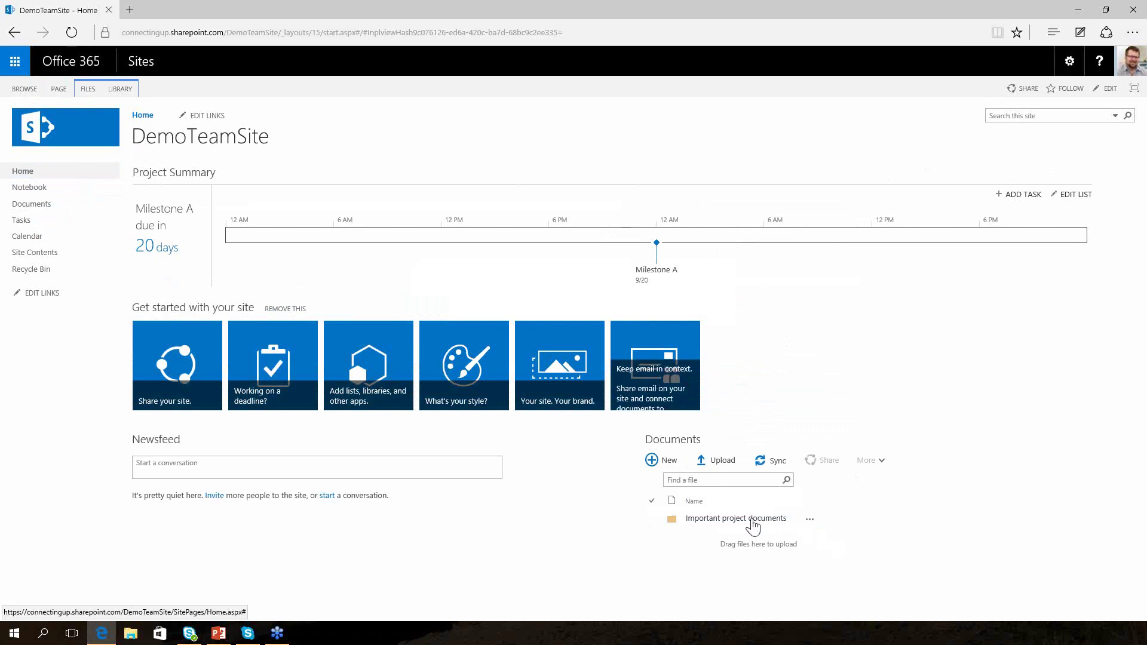
Switch to OneDrive and show the version history of "Microsoft Office 365 for Nonprofits in Australia" in the Office 365 Webinar folder
left_click(15, 62)
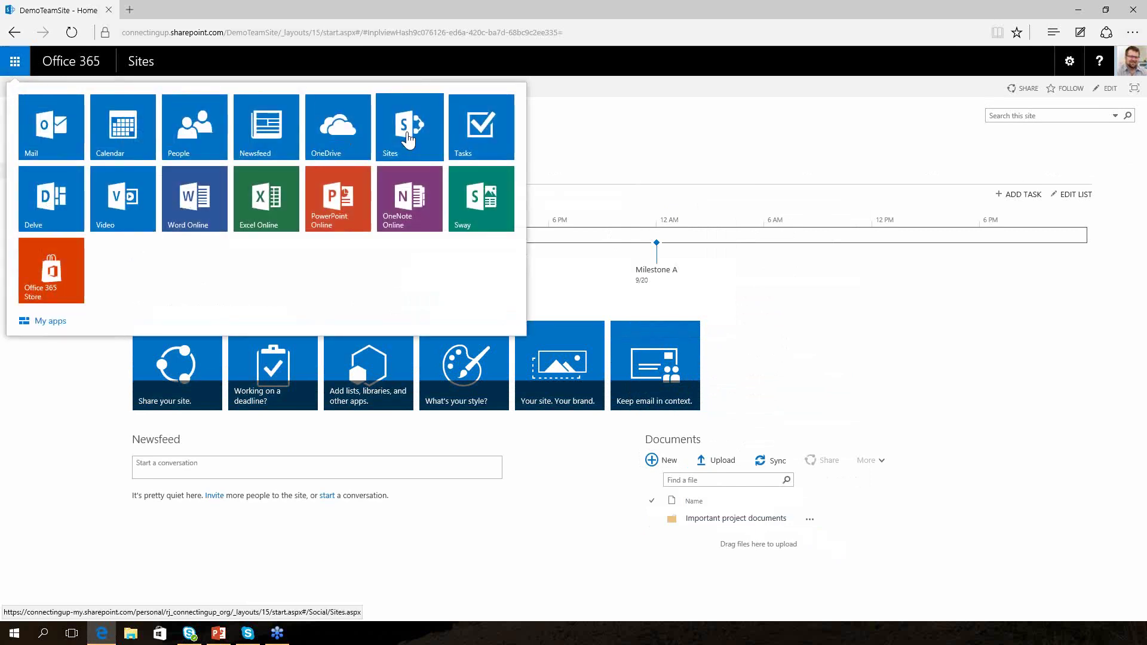
left_click(323, 120)
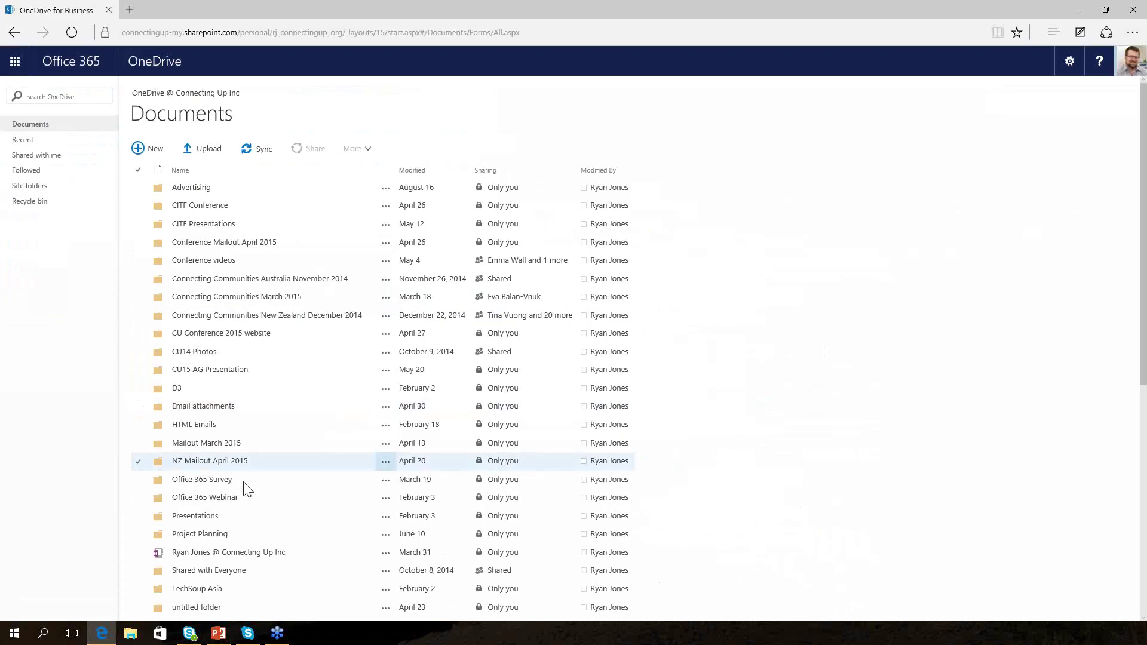
left_click(223, 504)
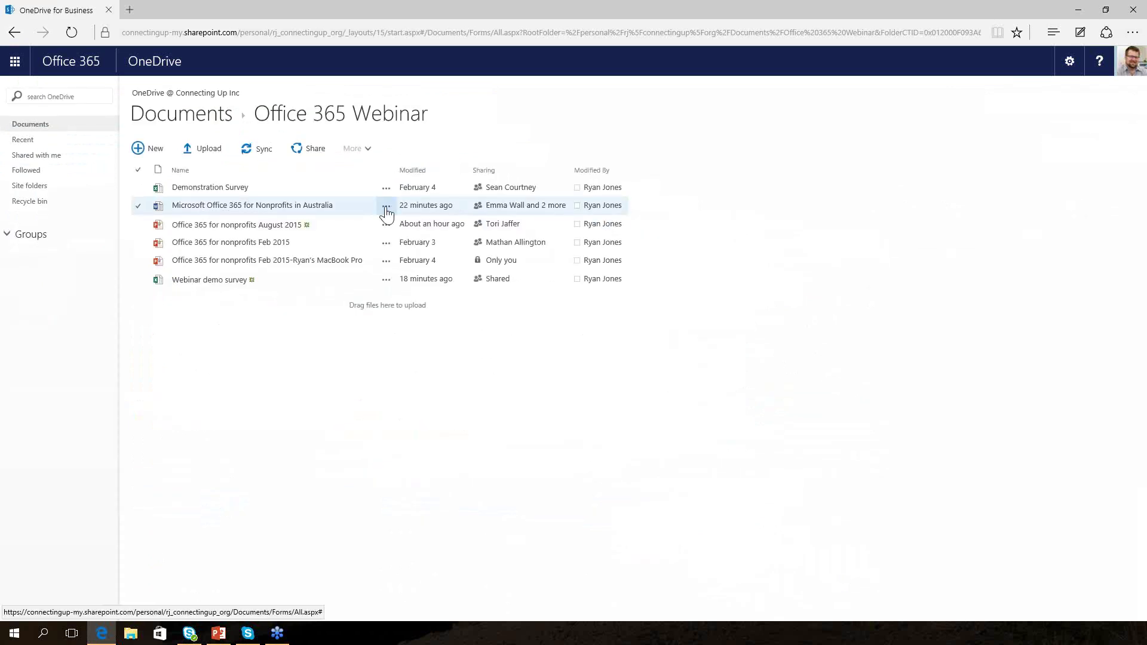
left_click(386, 208)
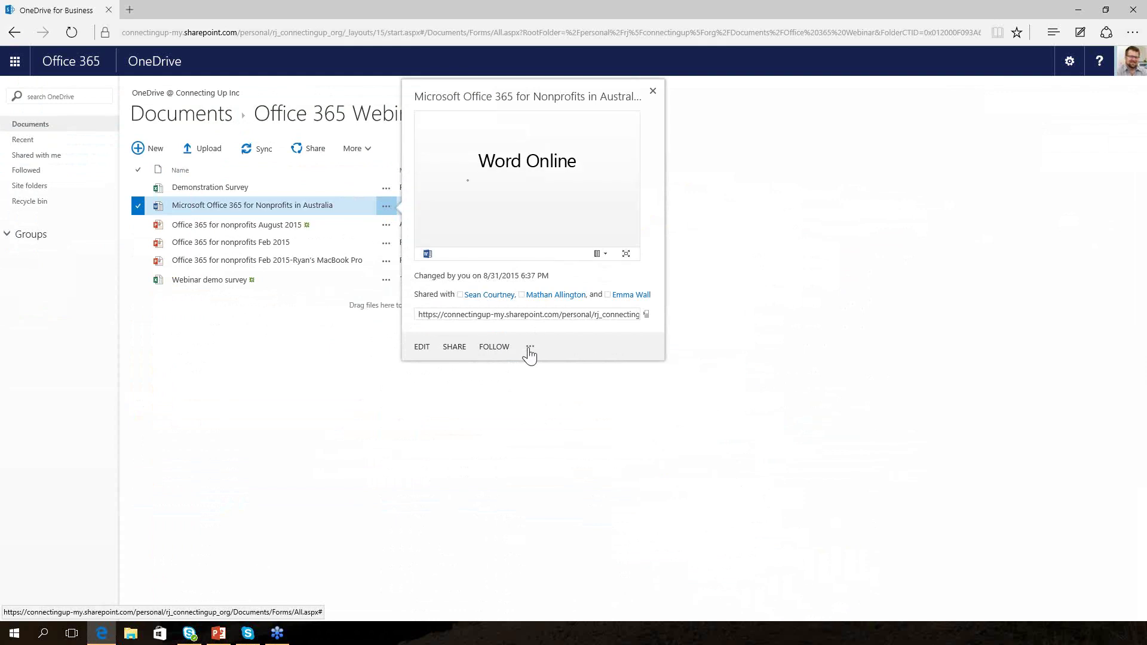
left_click(529, 349)
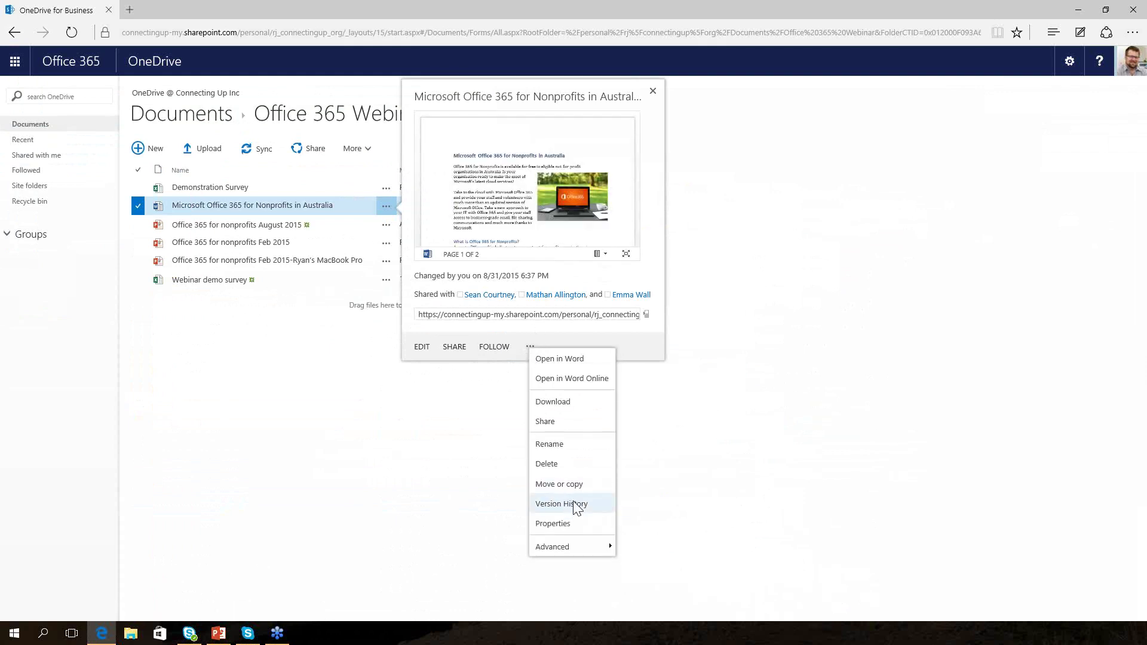
left_click(574, 504)
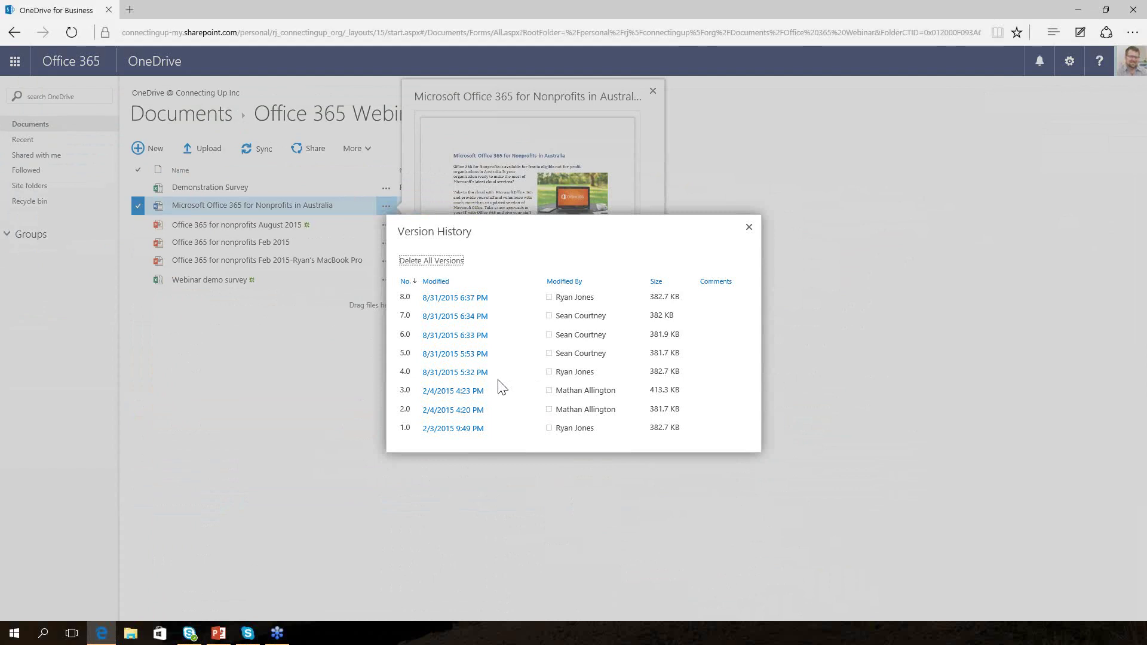
Delete version 6.0 of the document from its version history and close the history
left_click(500, 337)
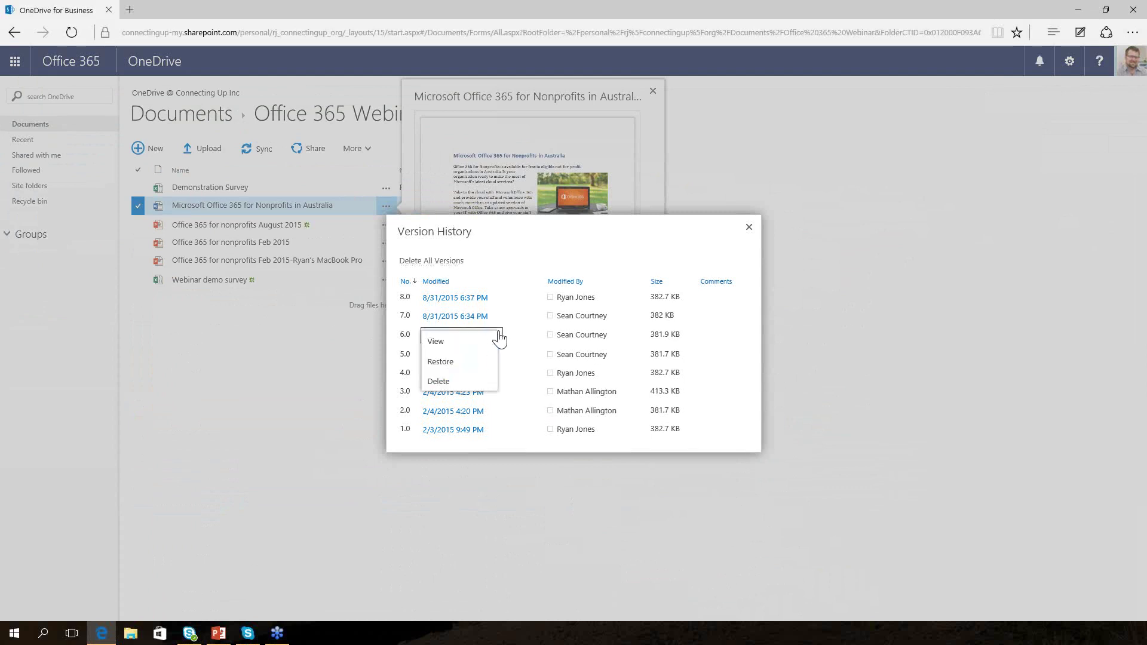
left_click(462, 383)
left_click(514, 345)
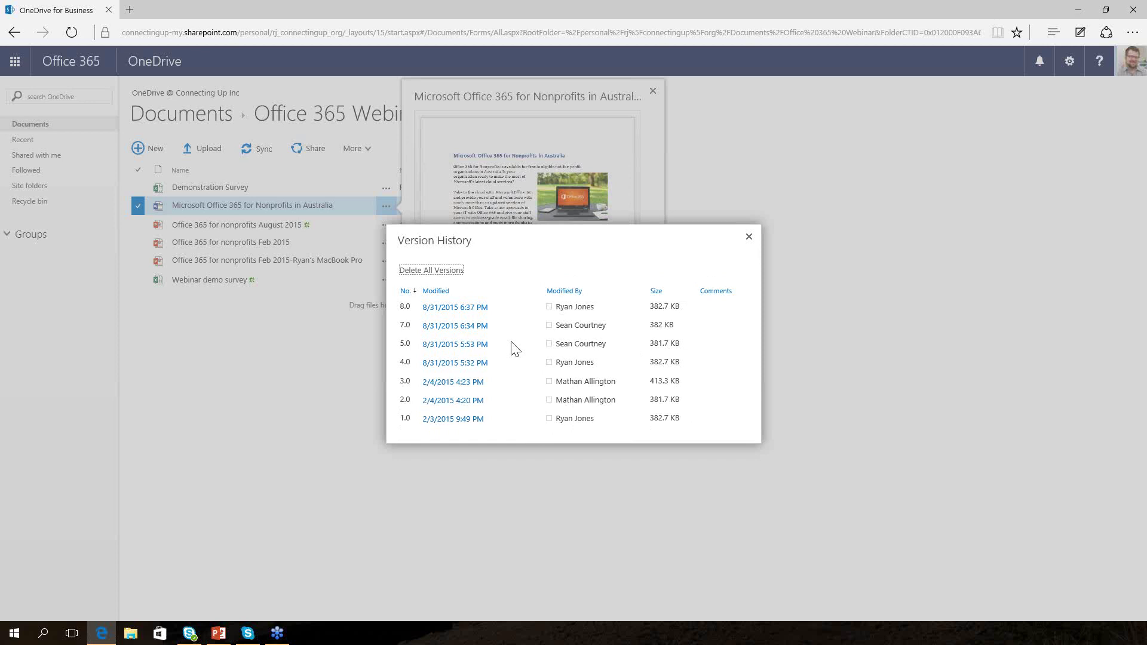
left_click(750, 237)
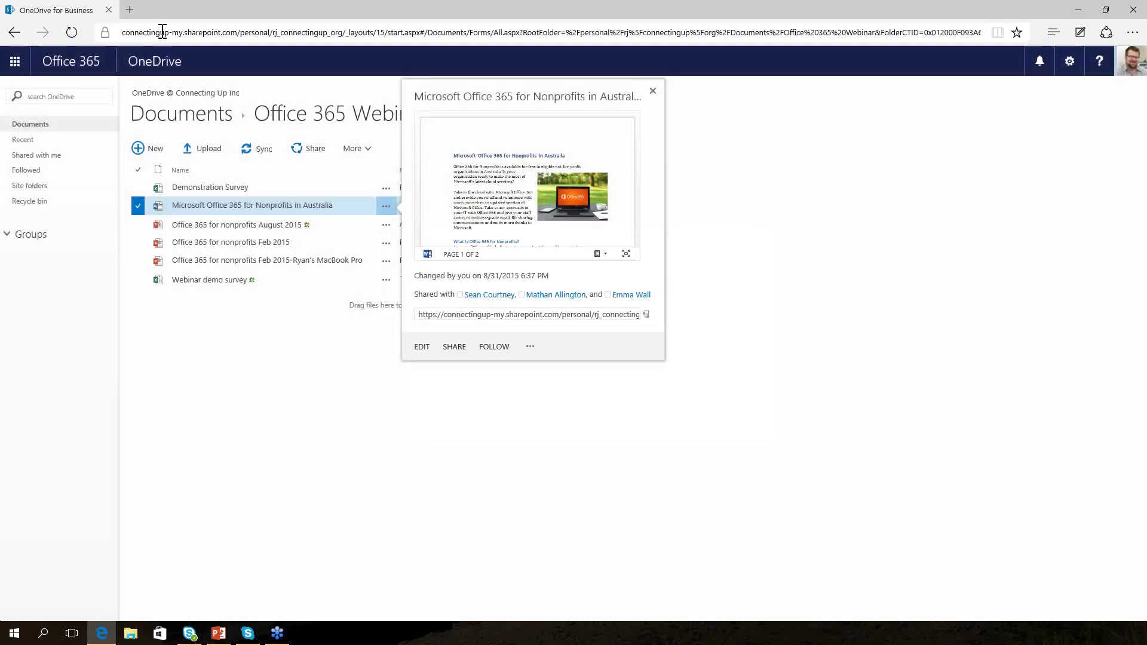
Switch to Sites, open the CU Team Site, and open its recycle bin
left_click(15, 63)
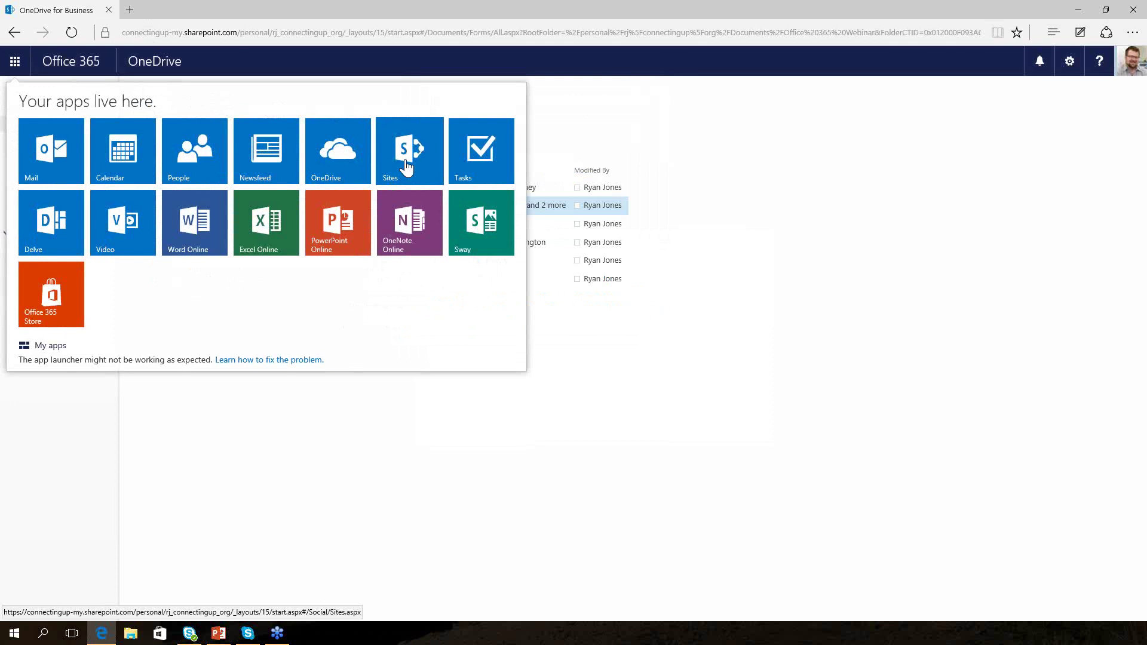
left_click(406, 166)
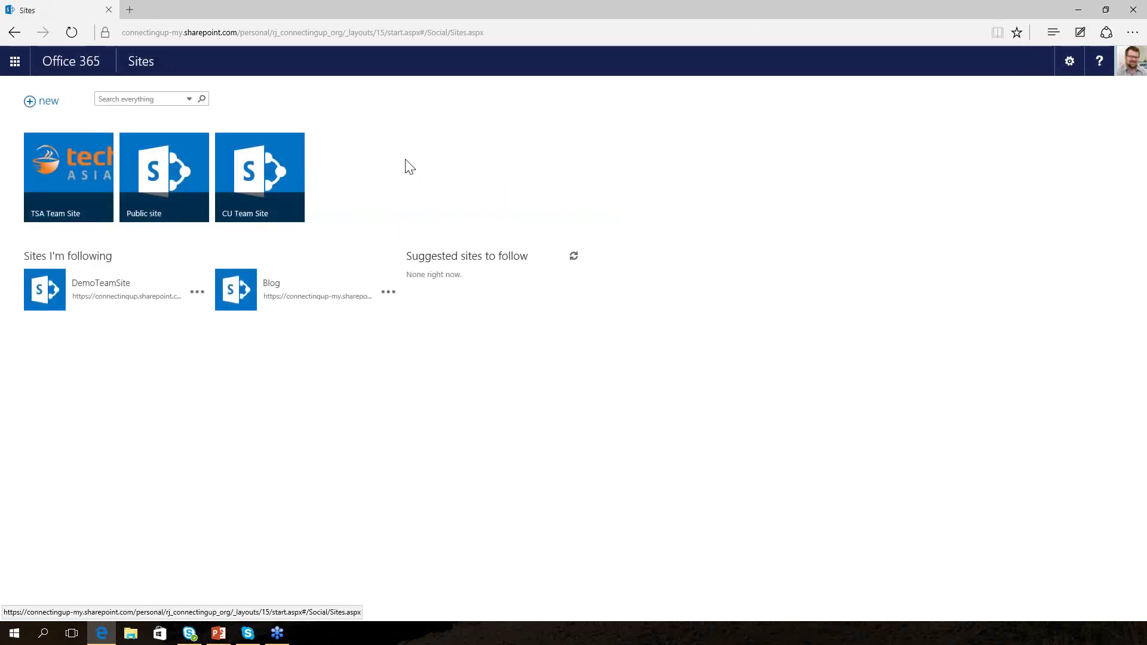
left_click(261, 177)
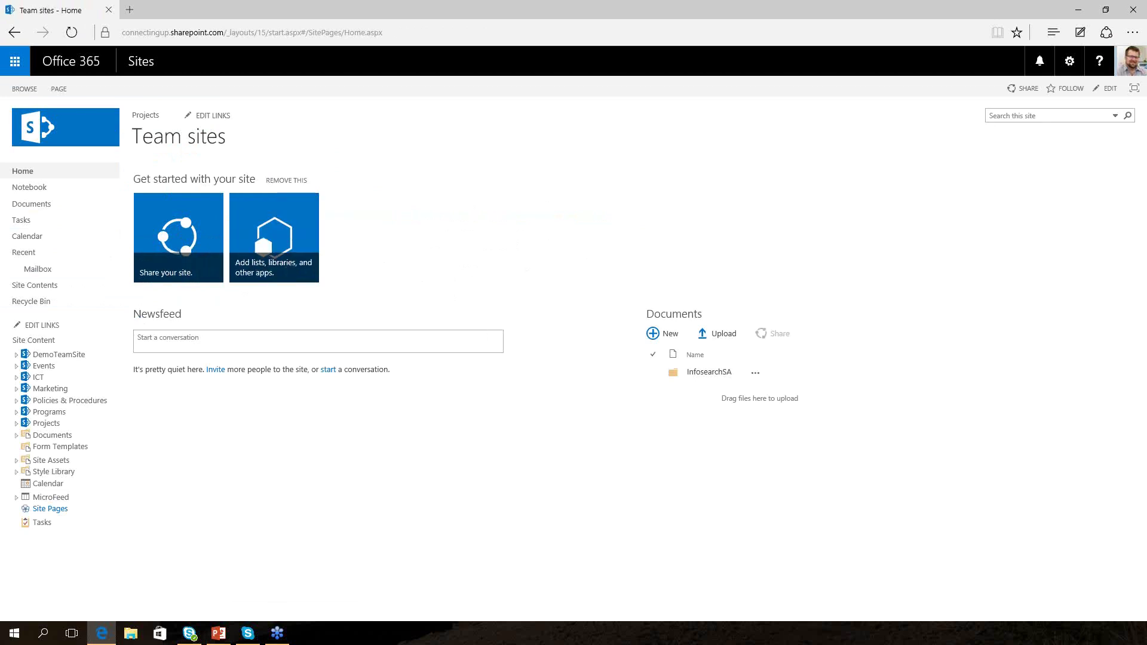
left_click(43, 307)
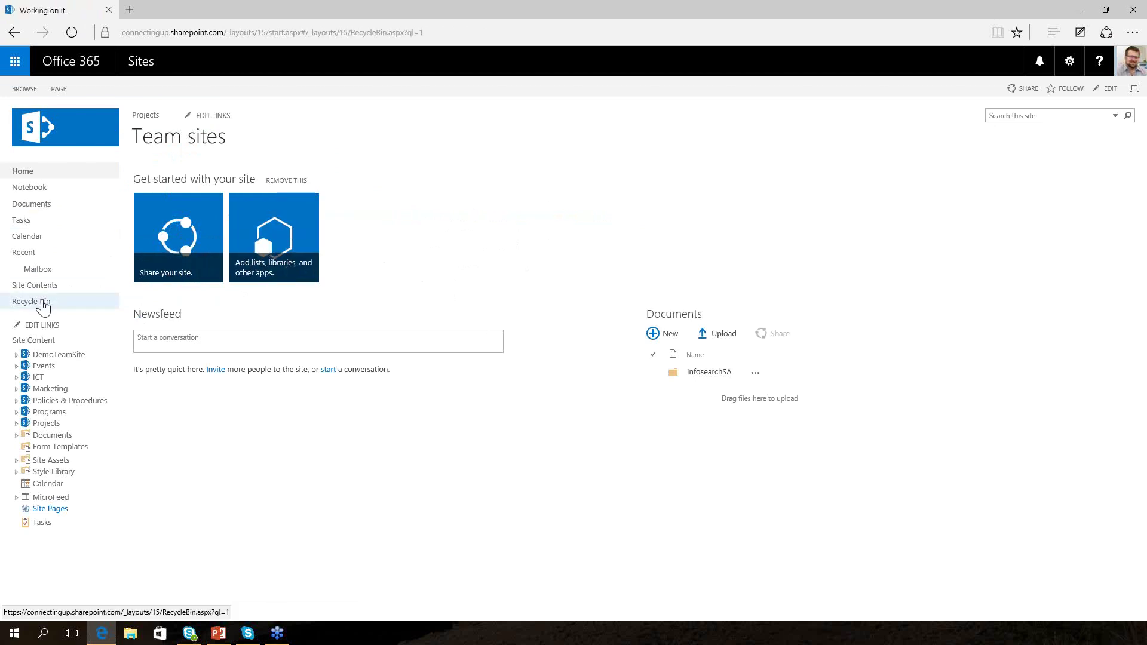